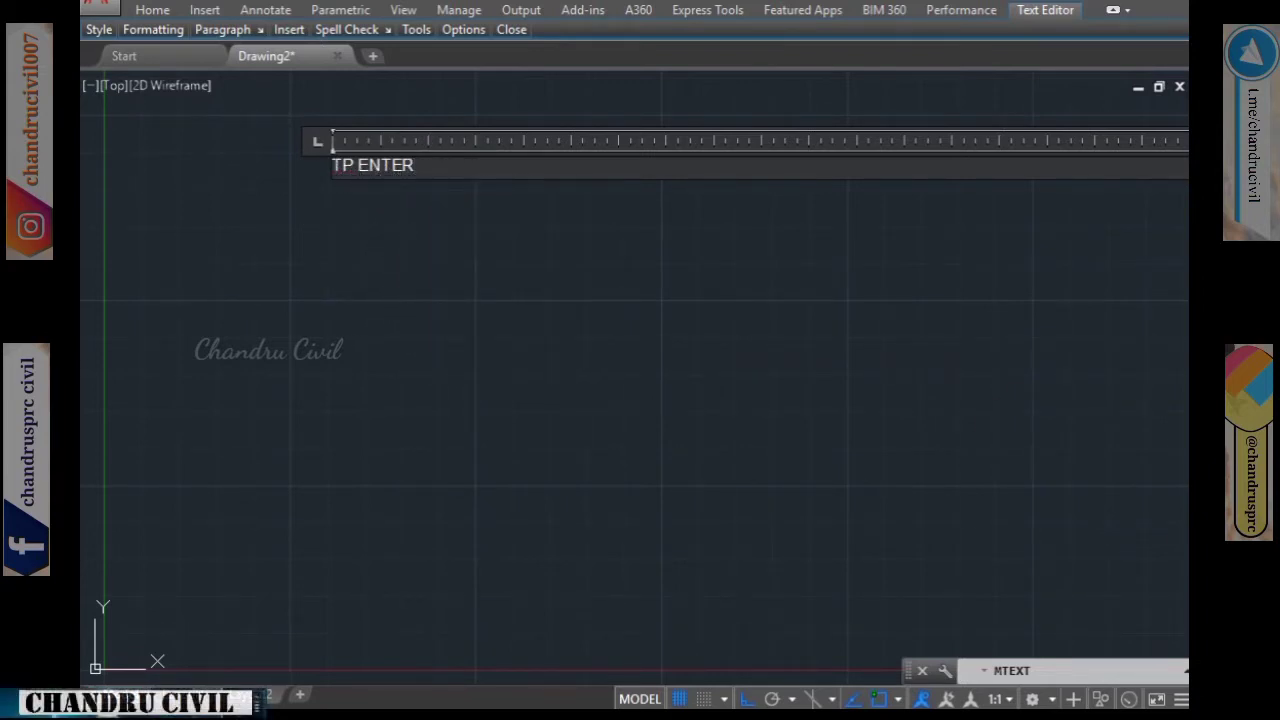
Exit the text editor, open the Tool Palettes with the TP command, and move them near the middle of the drawing area.
{"action": "left_click", "coordinate": [819, 406]}
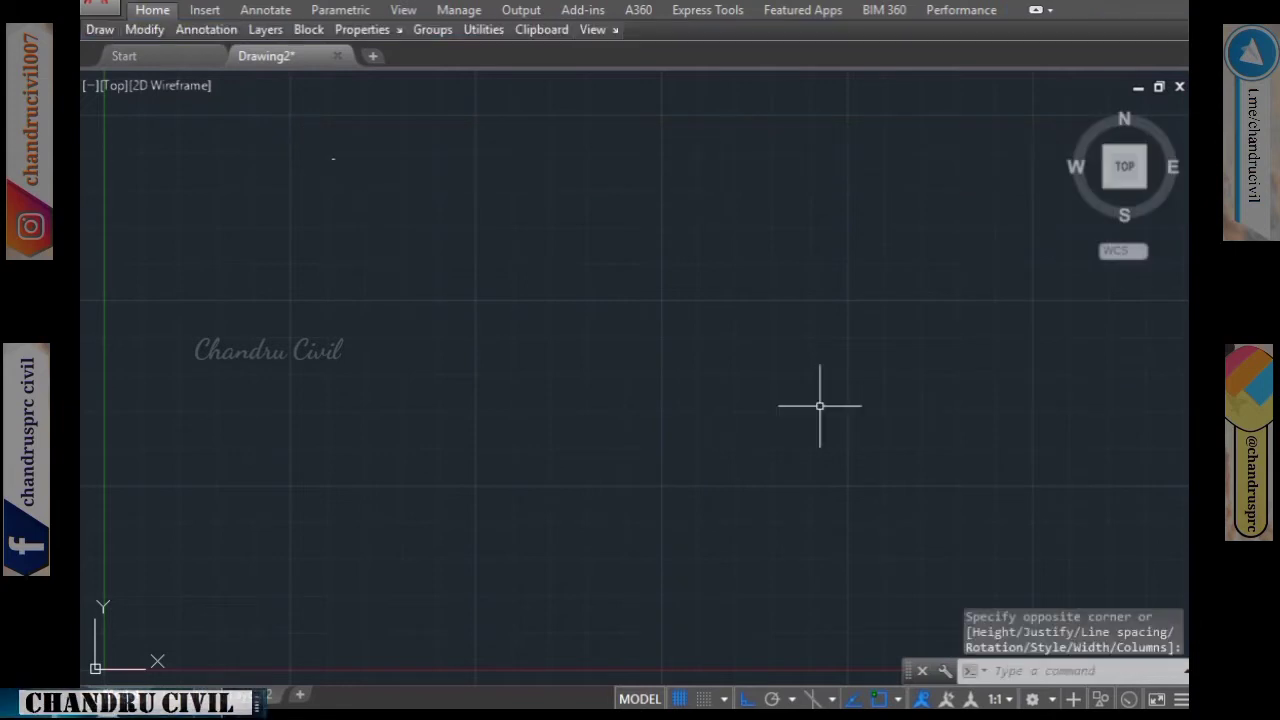
{"action": "type", "text": "TP"}
{"action": "key", "text": "Return"}
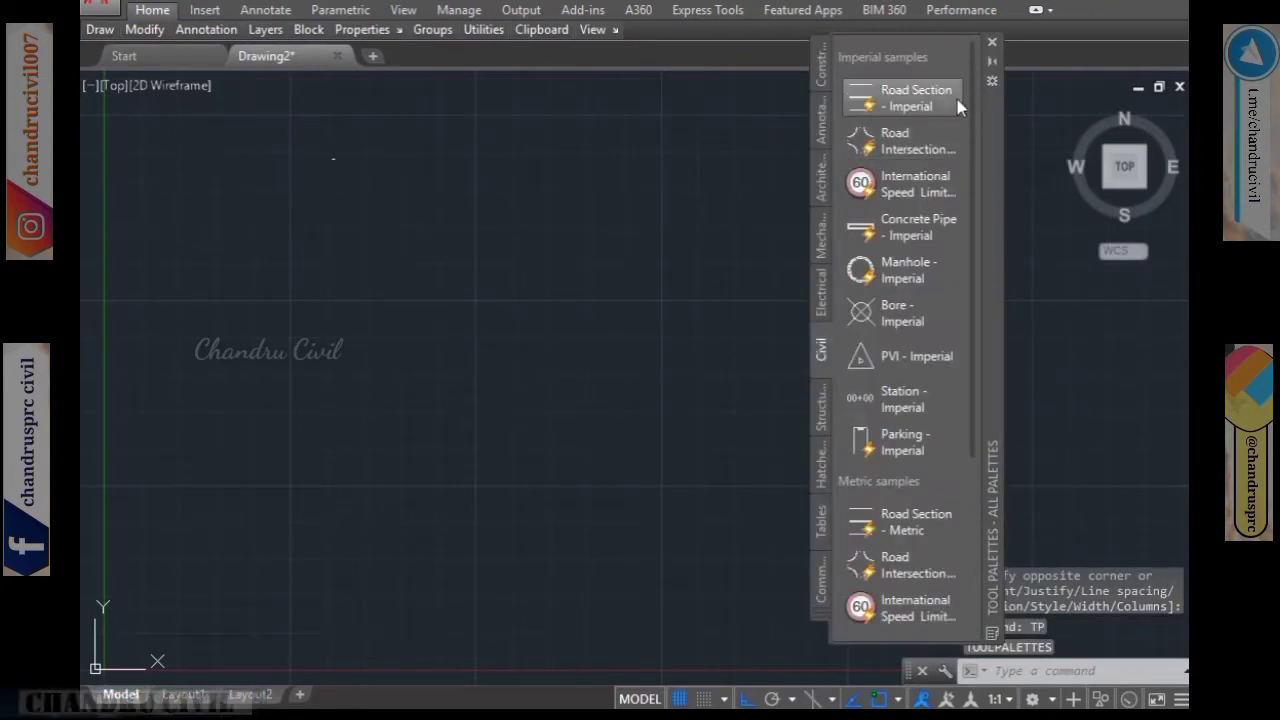
{"action": "left_click_drag", "start_coordinate": [1000, 124], "coordinate": [686, 142]}
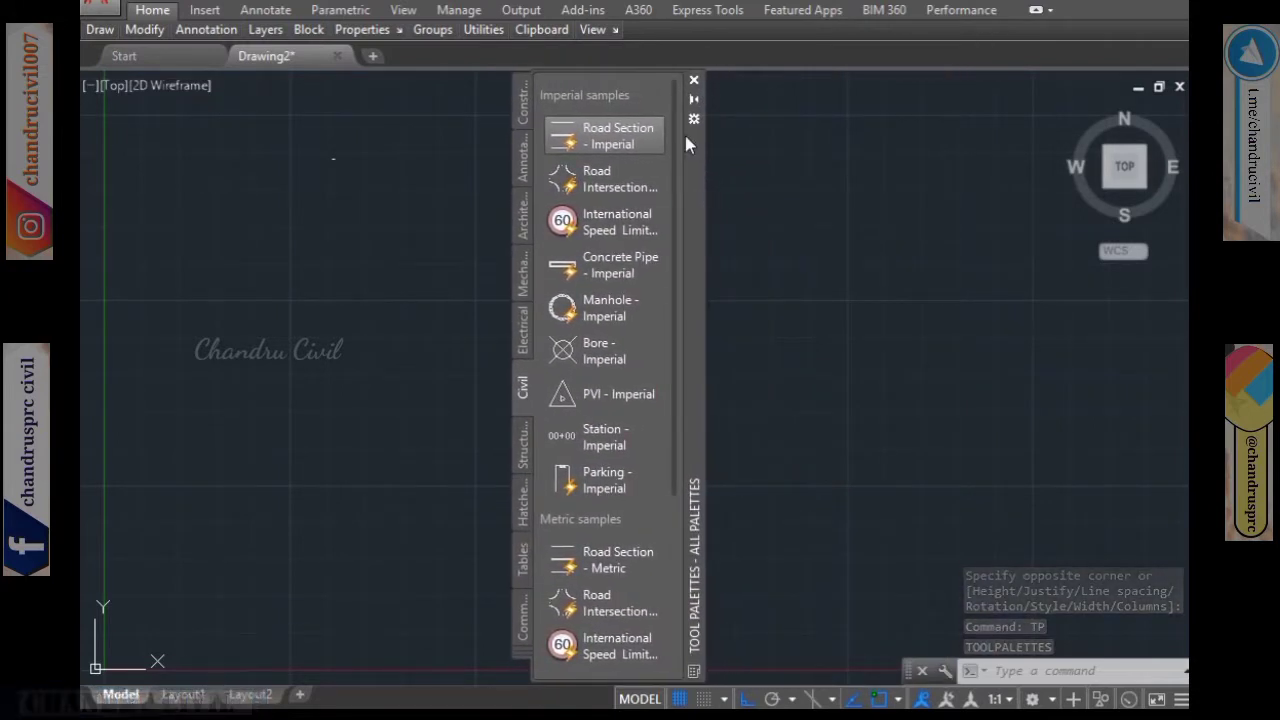
Examine the geometric and dimensional constraint tools, and the imperial and metric samples in the annotation tool palette.
{"action": "left_click", "coordinate": [521, 110]}
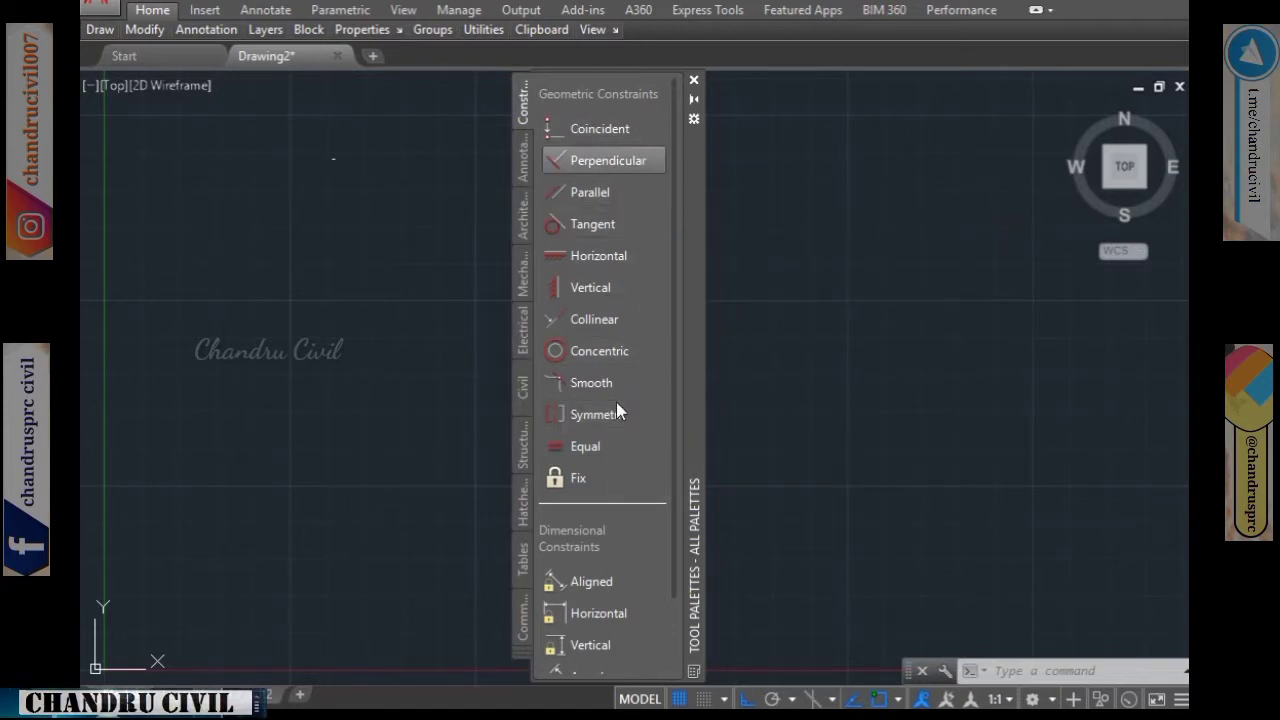
{"action": "scroll", "coordinate": [607, 510], "scroll_direction": "down", "scroll_amount": 3}
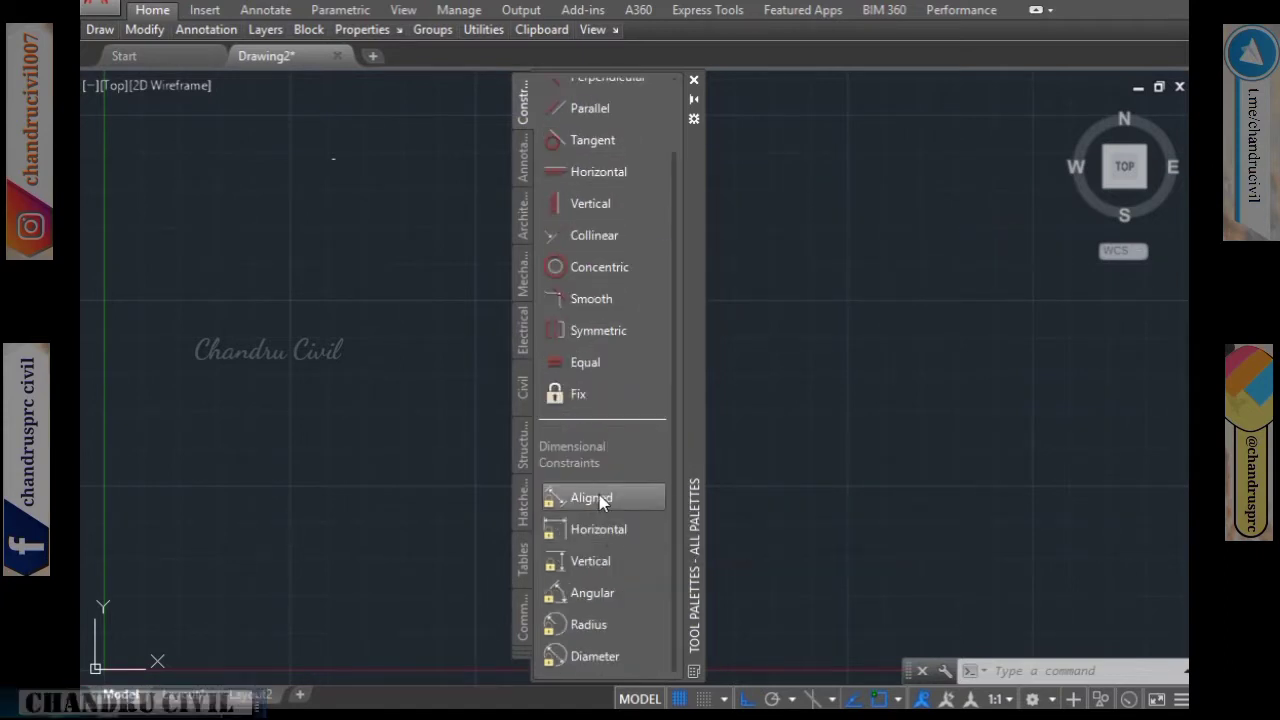
{"action": "scroll", "coordinate": [598, 480], "scroll_direction": "up", "scroll_amount": 3}
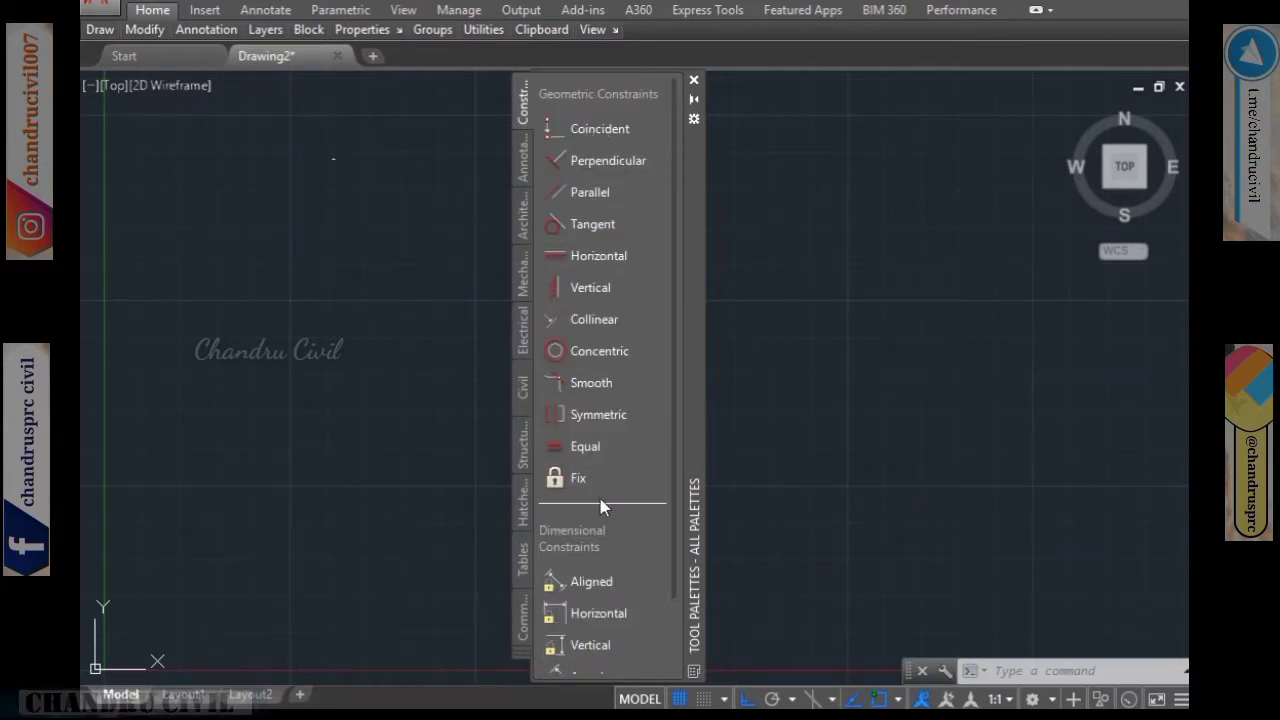
{"action": "scroll", "coordinate": [602, 520], "scroll_direction": "down", "scroll_amount": 3}
{"action": "scroll", "coordinate": [597, 430], "scroll_direction": "up", "scroll_amount": 3}
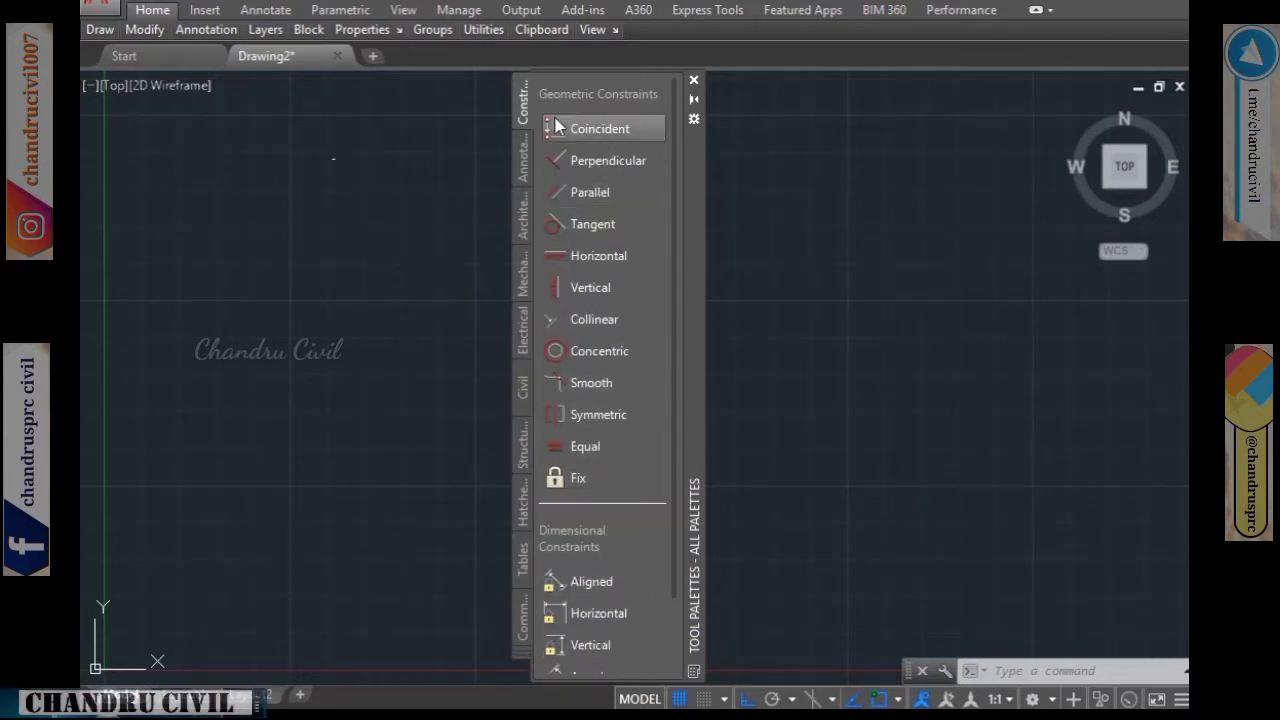
{"action": "left_click", "coordinate": [523, 170]}
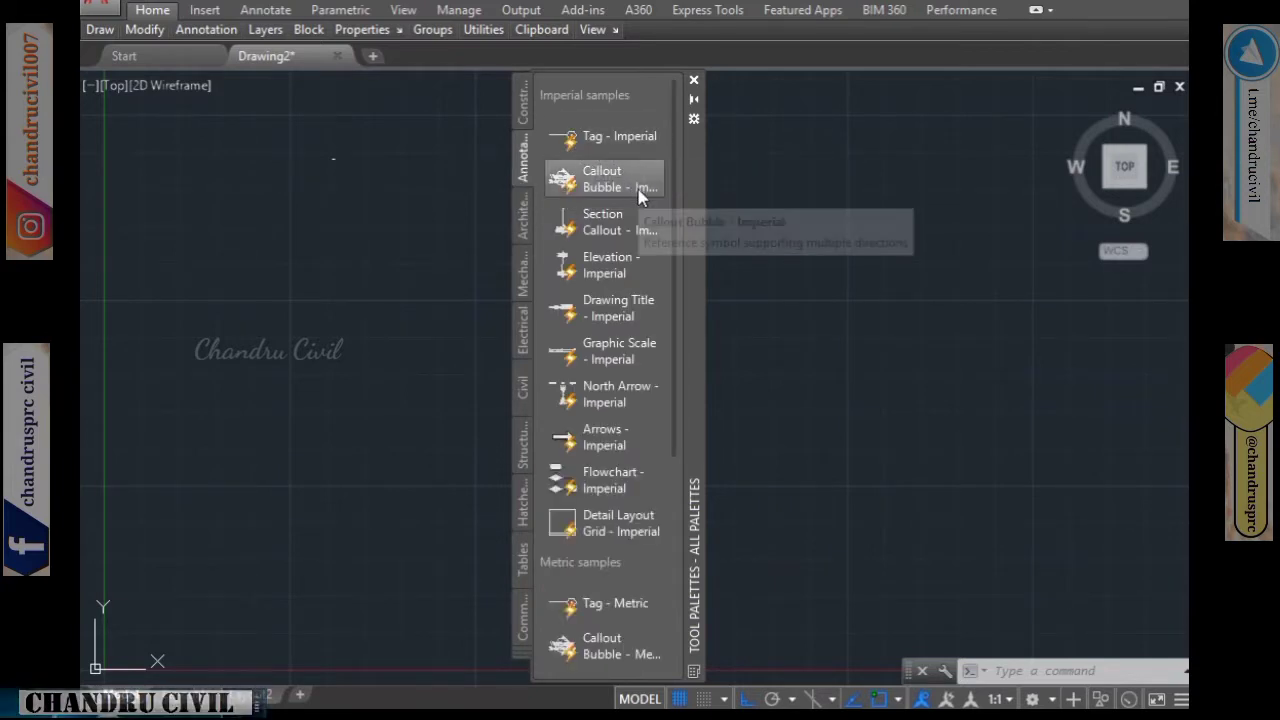
{"action": "scroll", "coordinate": [638, 196], "scroll_direction": "down", "scroll_amount": 3}
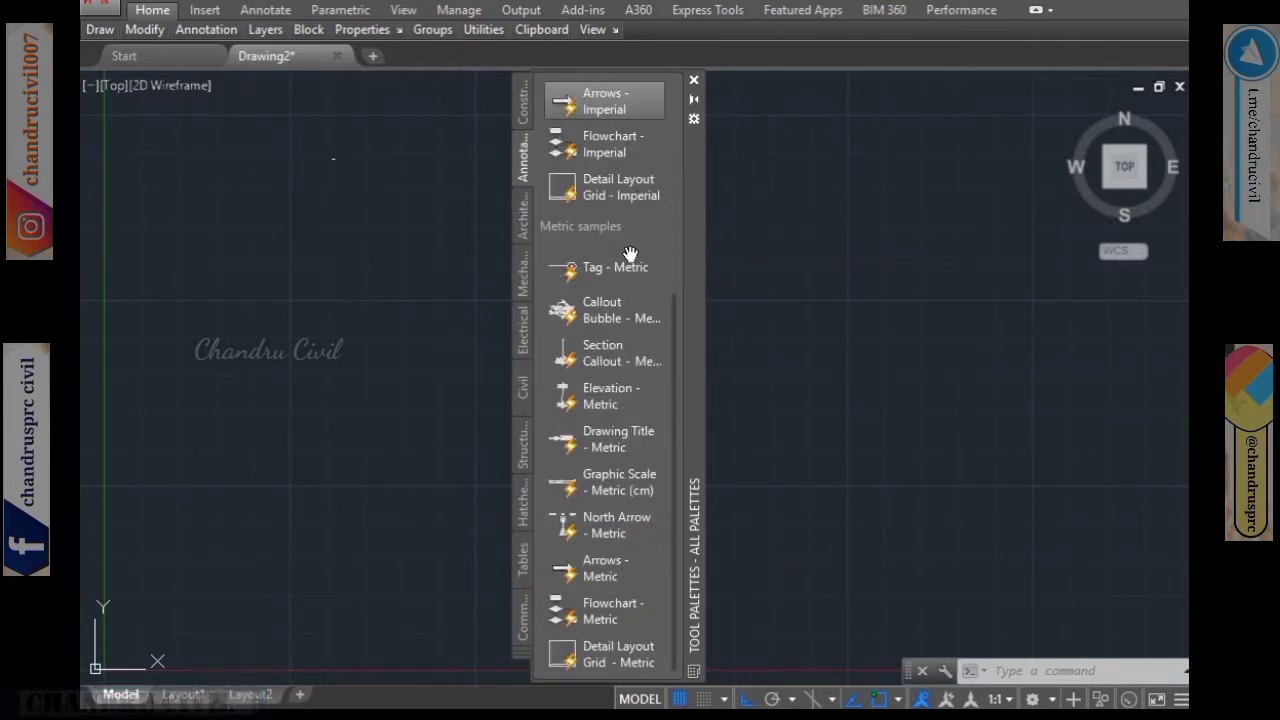
{"action": "scroll", "coordinate": [630, 254], "scroll_direction": "up", "scroll_amount": 3}
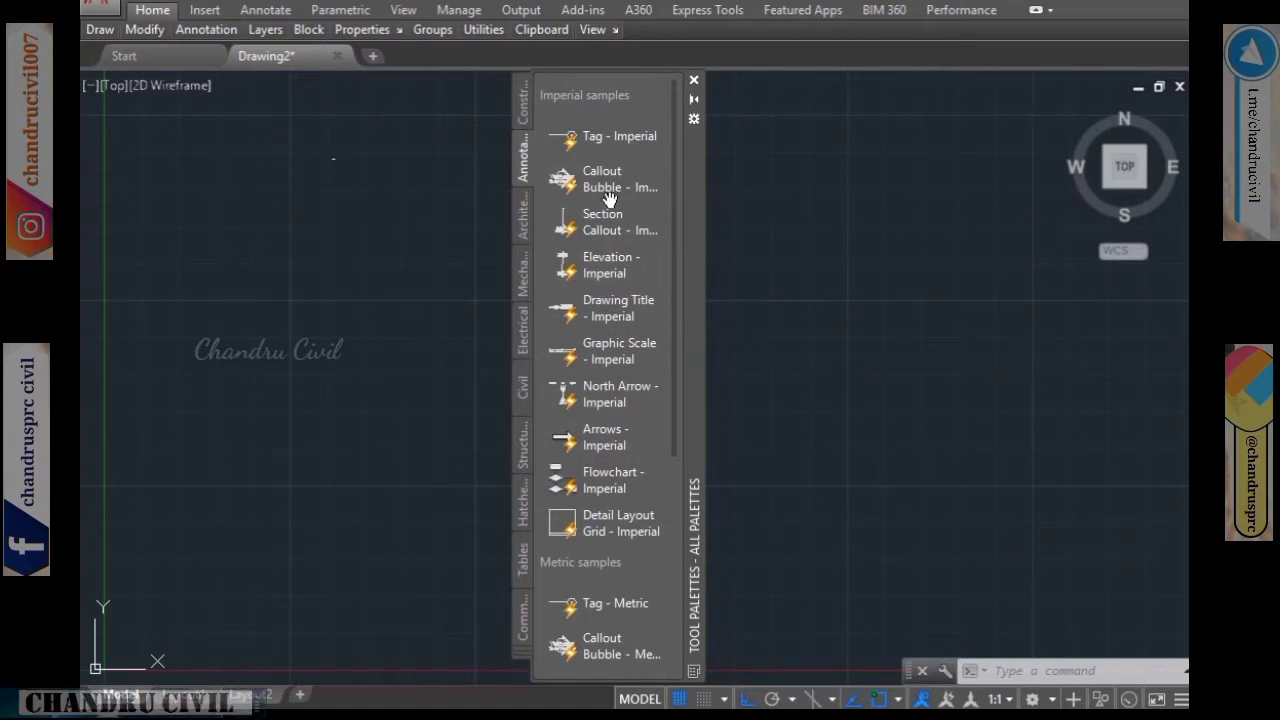
Show the architectural tool palette, review its imperial and metric samples, and move the palettes aside to free the drawing area.
{"action": "left_click", "coordinate": [522, 215]}
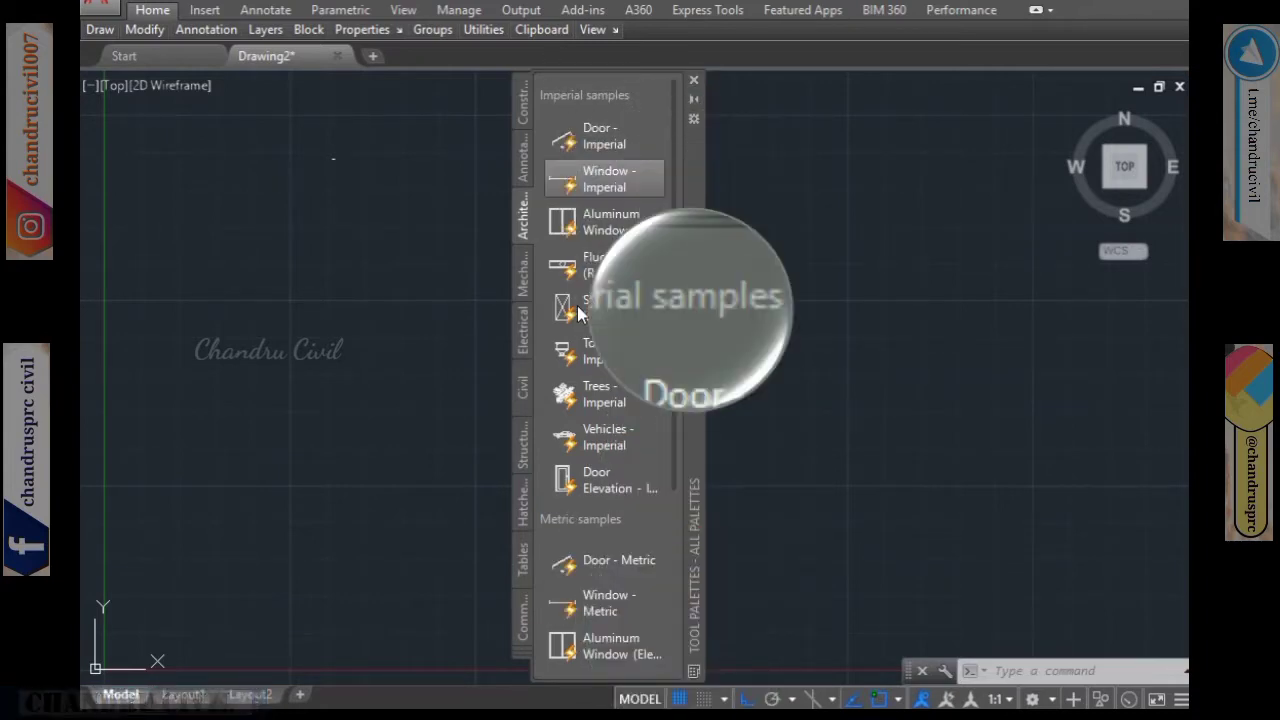
{"action": "scroll", "coordinate": [588, 300], "scroll_direction": "down", "scroll_amount": 5}
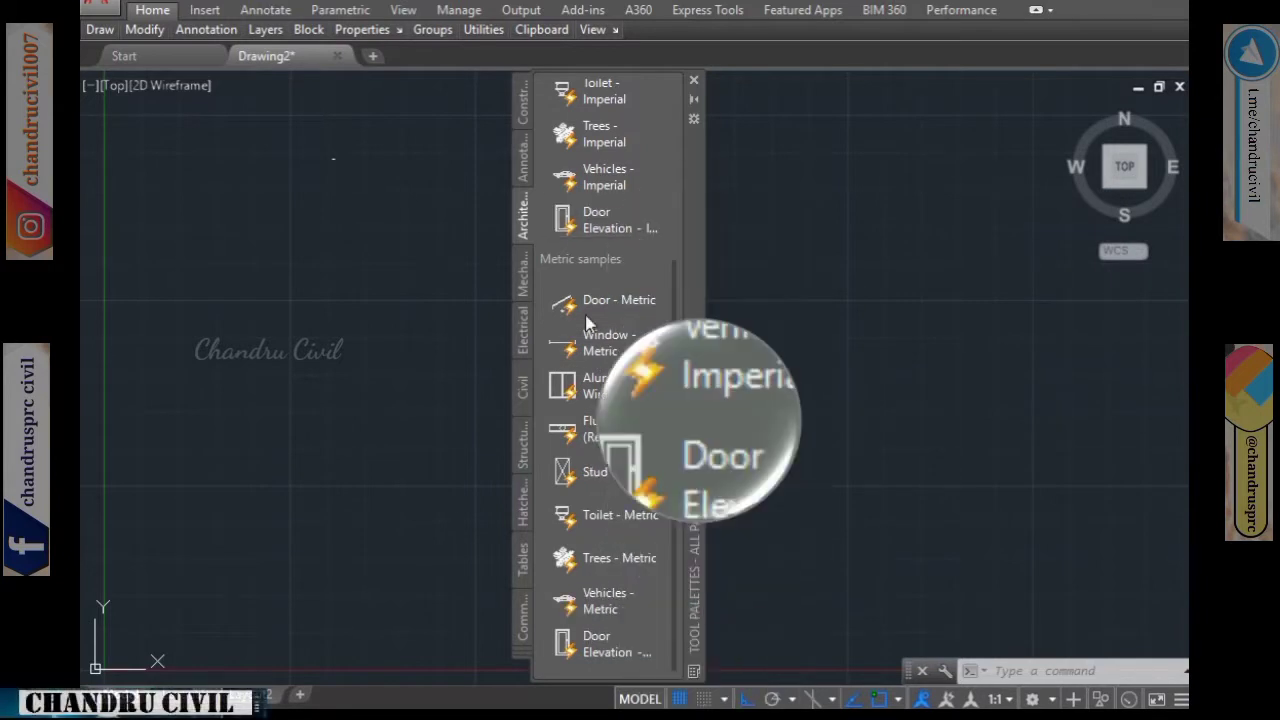
{"action": "scroll", "coordinate": [601, 250], "scroll_direction": "up", "scroll_amount": 5}
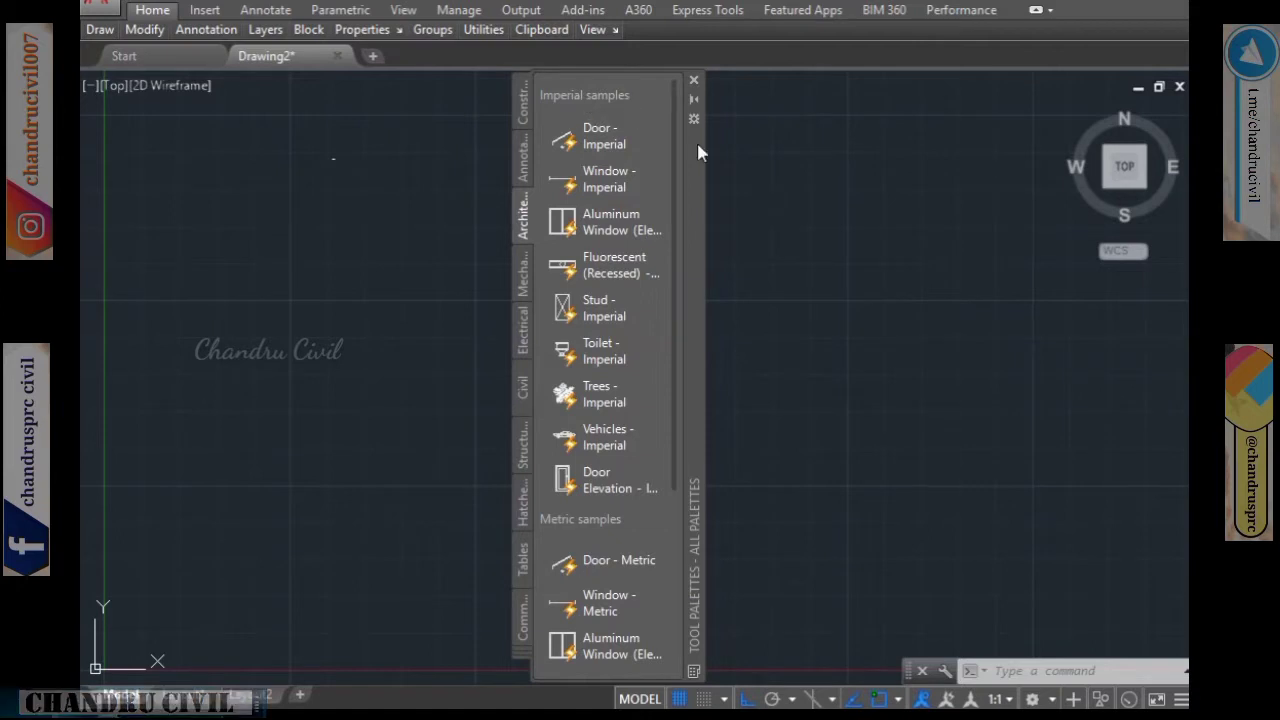
{"action": "left_click_drag", "start_coordinate": [696, 172], "coordinate": [1001, 176]}
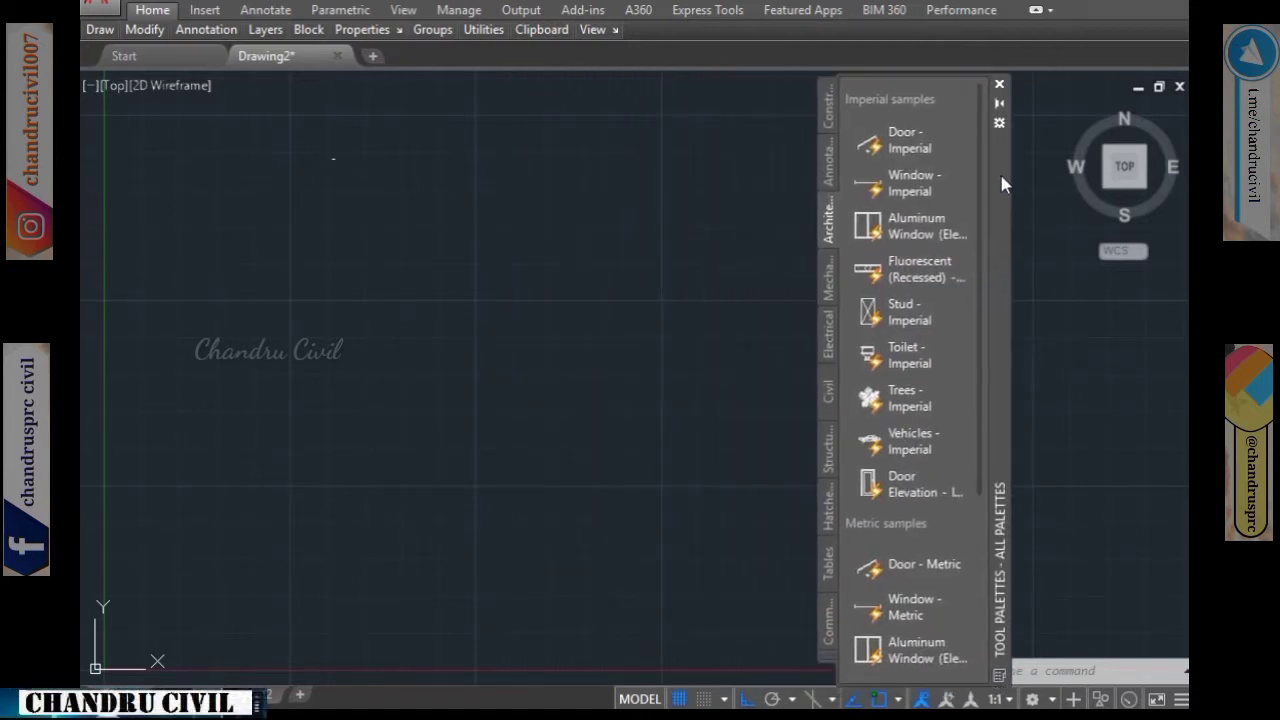
Insert a Door - Imperial block in the drawing and a Window - Imperial block just below it.
{"action": "left_click", "coordinate": [884, 140]}
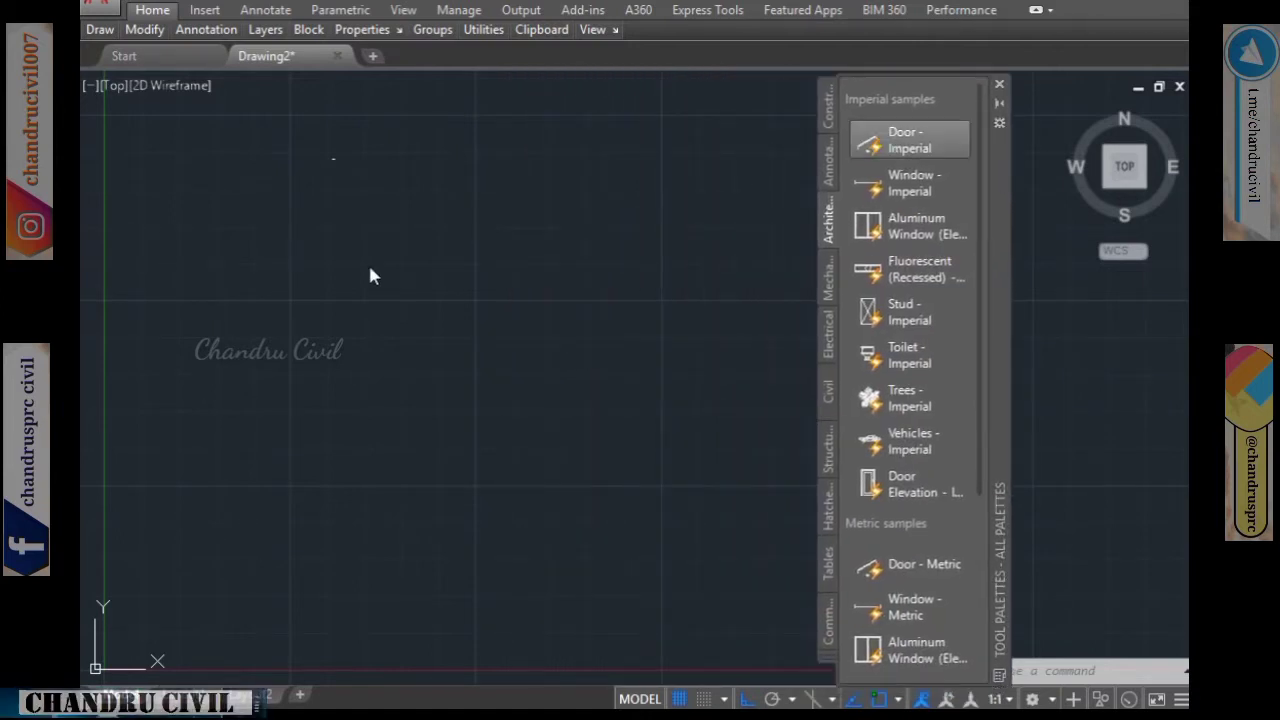
{"action": "left_click", "coordinate": [891, 148]}
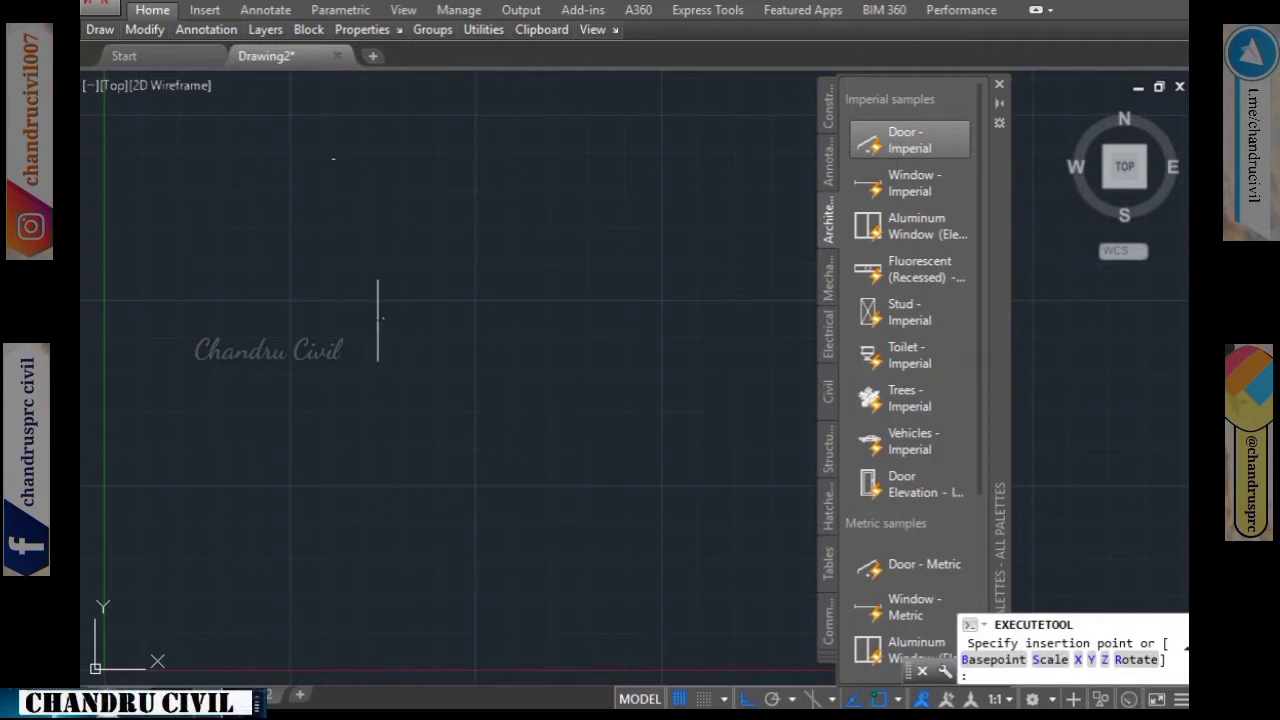
{"action": "scroll", "coordinate": [524, 216], "scroll_direction": "up", "scroll_amount": 4}
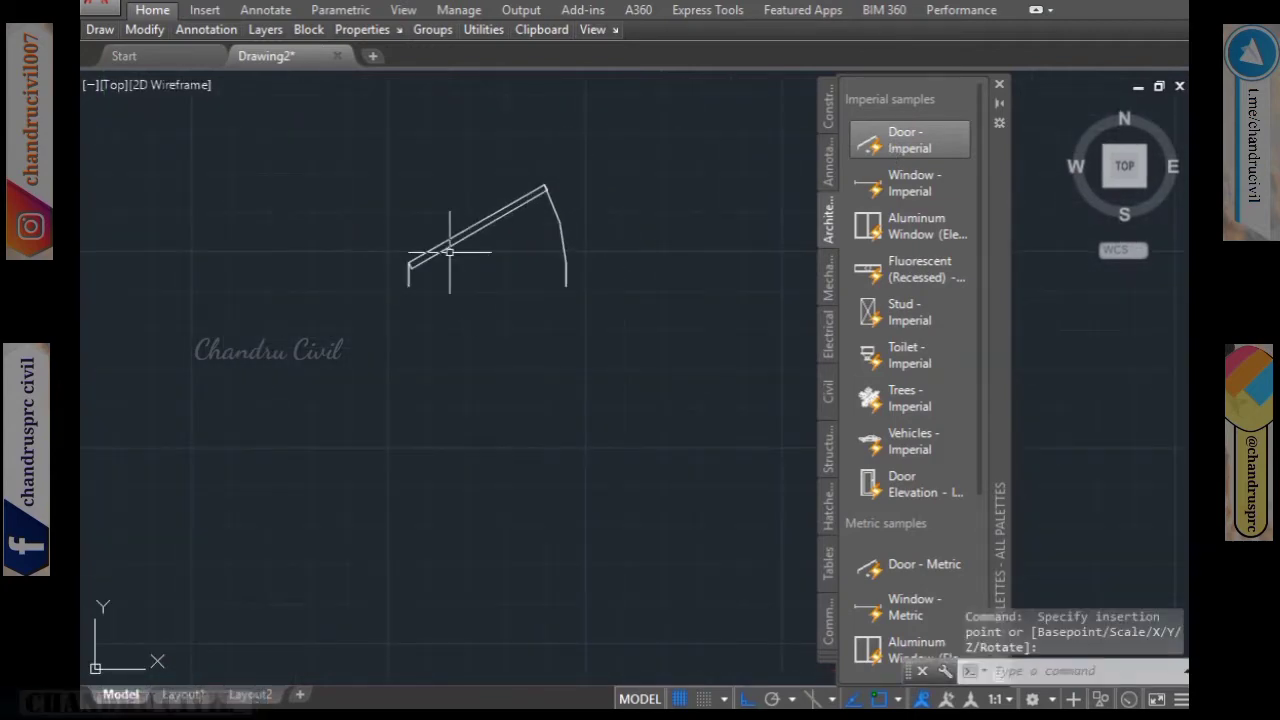
{"action": "scroll", "coordinate": [462, 258], "scroll_direction": "down", "scroll_amount": 2}
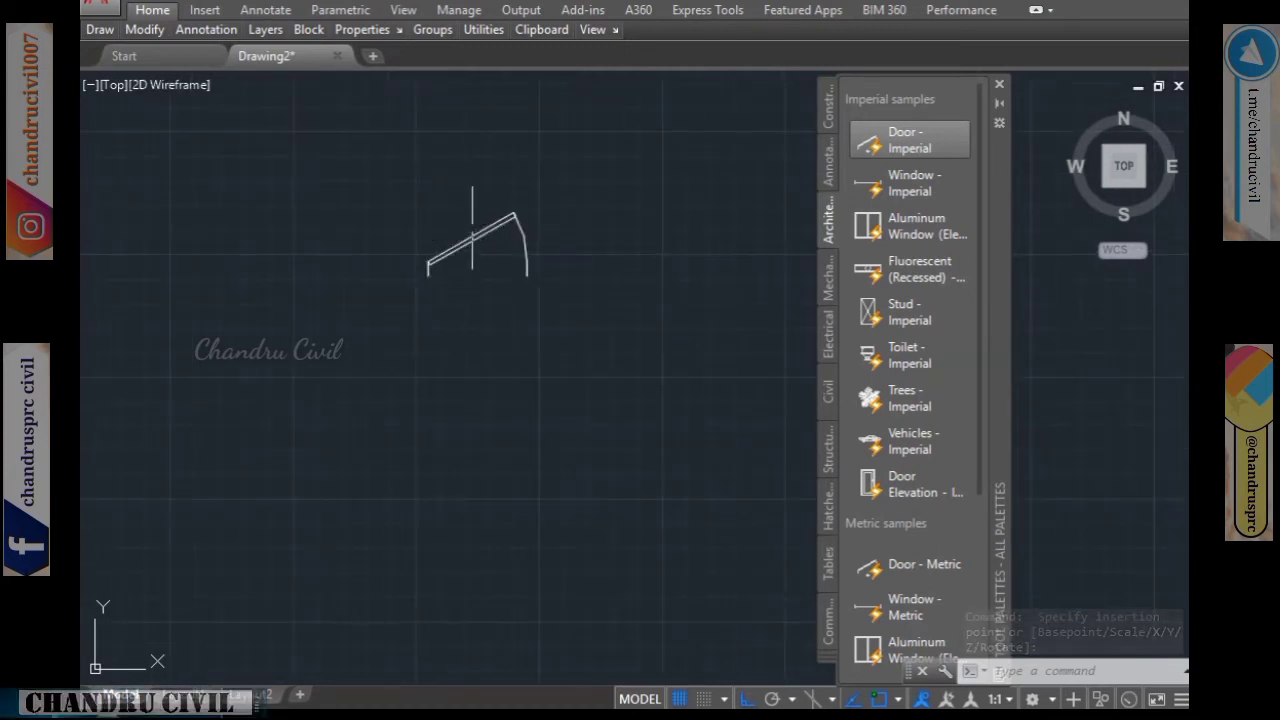
{"action": "scroll", "coordinate": [471, 214], "scroll_direction": "up", "scroll_amount": 4}
{"action": "scroll", "coordinate": [462, 192], "scroll_direction": "down", "scroll_amount": 2}
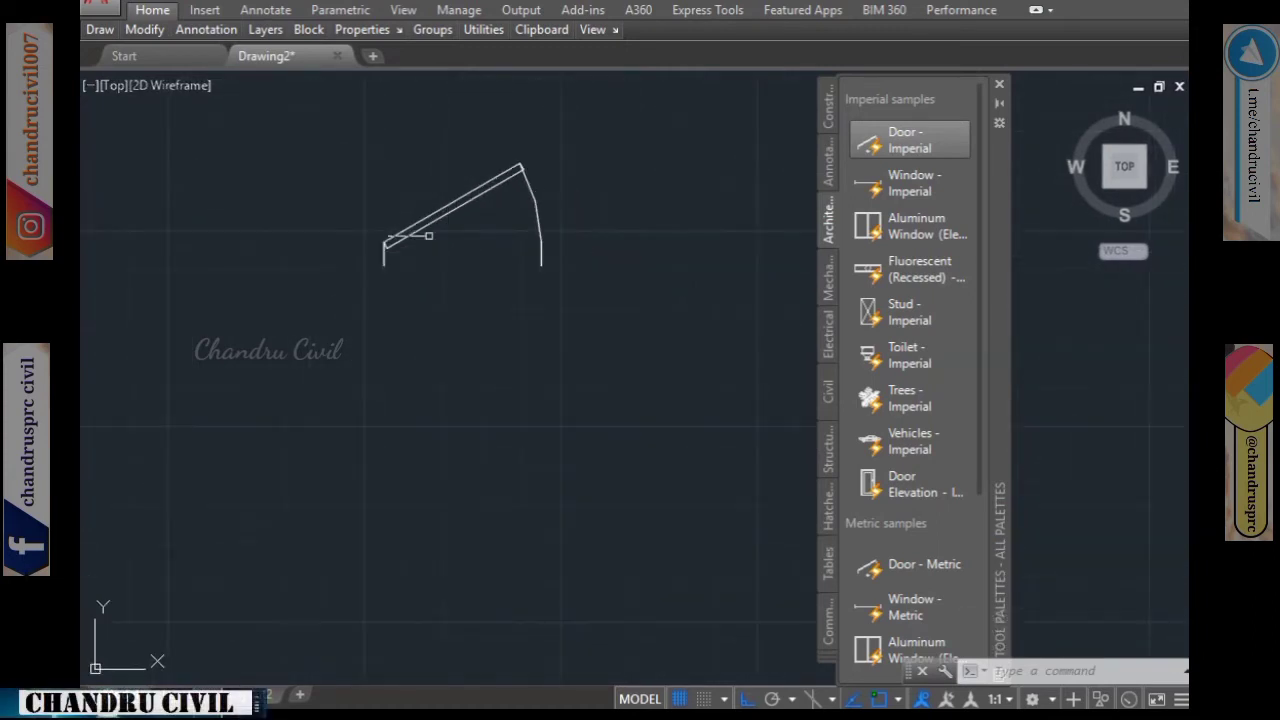
{"action": "left_click", "coordinate": [915, 183]}
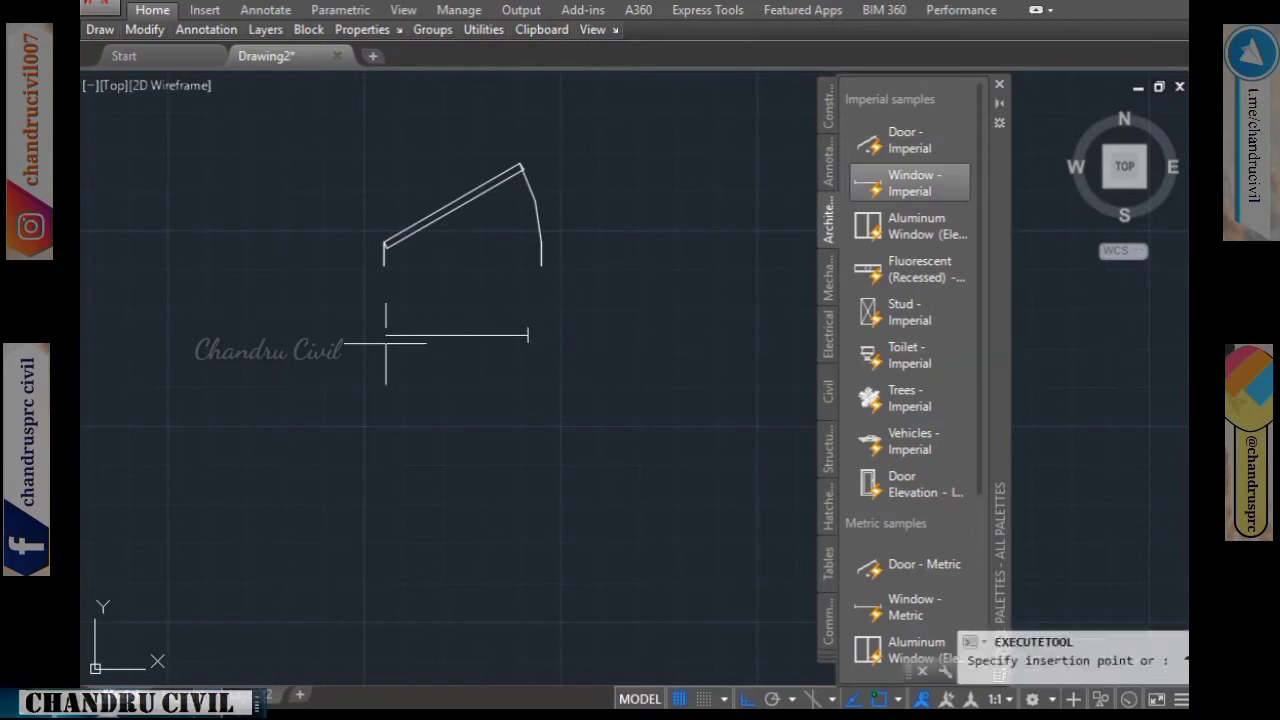
{"action": "left_click", "coordinate": [406, 337]}
Select the inserted door, open its properties, and set the Door Size to 3'.
{"action": "left_click", "coordinate": [546, 149]}
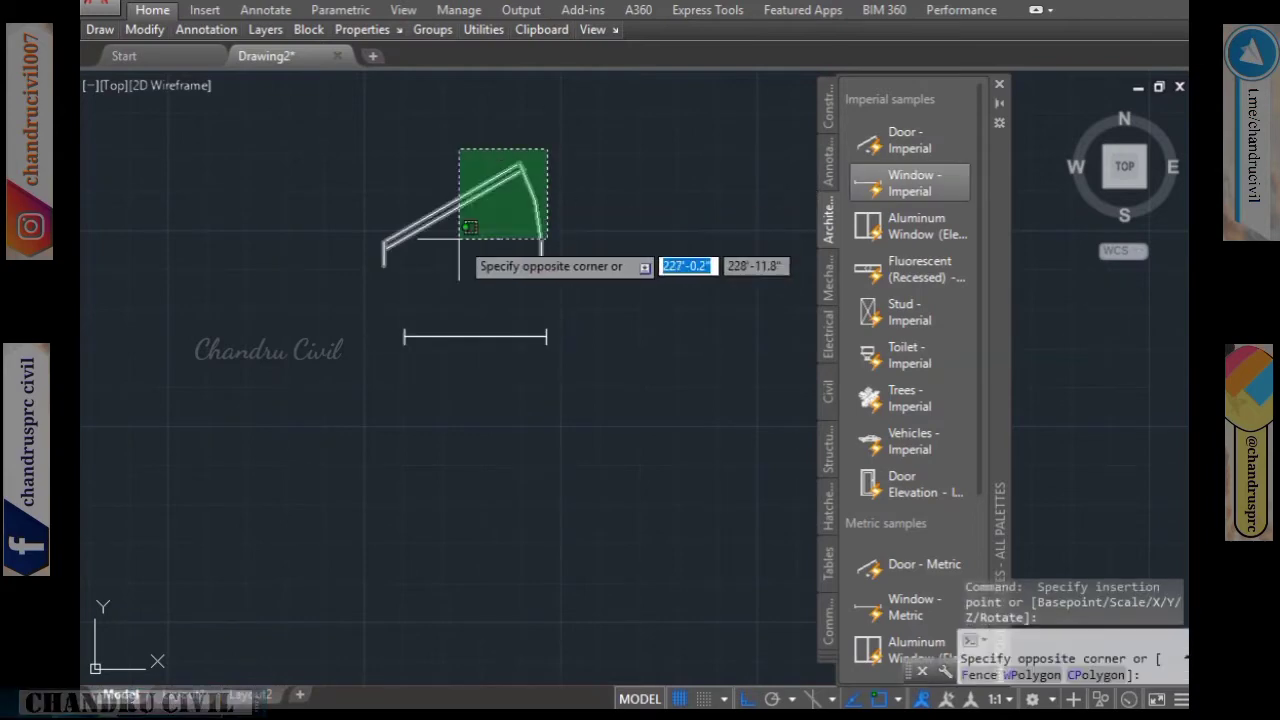
{"action": "left_click", "coordinate": [456, 248]}
{"action": "right_click", "coordinate": [452, 218]}
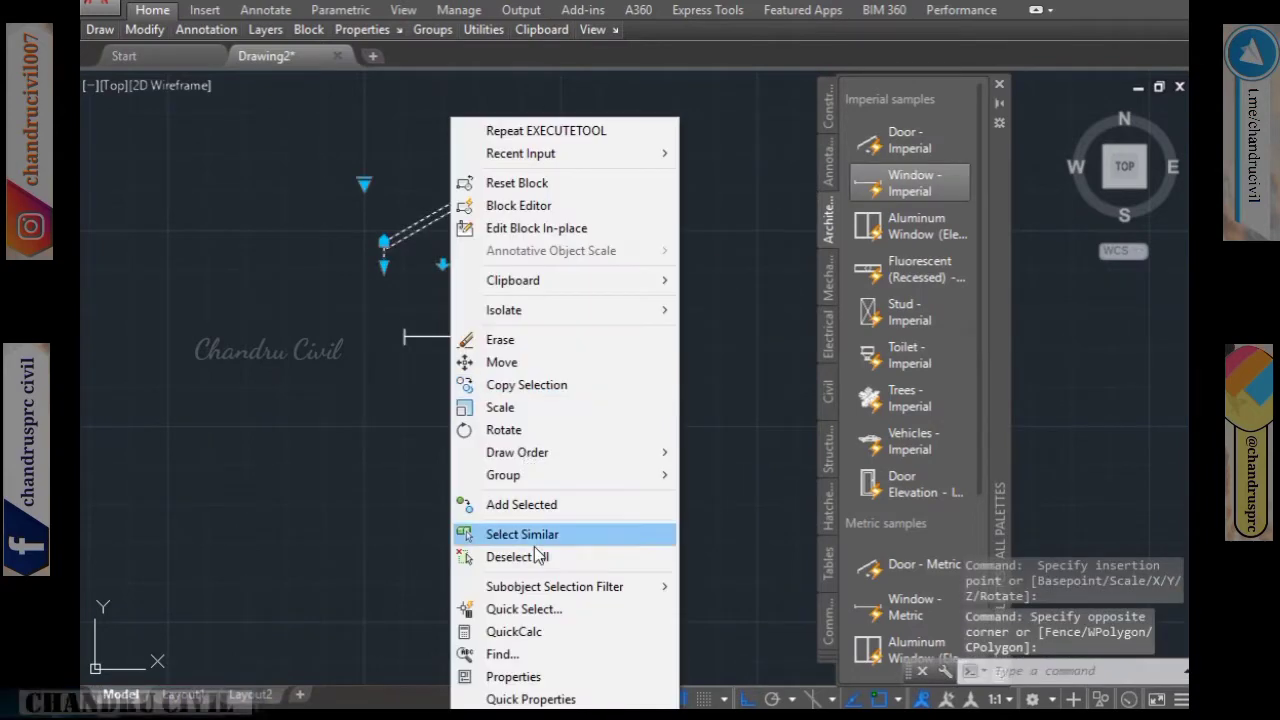
{"action": "left_click", "coordinate": [502, 674]}
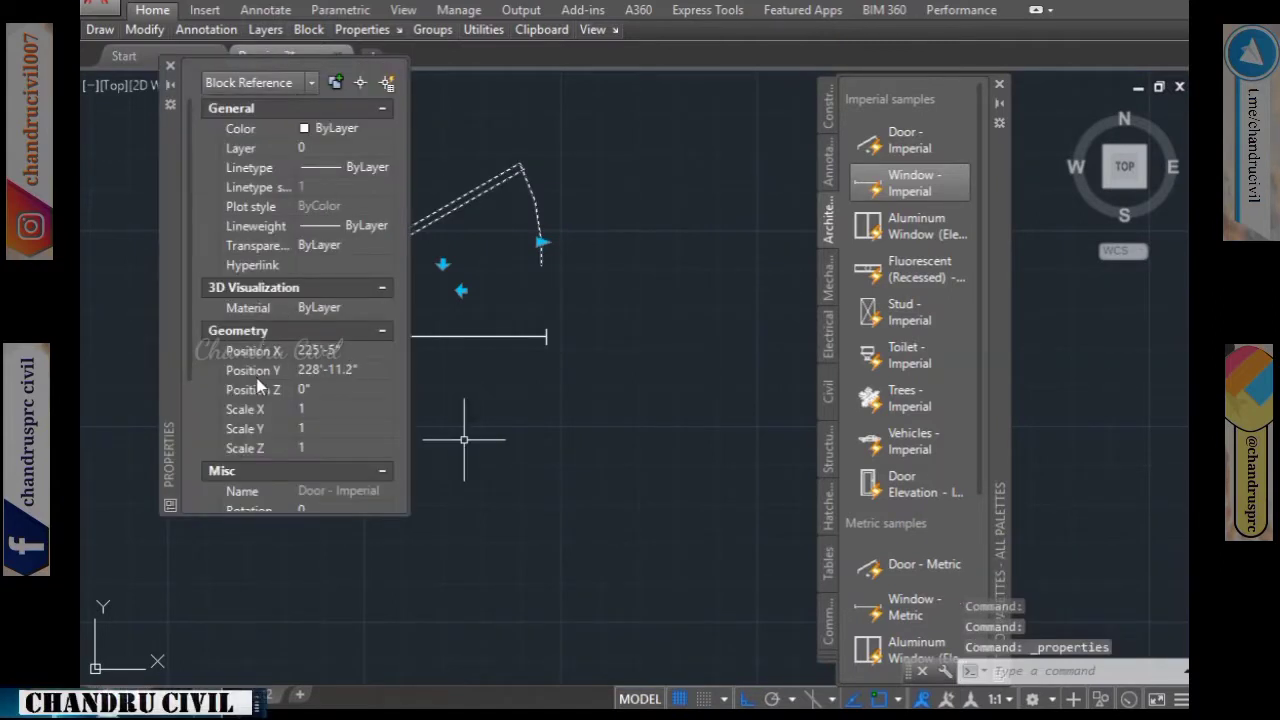
{"action": "scroll", "coordinate": [277, 380], "scroll_direction": "down", "scroll_amount": 3}
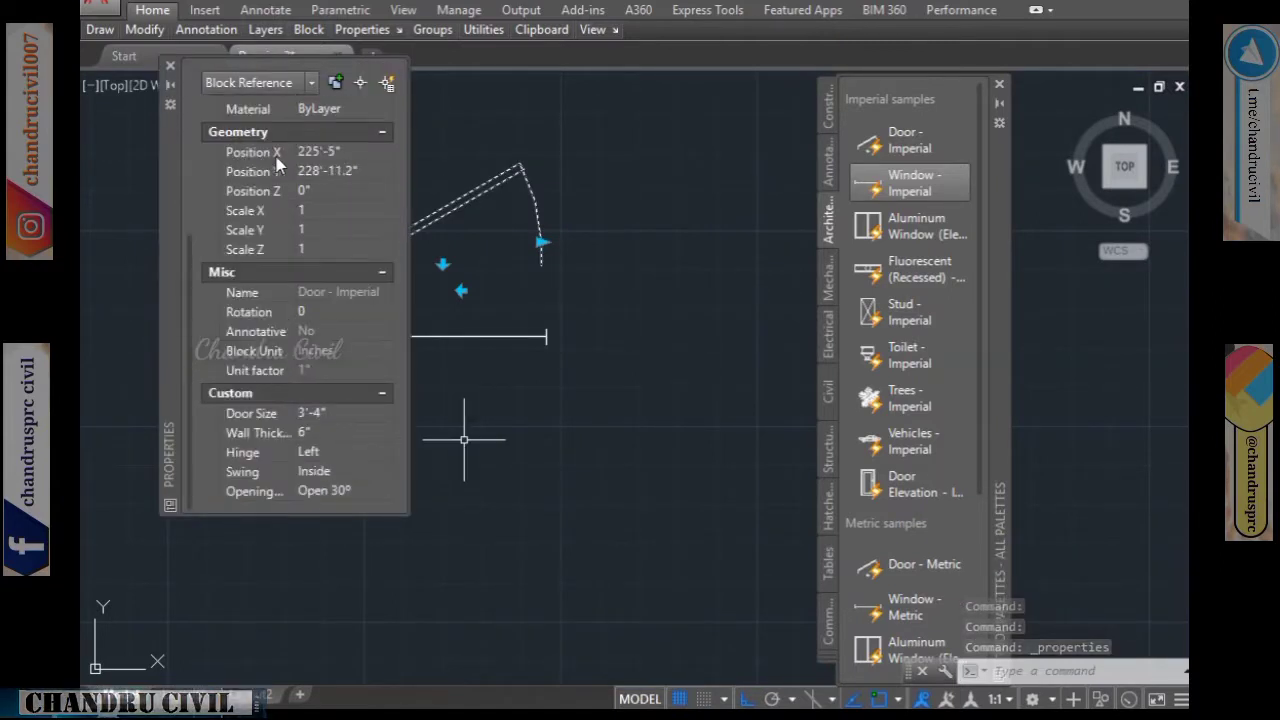
{"action": "left_click", "coordinate": [336, 415]}
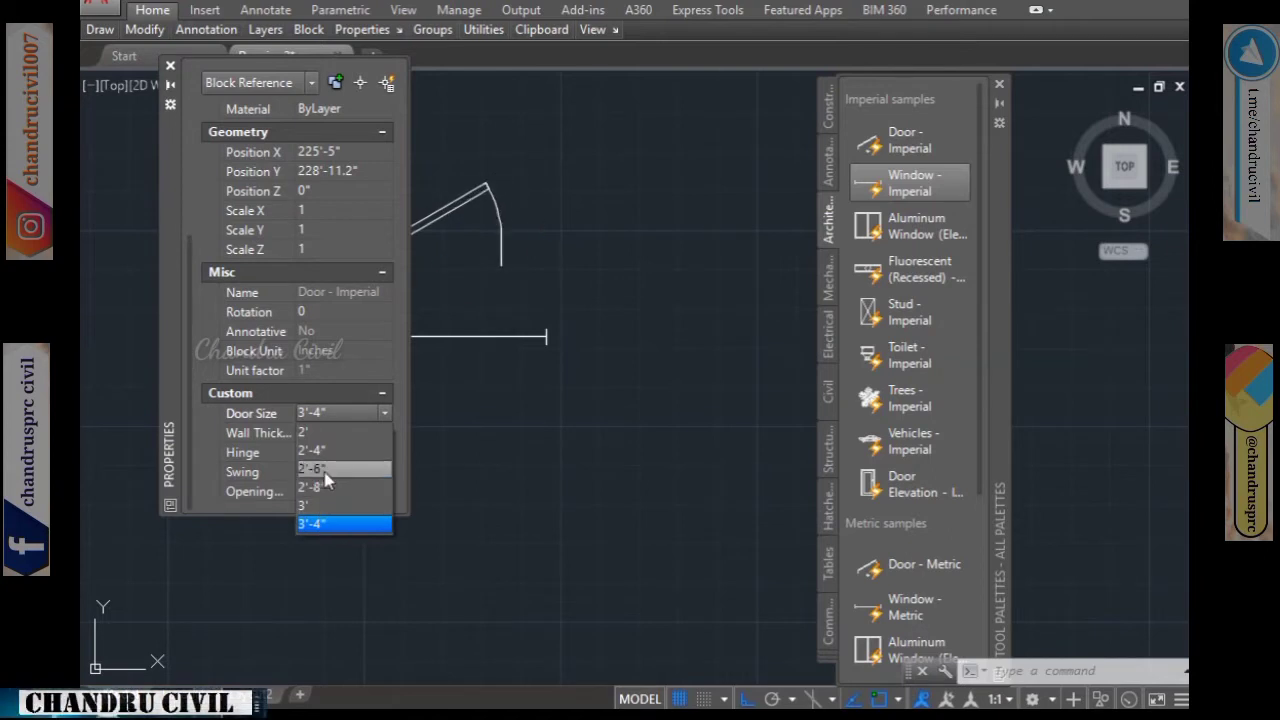
{"action": "left_click", "coordinate": [325, 508]}
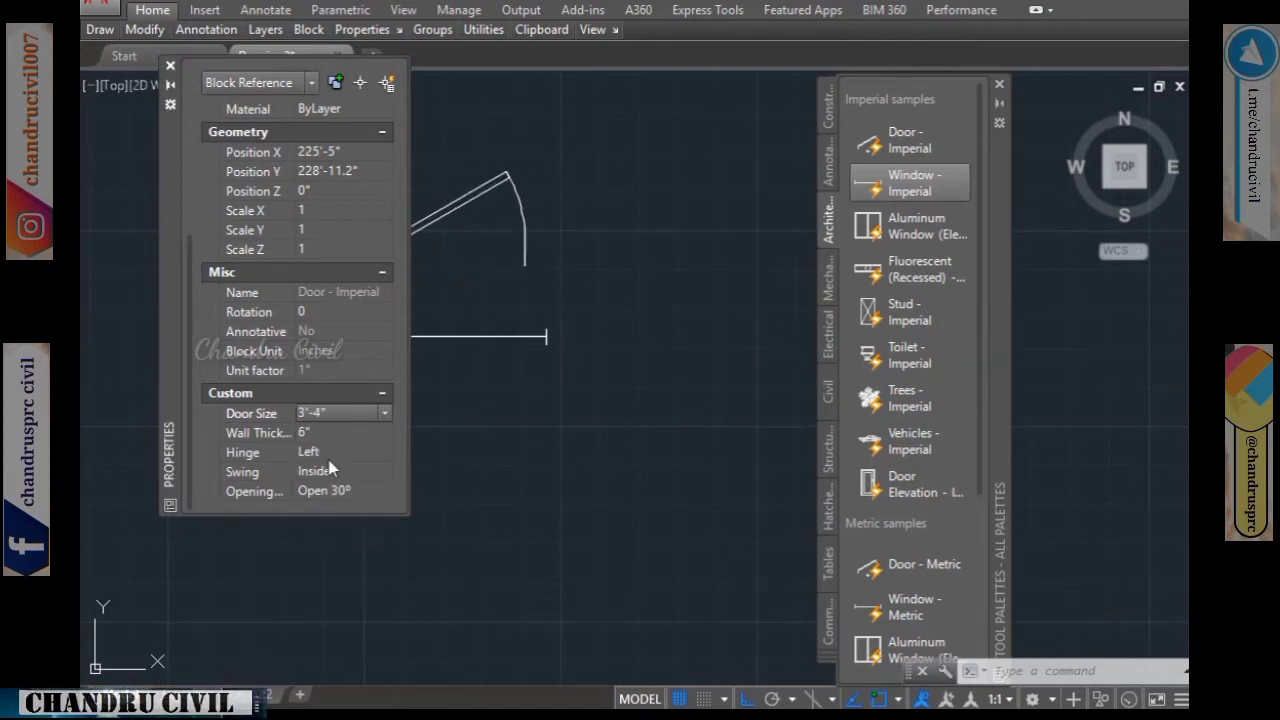
Try a 4" wall thickness for the door and set it back to 6".
{"action": "left_click", "coordinate": [322, 432]}
{"action": "left_click", "coordinate": [326, 438]}
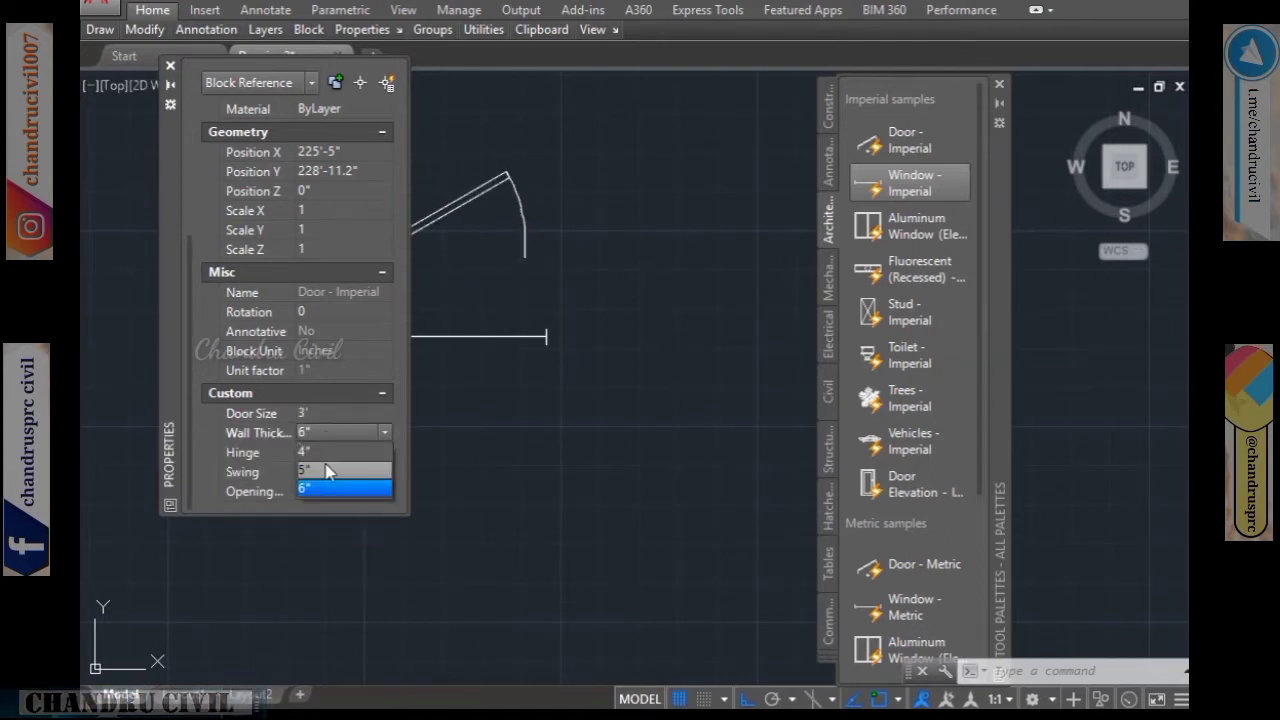
{"action": "left_click", "coordinate": [326, 454]}
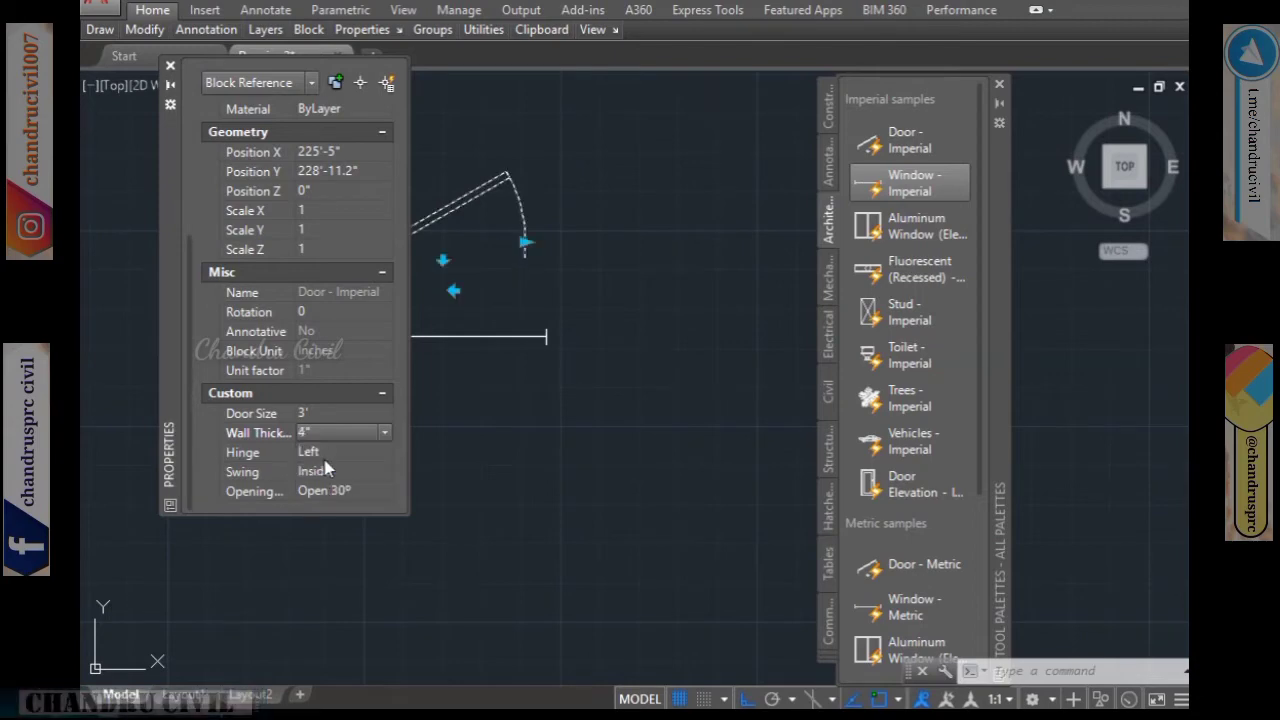
{"action": "left_click", "coordinate": [328, 464]}
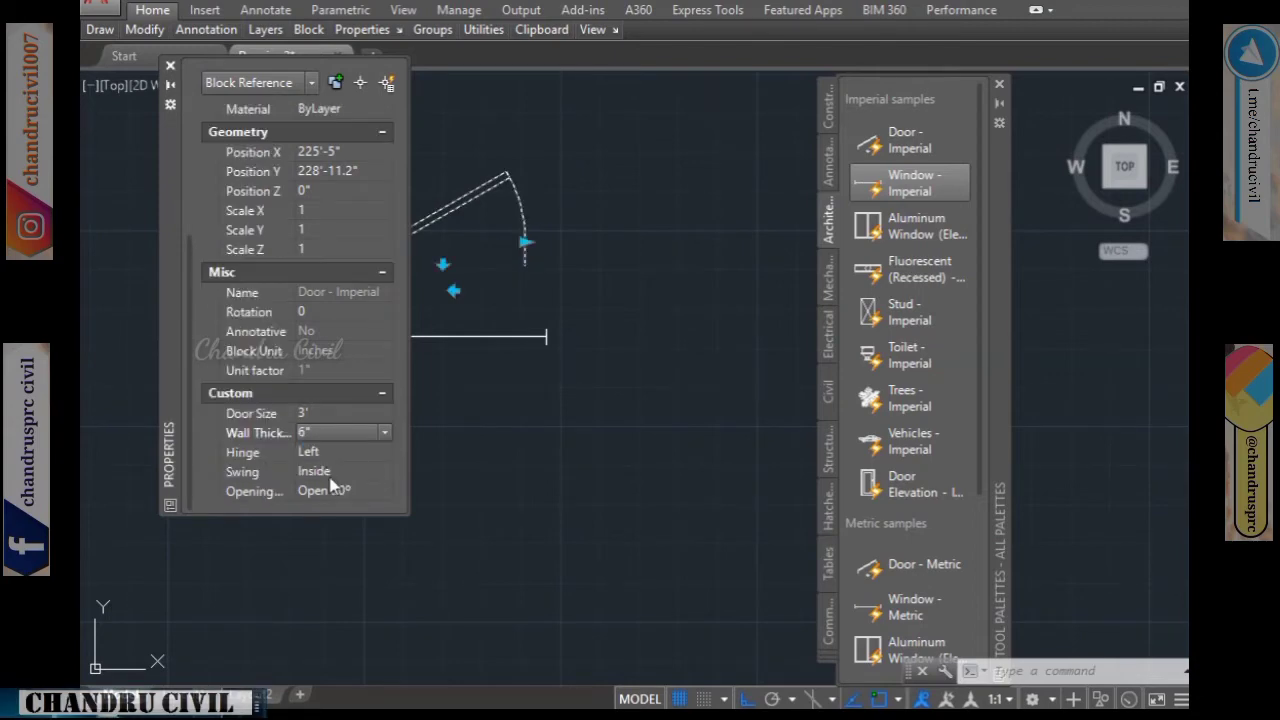
Close the door's properties and clear the selection.
{"action": "left_click", "coordinate": [170, 68]}
{"action": "left_click", "coordinate": [757, 275]}
{"action": "left_click", "coordinate": [750, 277]}
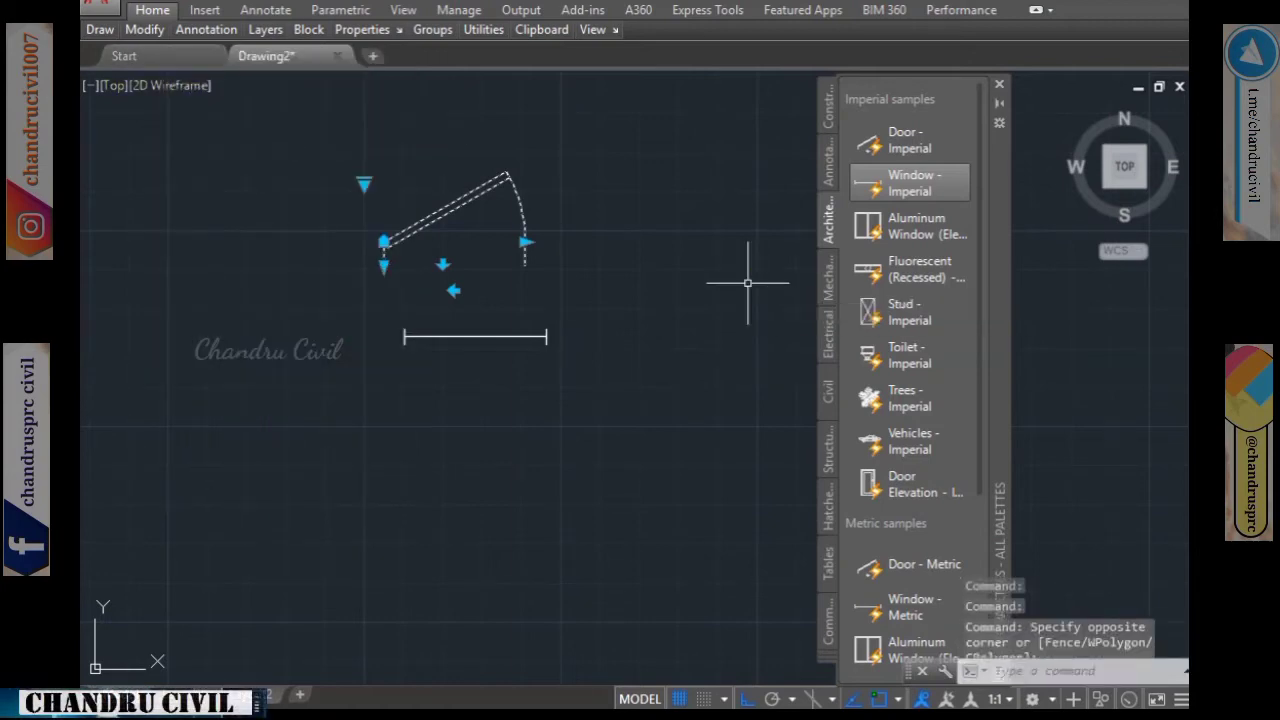
Insert the imperial Aluminum Window elevation block beside the door and window.
{"action": "left_click", "coordinate": [898, 240]}
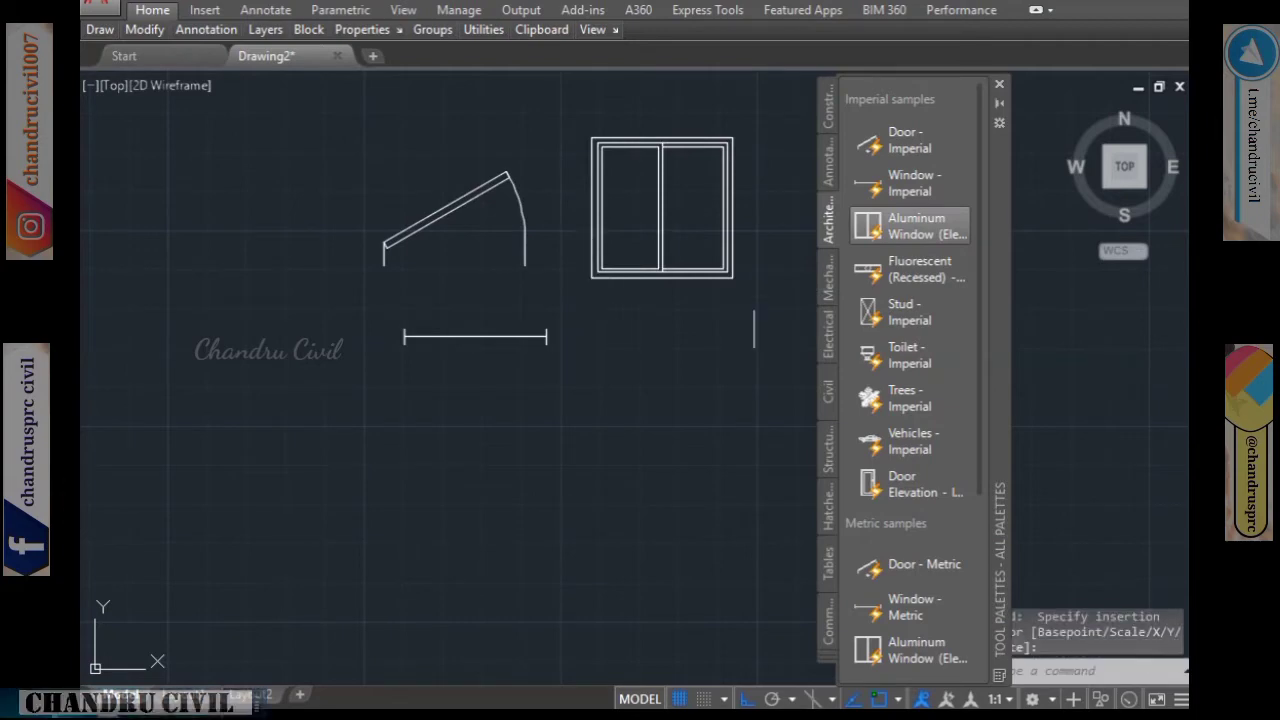
{"action": "middle_click_drag", "start_coordinate": [635, 234], "coordinate": [398, 264]}
{"action": "left_click", "coordinate": [398, 264]}
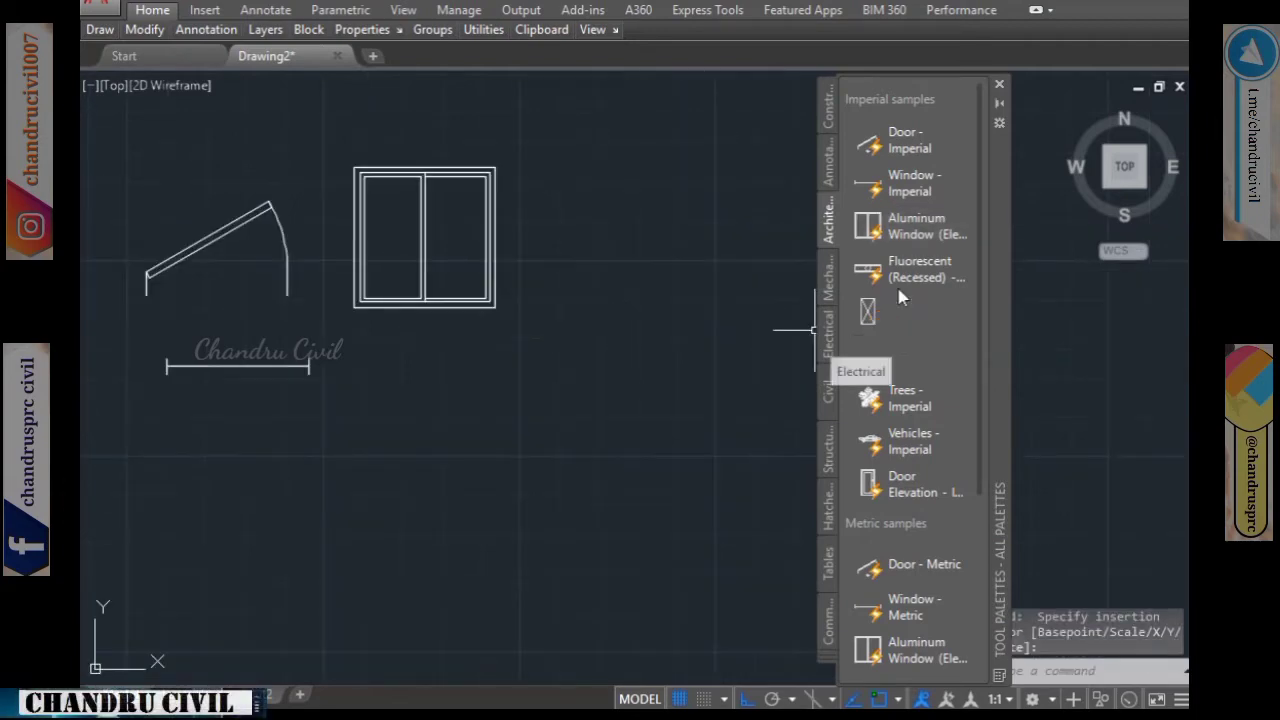
Insert the imperial Fluorescent (Recessed) block below the aluminum window and a Stud - Imperial block beside that window.
{"action": "left_click", "coordinate": [893, 281]}
{"action": "left_click", "coordinate": [367, 385]}
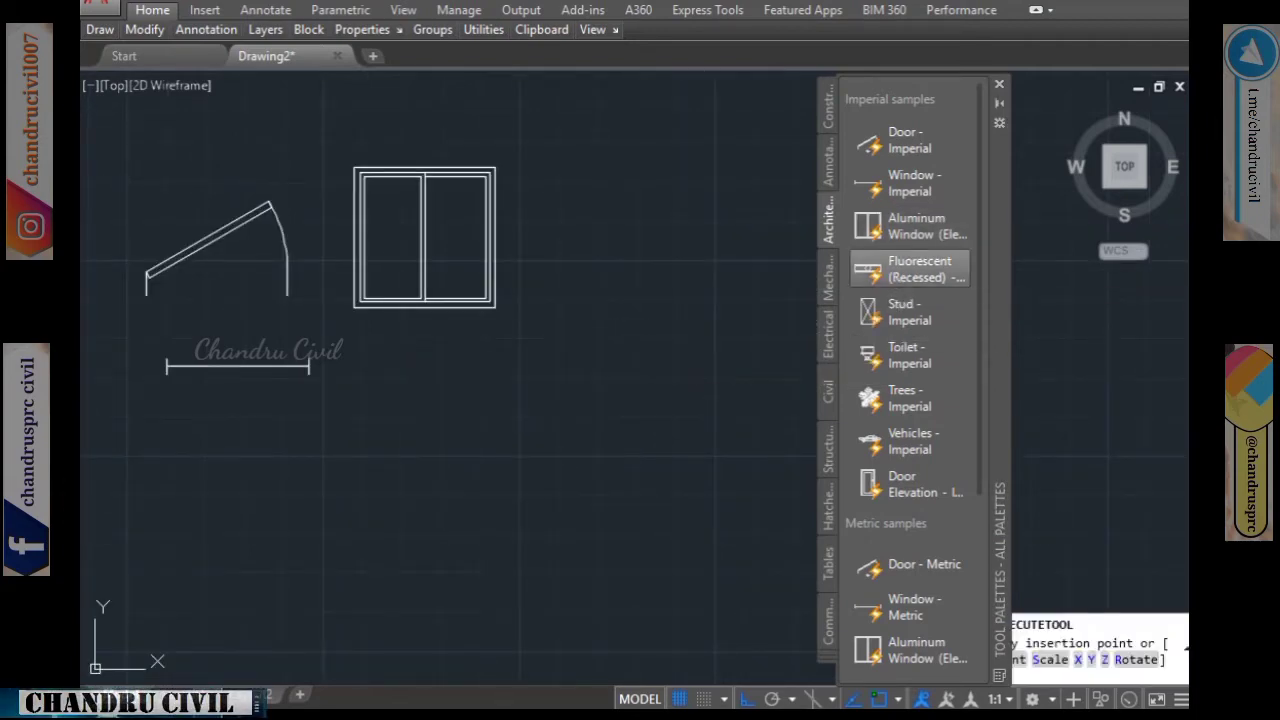
{"action": "left_click", "coordinate": [870, 312]}
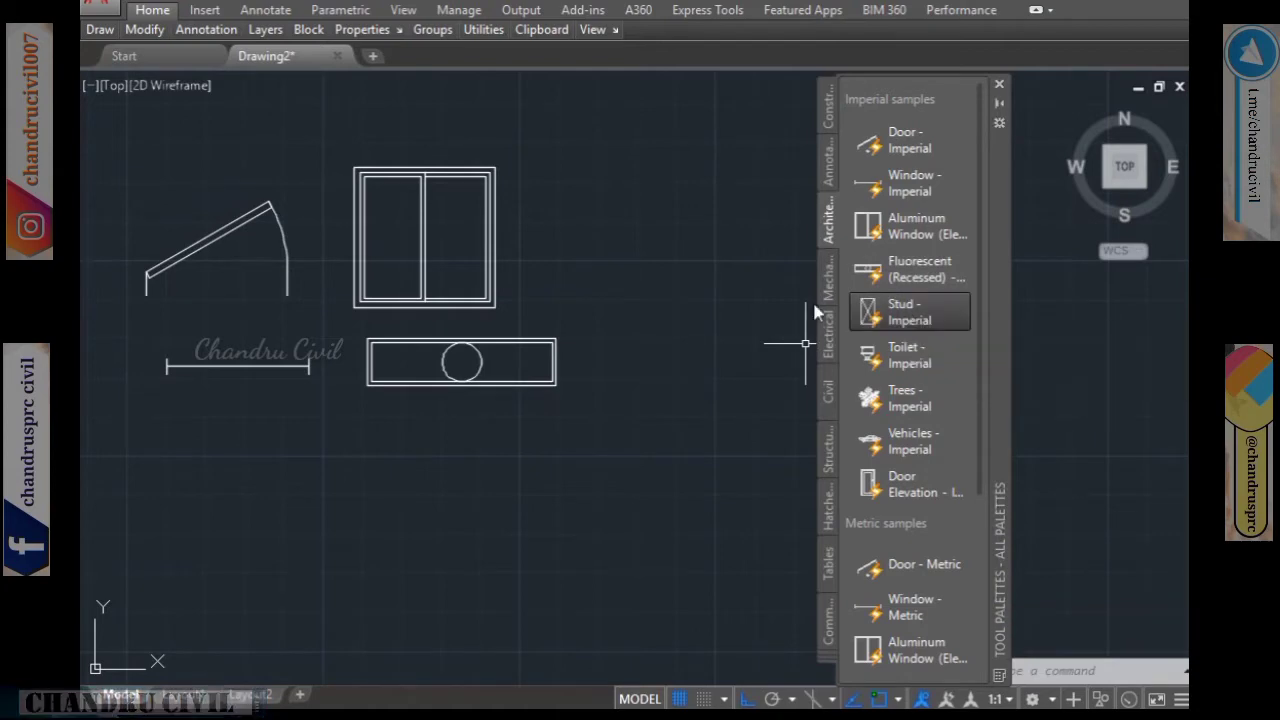
{"action": "left_click", "coordinate": [557, 236]}
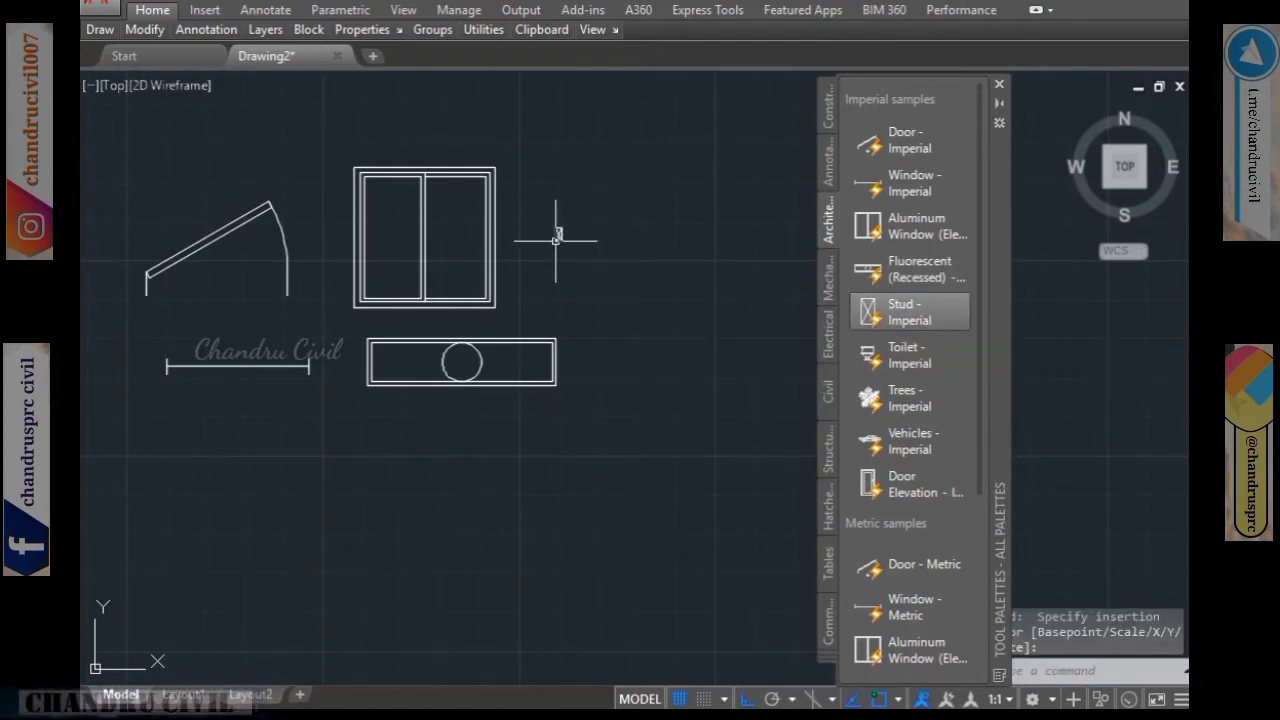
Insert the Toilet - Imperial block beside the stud, level with the aluminum window.
{"action": "left_click", "coordinate": [905, 355]}
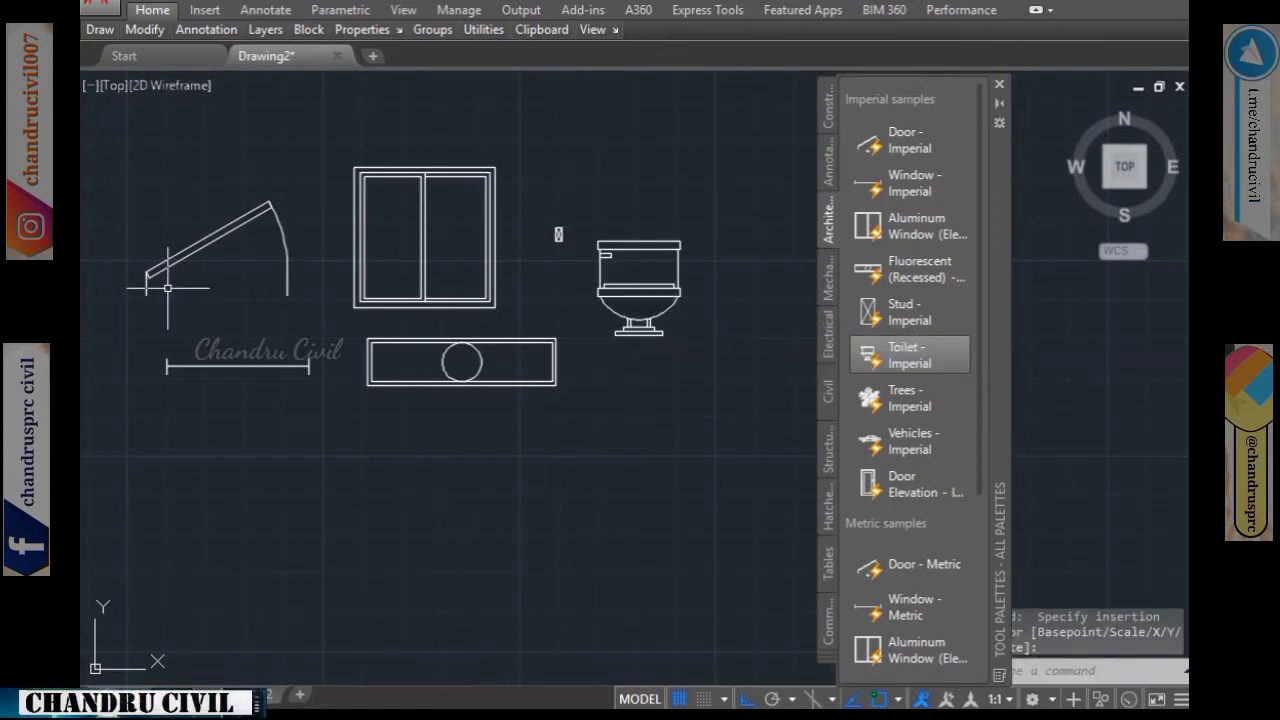
{"action": "middle_click_drag", "start_coordinate": [167, 288], "coordinate": [185, 291]}
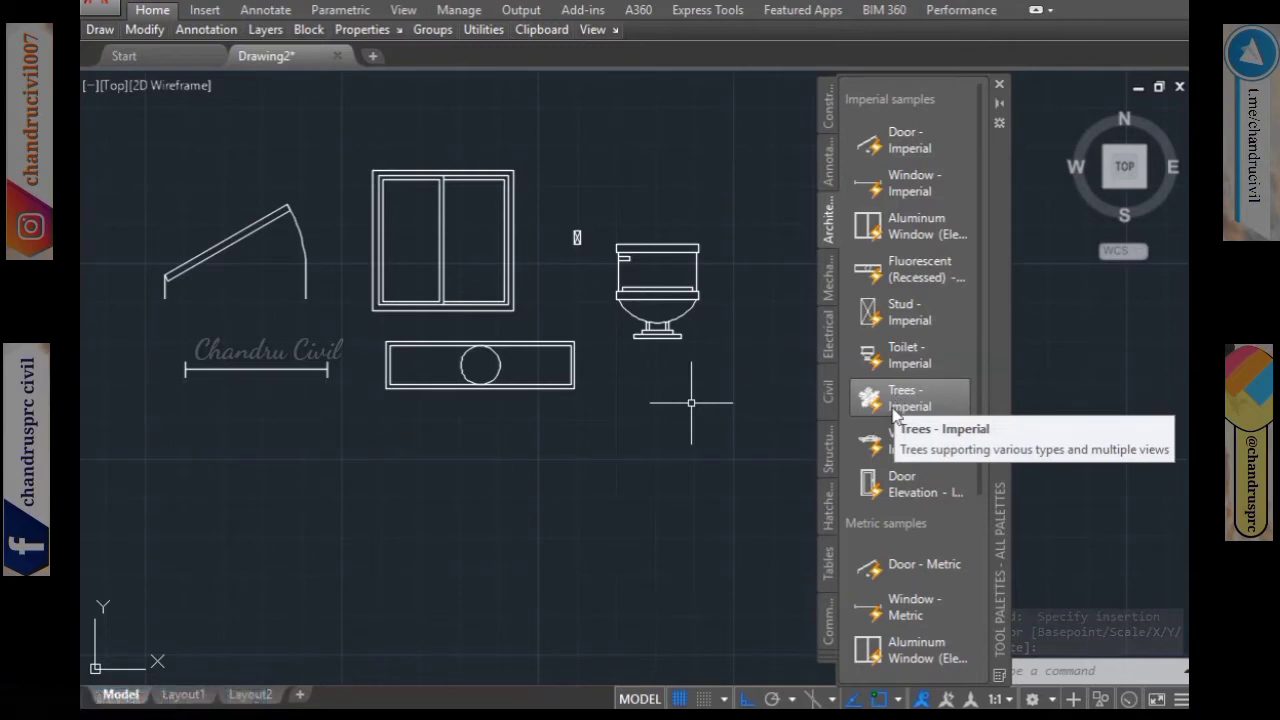
Insert the Trees - Imperial block below the existing blocks and the Vehicles - Imperial block beside the tree.
{"action": "left_click", "coordinate": [910, 440]}
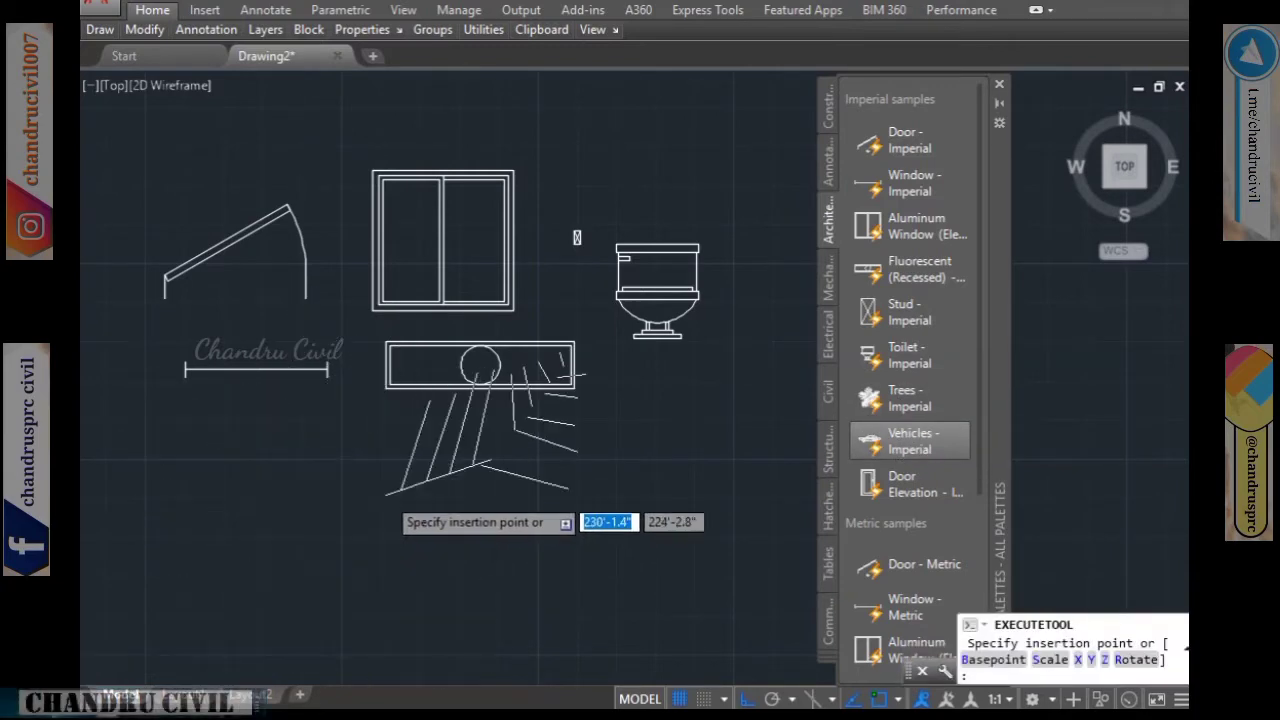
{"action": "scroll", "coordinate": [413, 366], "scroll_direction": "down", "scroll_amount": 4}
{"action": "left_click", "coordinate": [352, 488]}
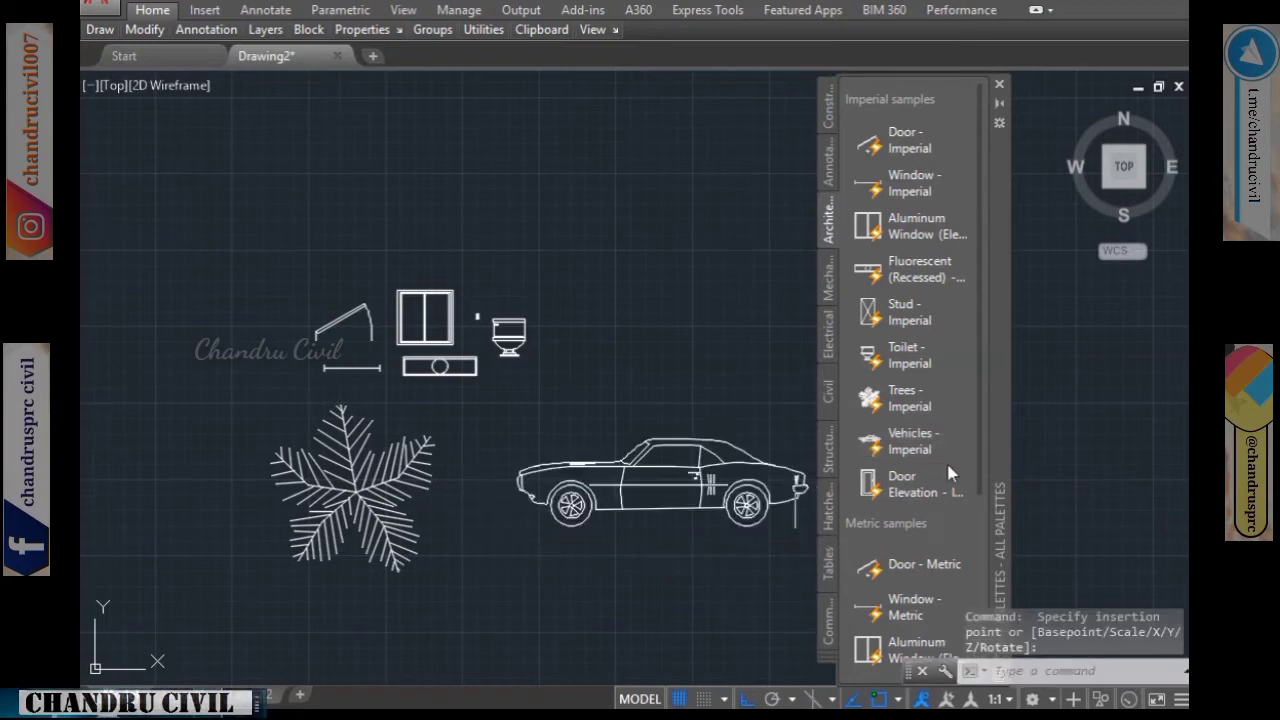
Insert the imperial Door Elevation block in the free space above the car.
{"action": "left_click", "coordinate": [911, 490]}
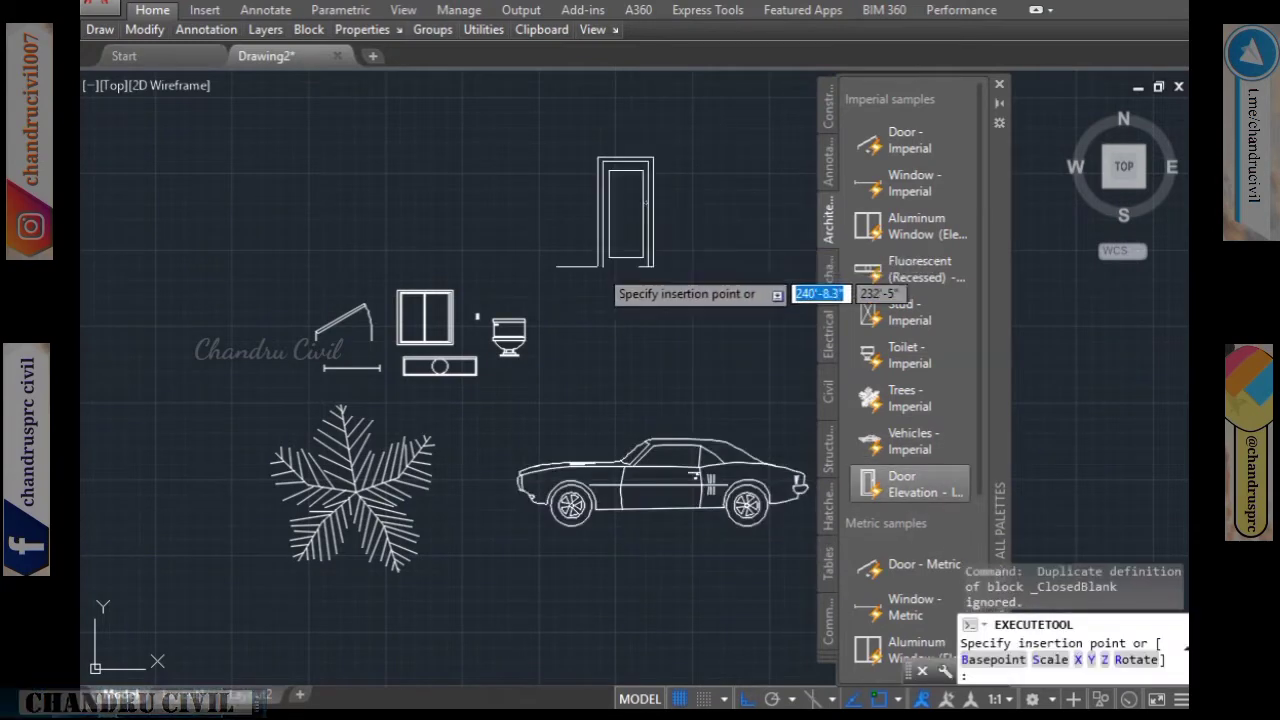
{"action": "left_click", "coordinate": [597, 268]}
{"action": "middle_click_drag", "start_coordinate": [684, 215], "coordinate": [571, 177]}
Insert the Door - Metric block between the door elevation and the car.
{"action": "scroll", "coordinate": [910, 600], "scroll_direction": "down", "scroll_amount": 3}
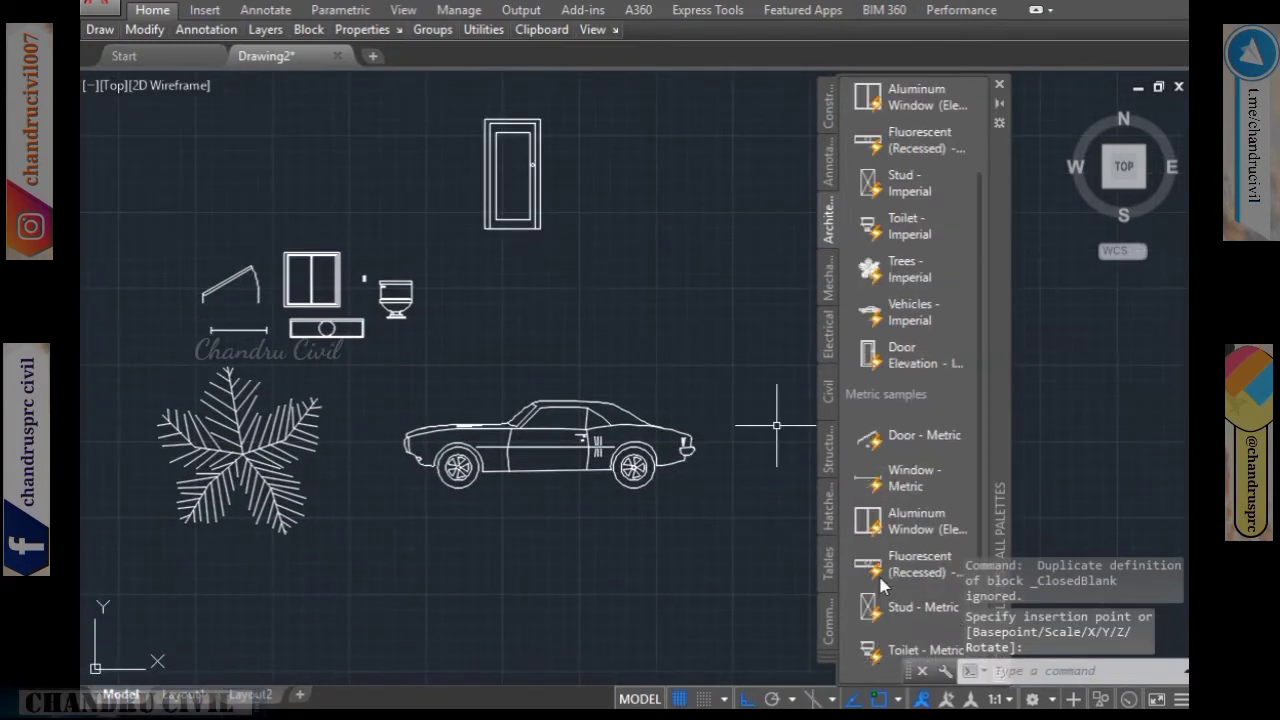
{"action": "left_click", "coordinate": [880, 440]}
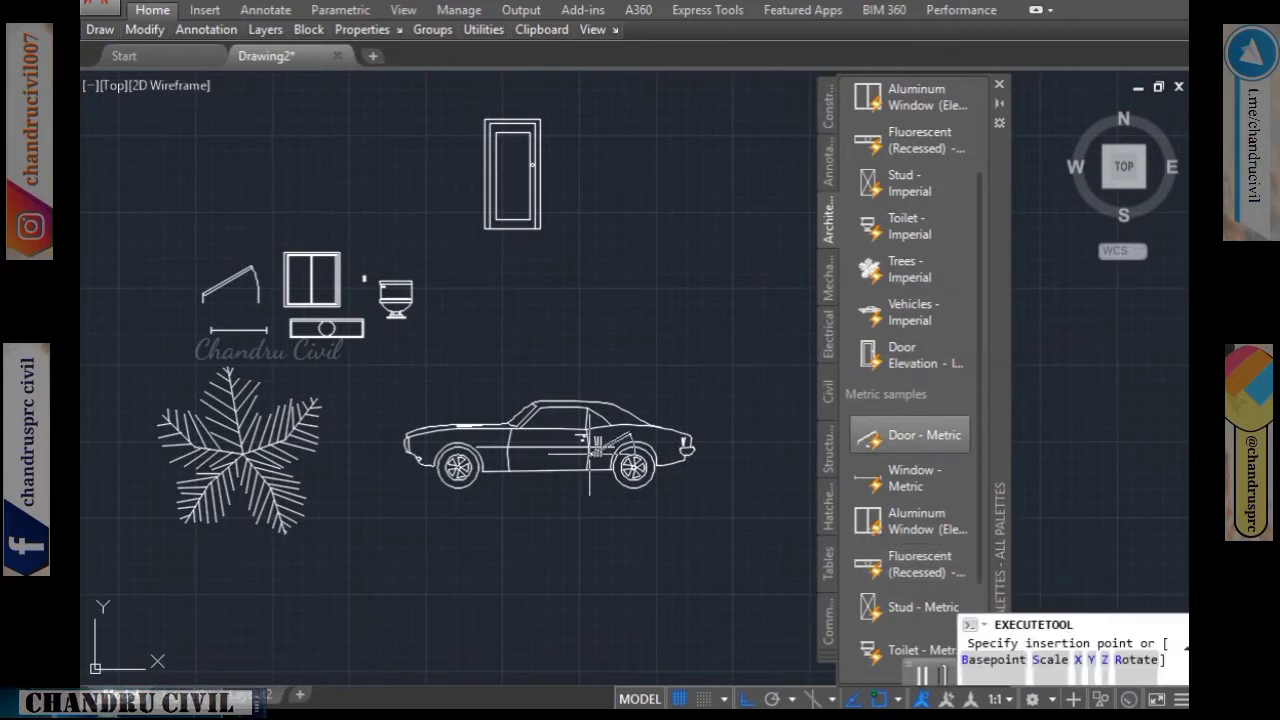
{"action": "left_click", "coordinate": [557, 320]}
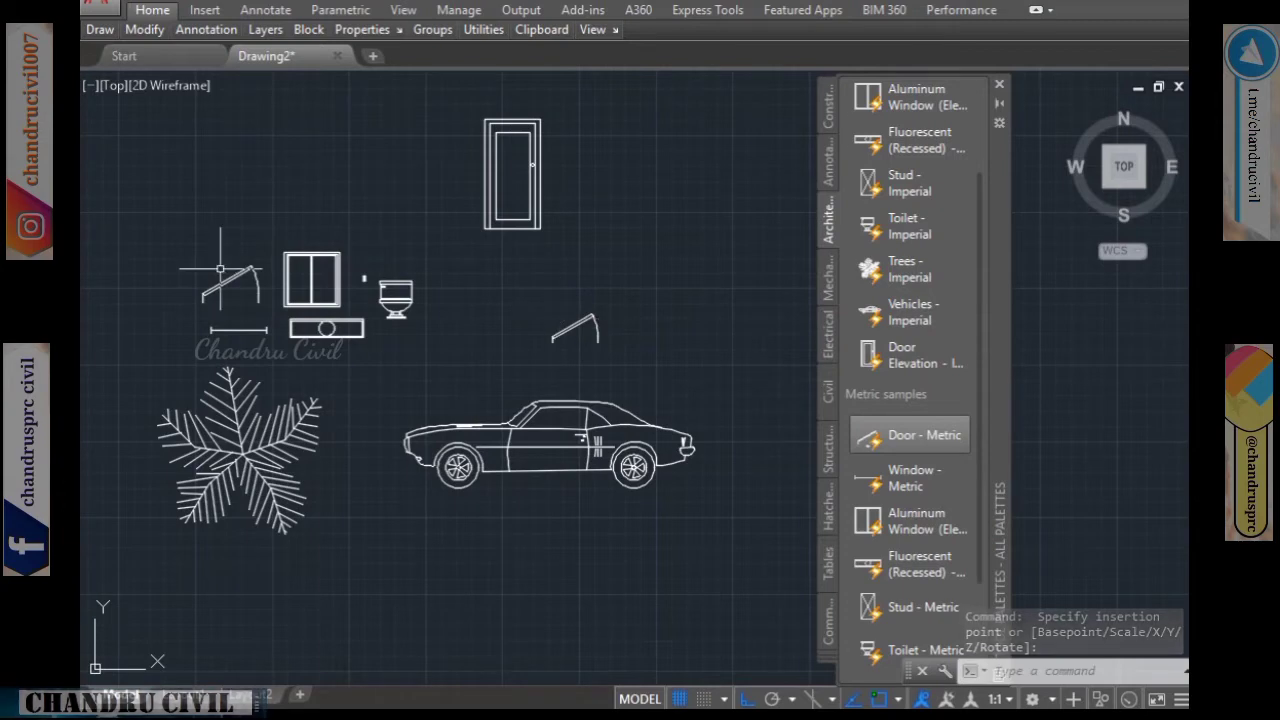
Open the properties of the metric door block and go to its custom parameters.
{"action": "left_click", "coordinate": [638, 342]}
{"action": "left_click", "coordinate": [565, 345]}
{"action": "right_click", "coordinate": [565, 345]}
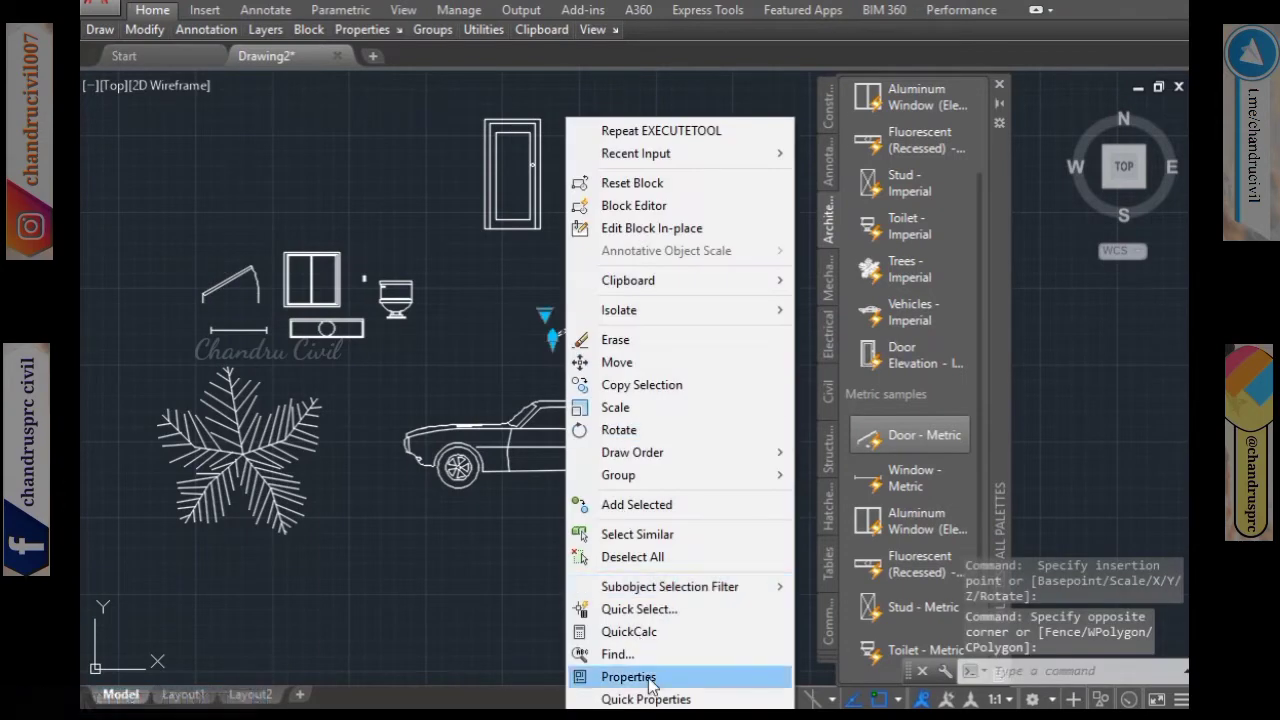
{"action": "left_click", "coordinate": [650, 677]}
{"action": "scroll", "coordinate": [337, 333], "scroll_direction": "down", "scroll_amount": 5}
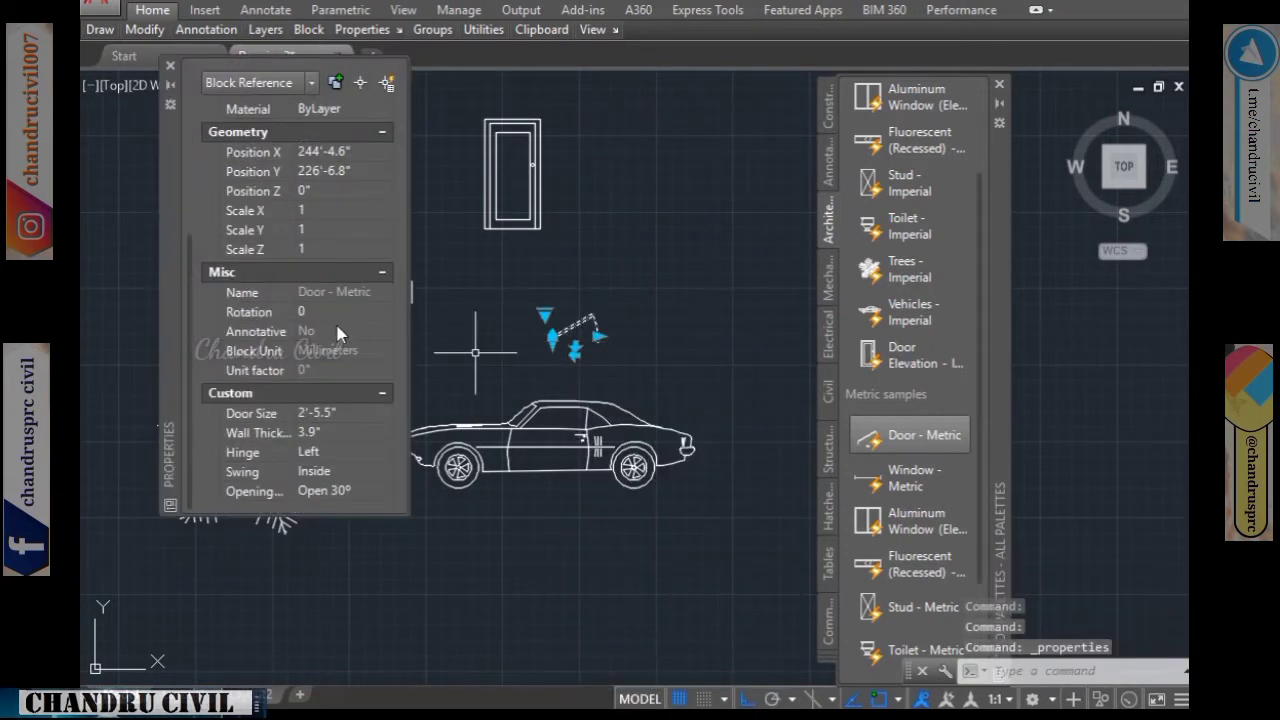
Examine the metric door's size and wall thickness parameters, then close its properties and clear the selection.
{"action": "left_click", "coordinate": [347, 405]}
{"action": "left_click", "coordinate": [340, 432]}
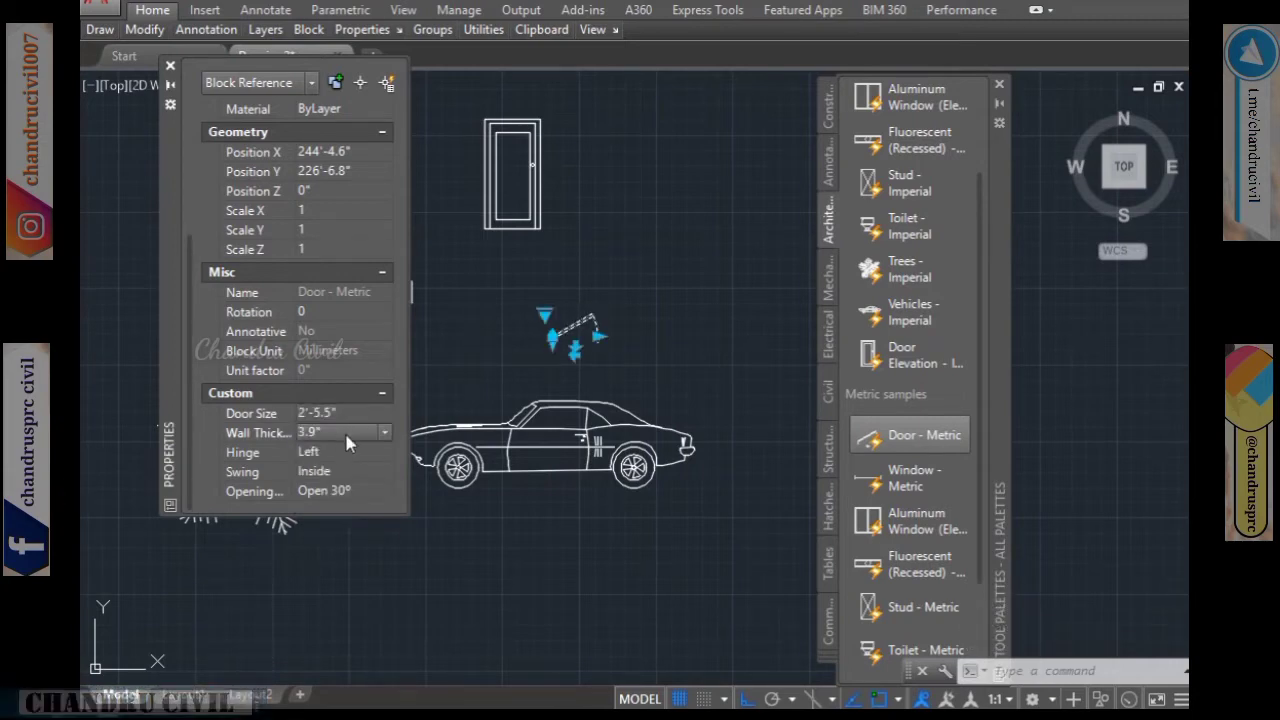
{"action": "left_click", "coordinate": [344, 430]}
{"action": "left_click", "coordinate": [341, 454]}
{"action": "left_click", "coordinate": [170, 68]}
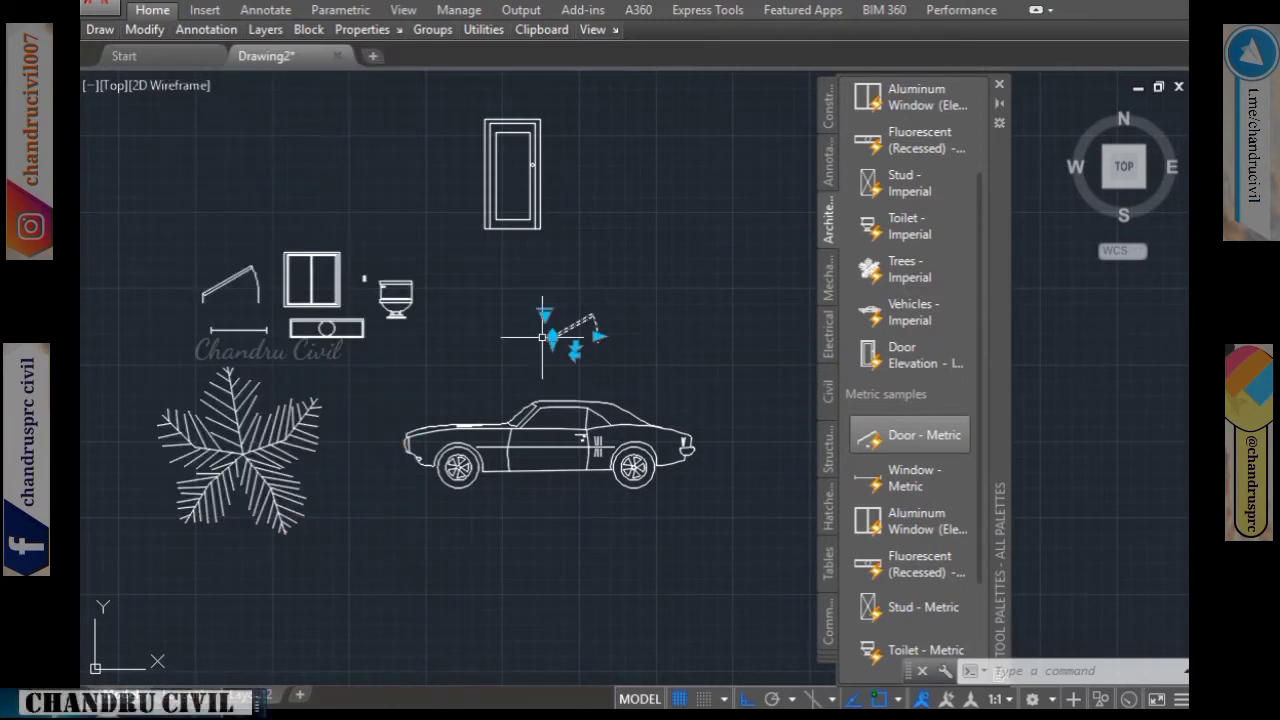
{"action": "left_click", "coordinate": [491, 314]}
{"action": "key", "text": "Escape"}
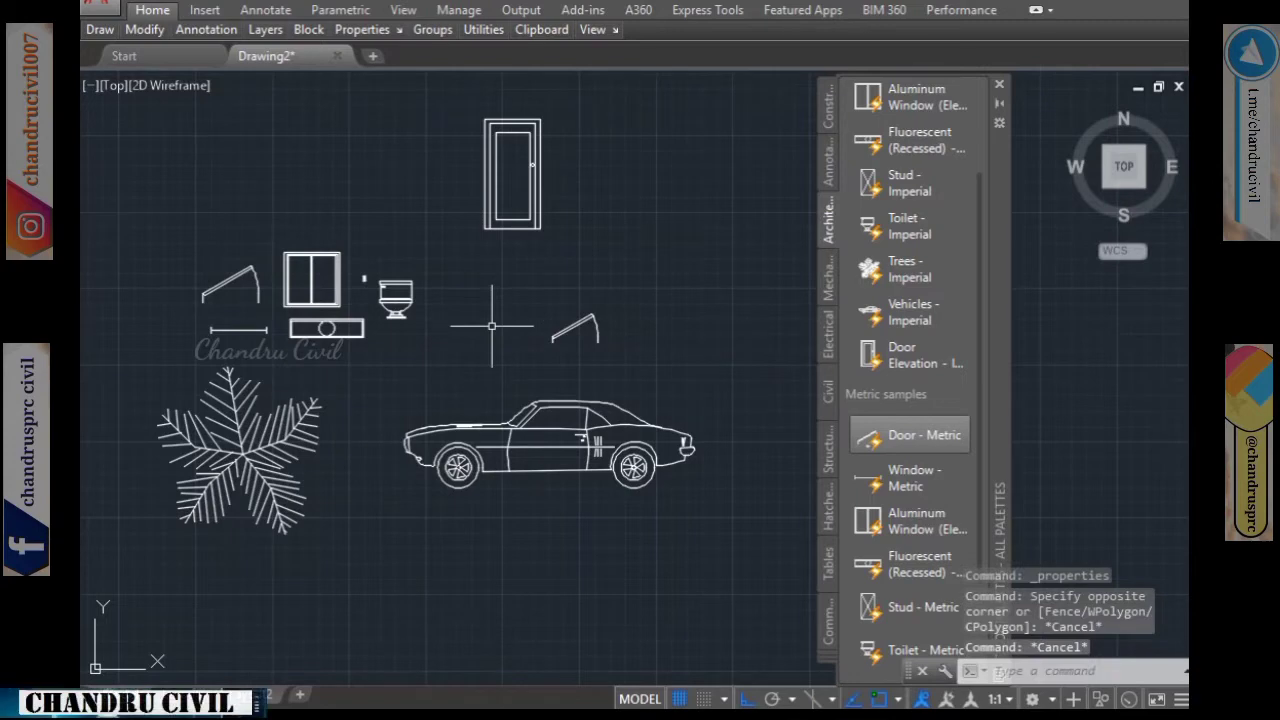
Move the Tool Palettes away from the drawing and set the imperial door's opening angle to 45º.
{"action": "scroll", "coordinate": [271, 313], "scroll_direction": "up", "scroll_amount": 6}
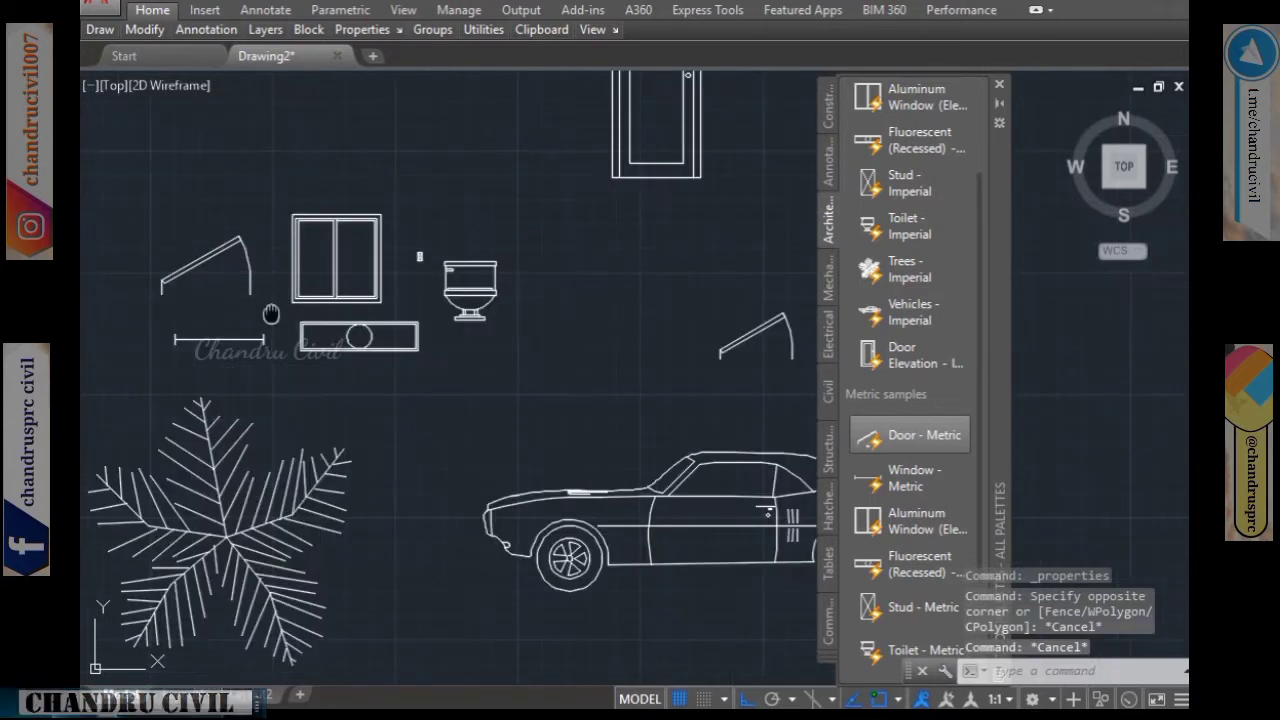
{"action": "middle_click_drag", "start_coordinate": [478, 286], "coordinate": [371, 393]}
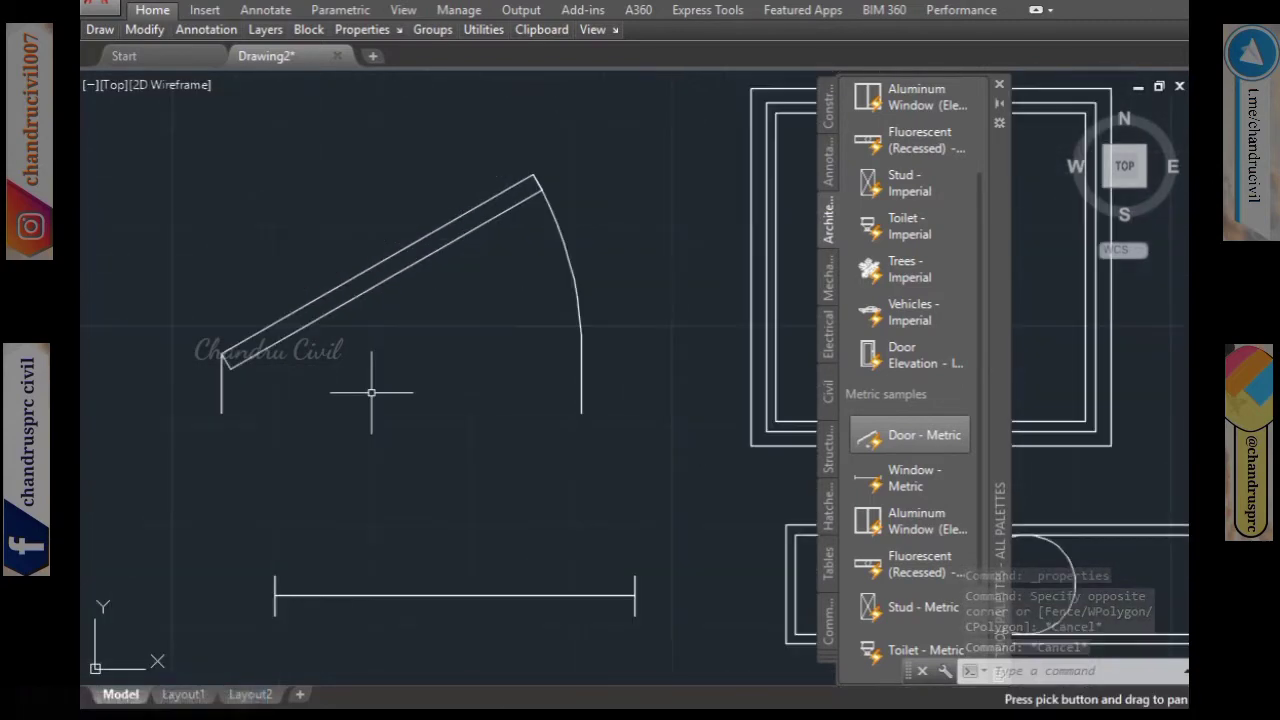
{"action": "left_click_drag", "start_coordinate": [999, 195], "coordinate": [1100, 200]}
{"action": "left_click", "coordinate": [222, 390]}
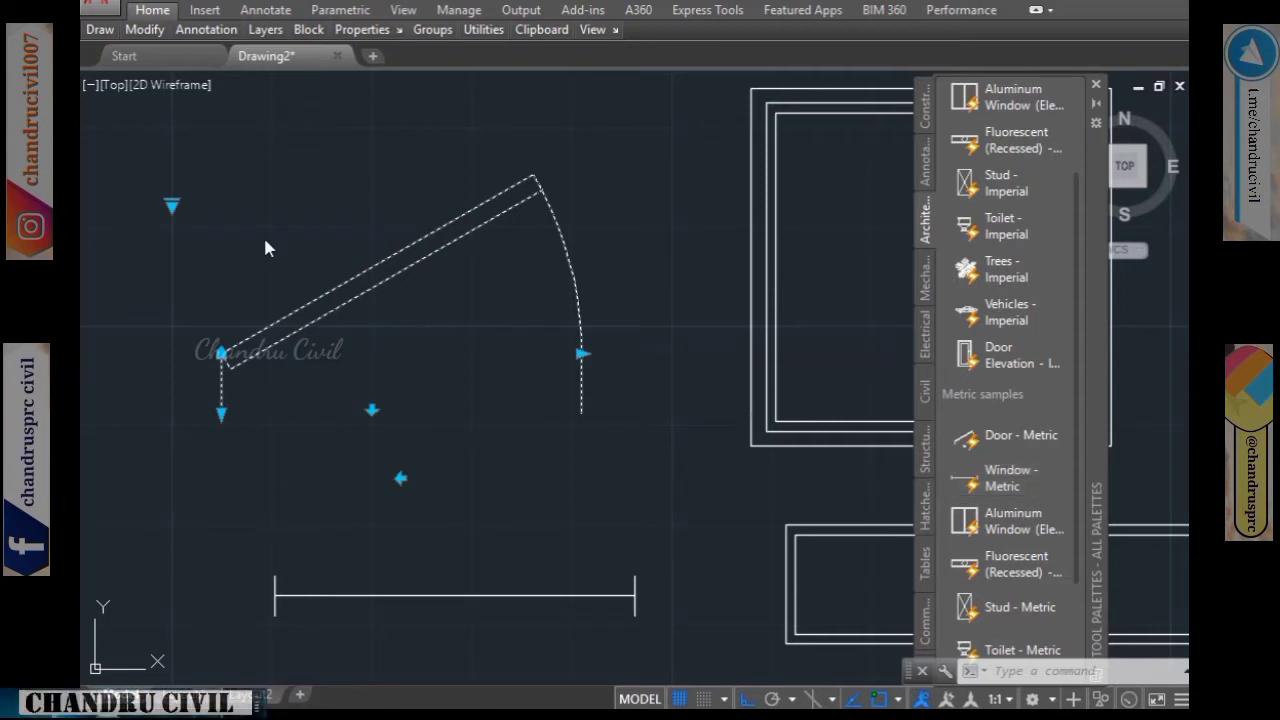
{"action": "left_click", "coordinate": [172, 204]}
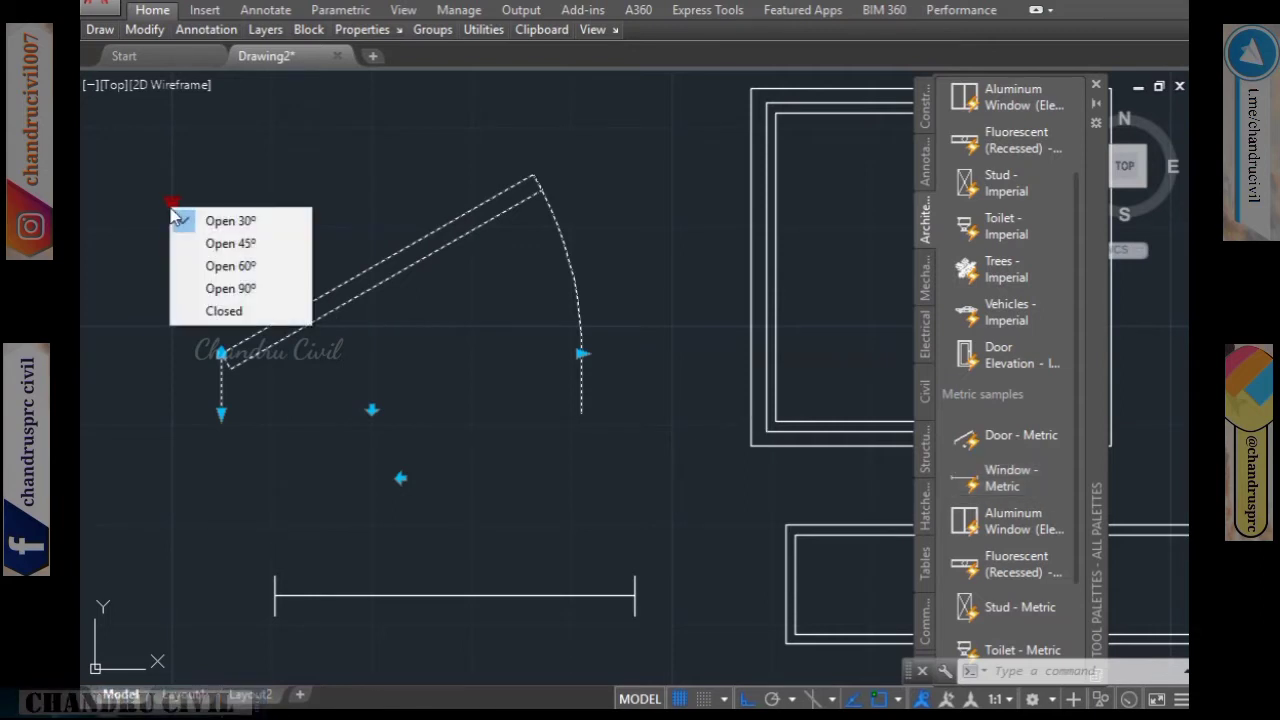
{"action": "left_click", "coordinate": [236, 244]}
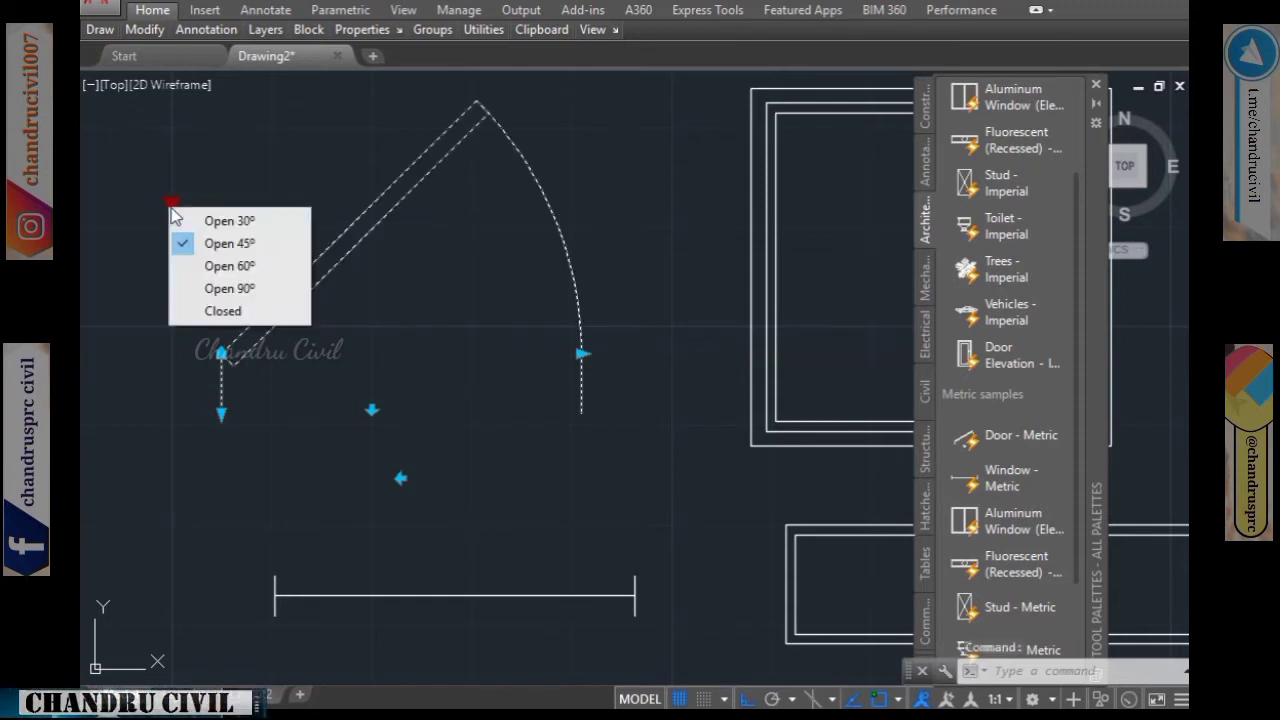
Try the imperial door's Open 60º, Open 90º and Closed opening positions.
{"action": "left_click", "coordinate": [198, 264]}
{"action": "left_click", "coordinate": [172, 205]}
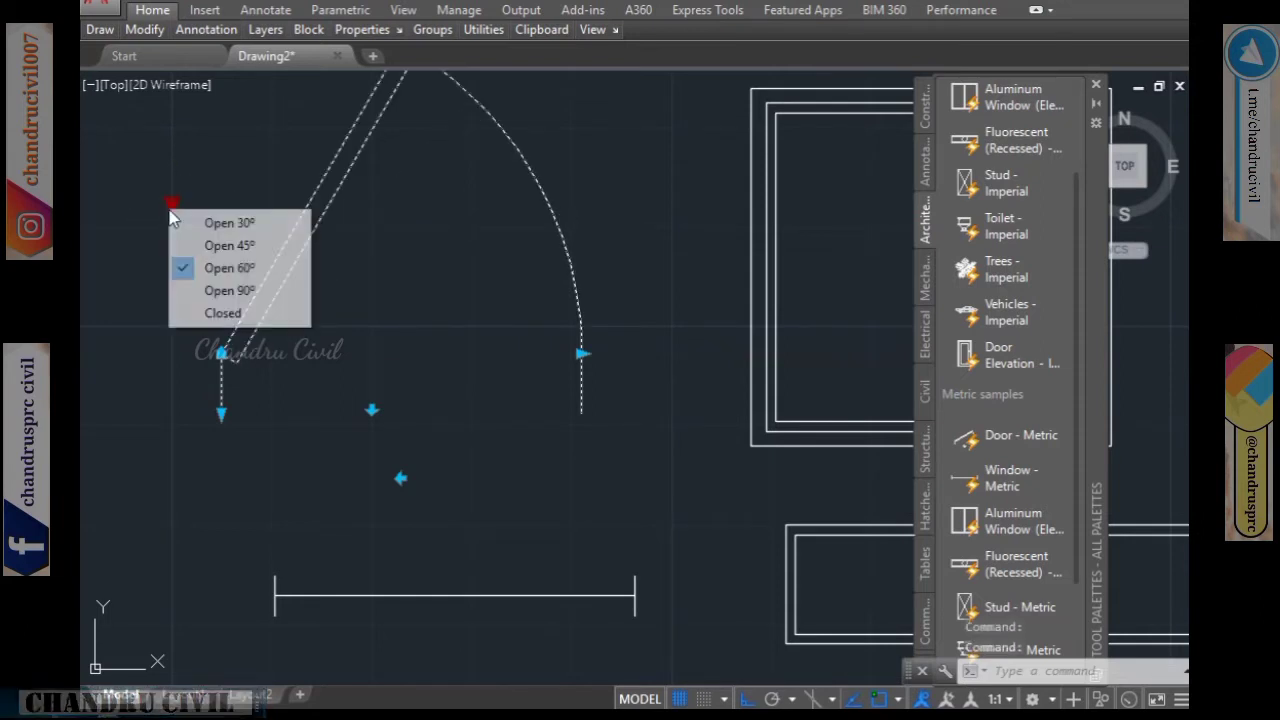
{"action": "left_click", "coordinate": [194, 289]}
{"action": "middle_click_drag", "start_coordinate": [366, 263], "coordinate": [384, 366]}
{"action": "left_click", "coordinate": [189, 309]}
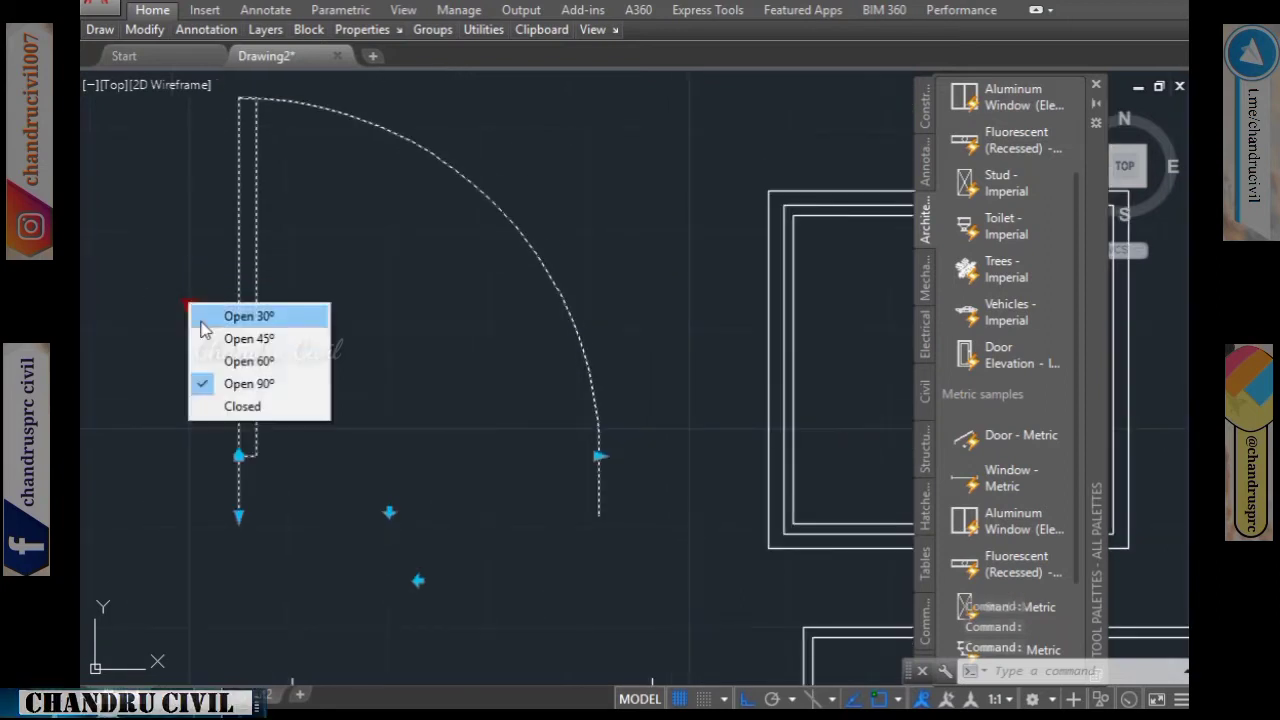
{"action": "left_click", "coordinate": [206, 409]}
Set the imperial door's opening angle to 60º.
{"action": "middle_click_drag", "start_coordinate": [534, 421], "coordinate": [540, 321]}
{"action": "left_click", "coordinate": [196, 206]}
{"action": "left_click", "coordinate": [222, 264]}
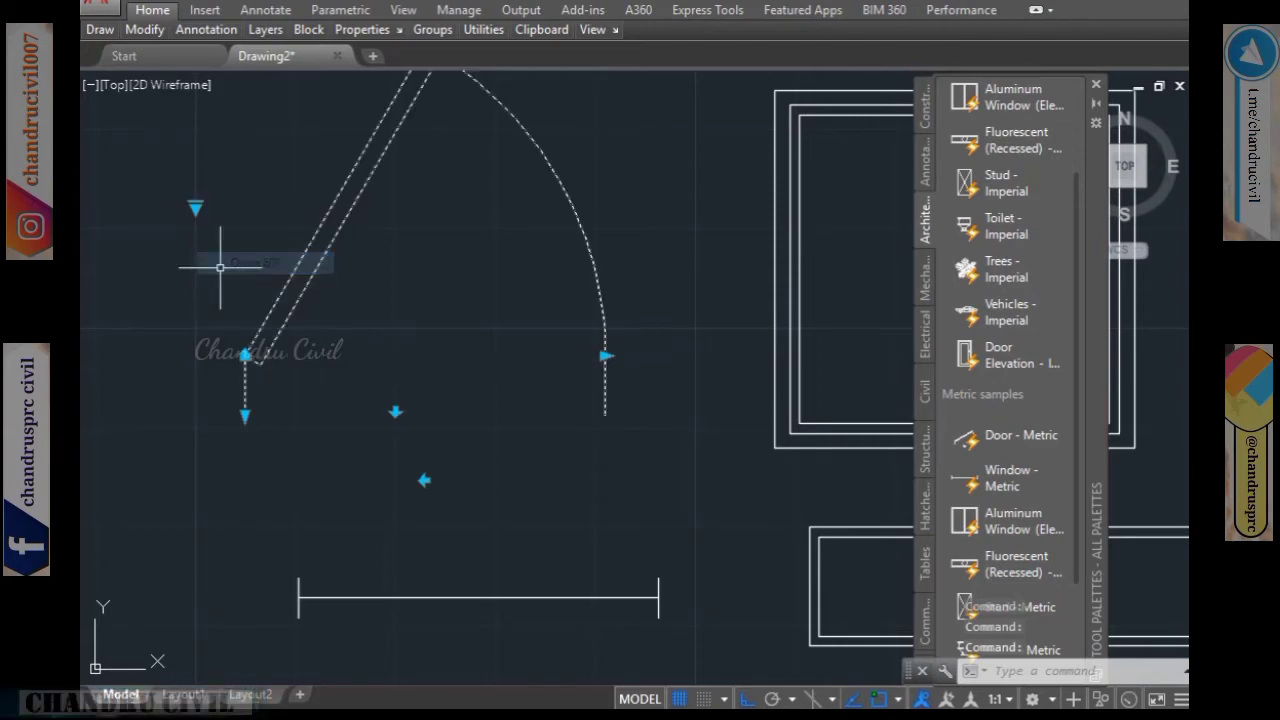
Select the imperial window below the door, flip it to the opposite side and flip it back.
{"action": "scroll", "coordinate": [527, 296], "scroll_direction": "down", "scroll_amount": 2}
{"action": "middle_click_drag", "start_coordinate": [528, 337], "coordinate": [498, 238]}
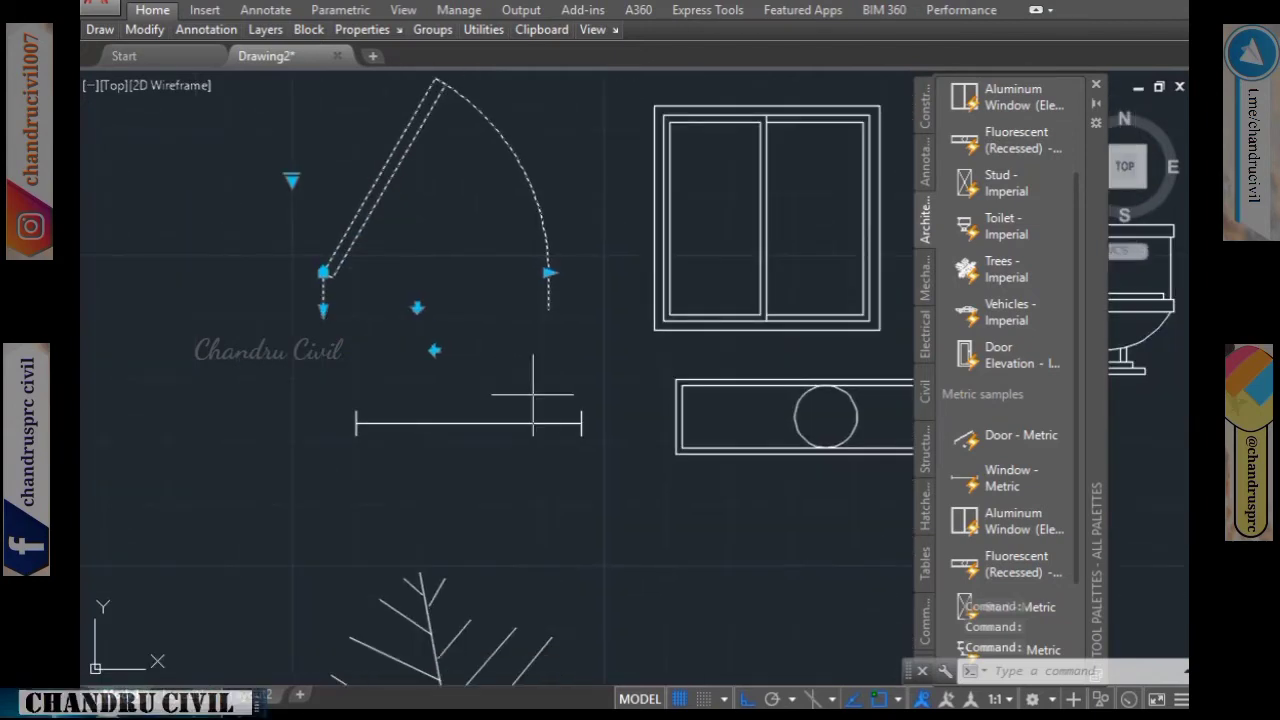
{"action": "left_click", "coordinate": [524, 396]}
{"action": "left_click", "coordinate": [511, 408]}
{"action": "left_click", "coordinate": [542, 392]}
{"action": "left_click", "coordinate": [437, 448]}
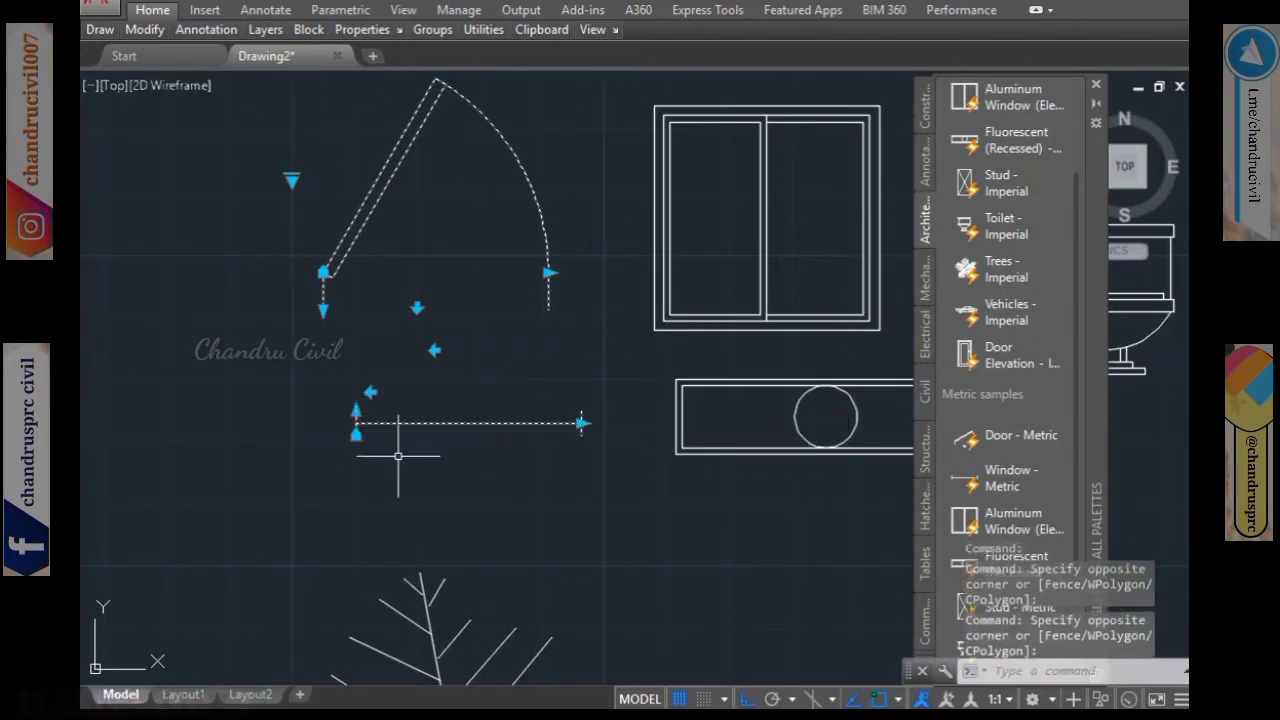
{"action": "left_click", "coordinate": [371, 392]}
{"action": "left_click", "coordinate": [342, 392]}
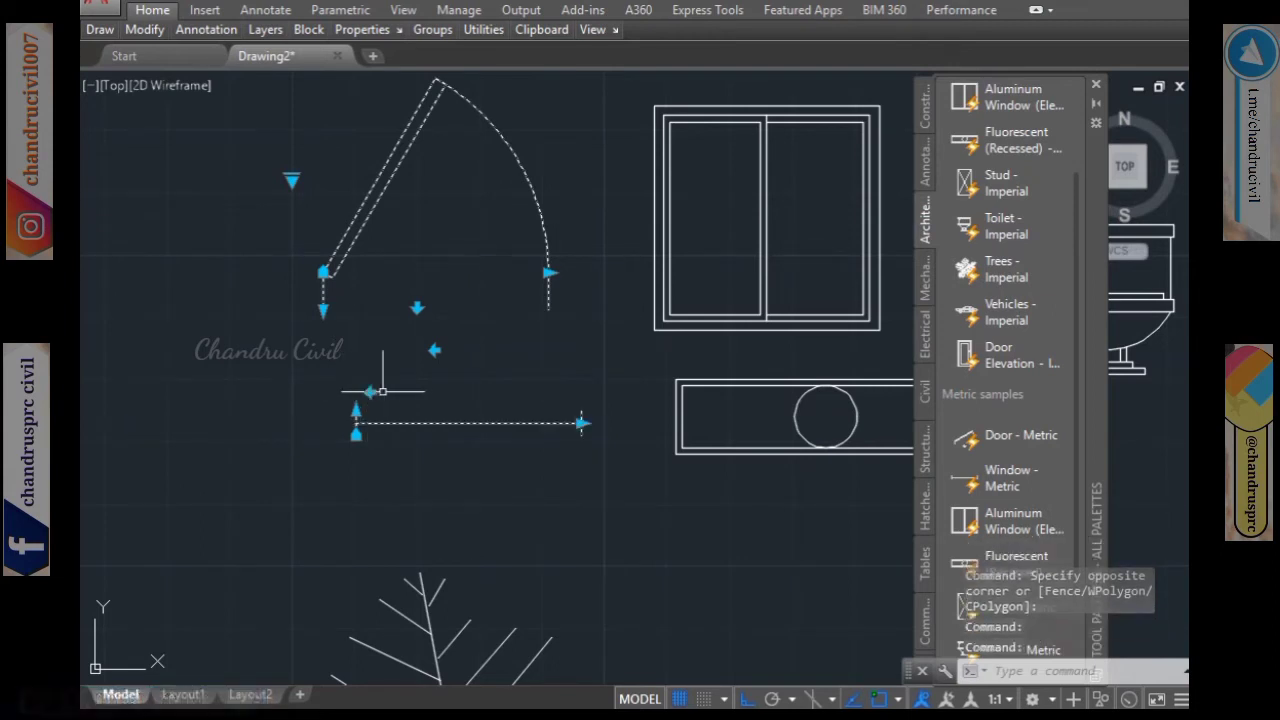
Try the imperial window's wall thickness grip, then clear the selection.
{"action": "left_click", "coordinate": [356, 411]}
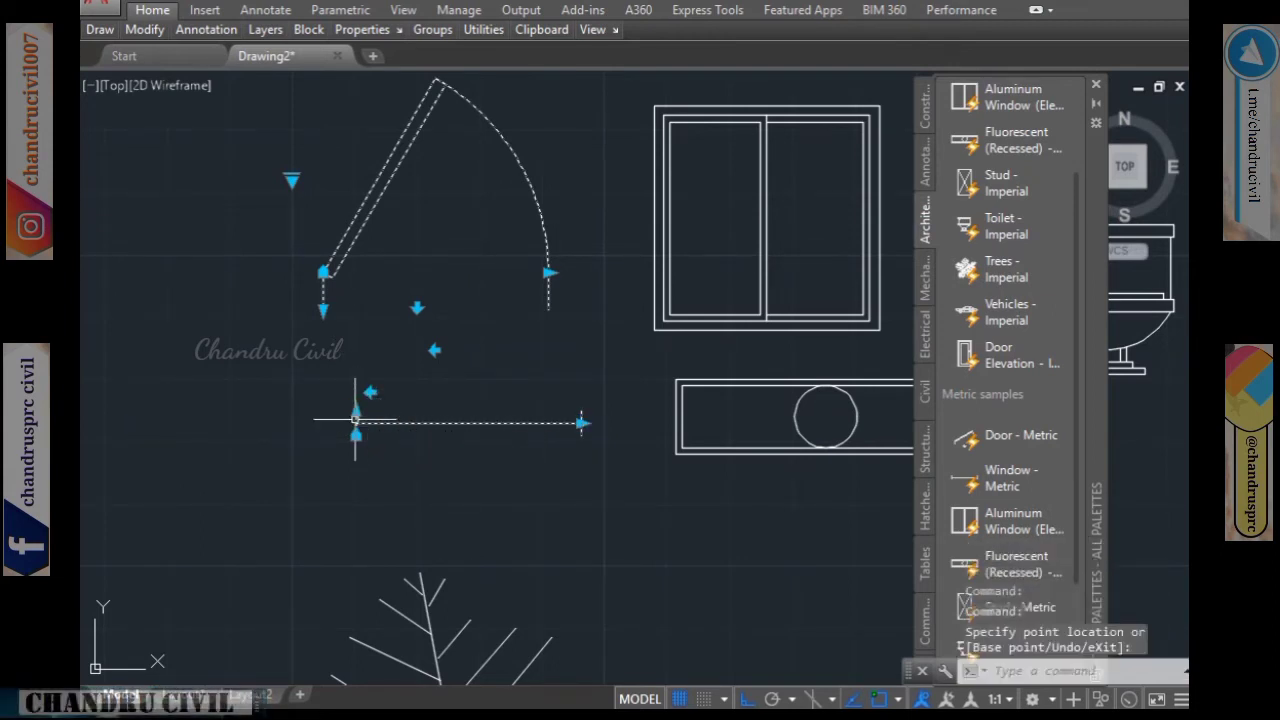
{"action": "scroll", "coordinate": [414, 337], "scroll_direction": "up", "scroll_amount": 5}
{"action": "scroll", "coordinate": [434, 286], "scroll_direction": "down", "scroll_amount": 4}
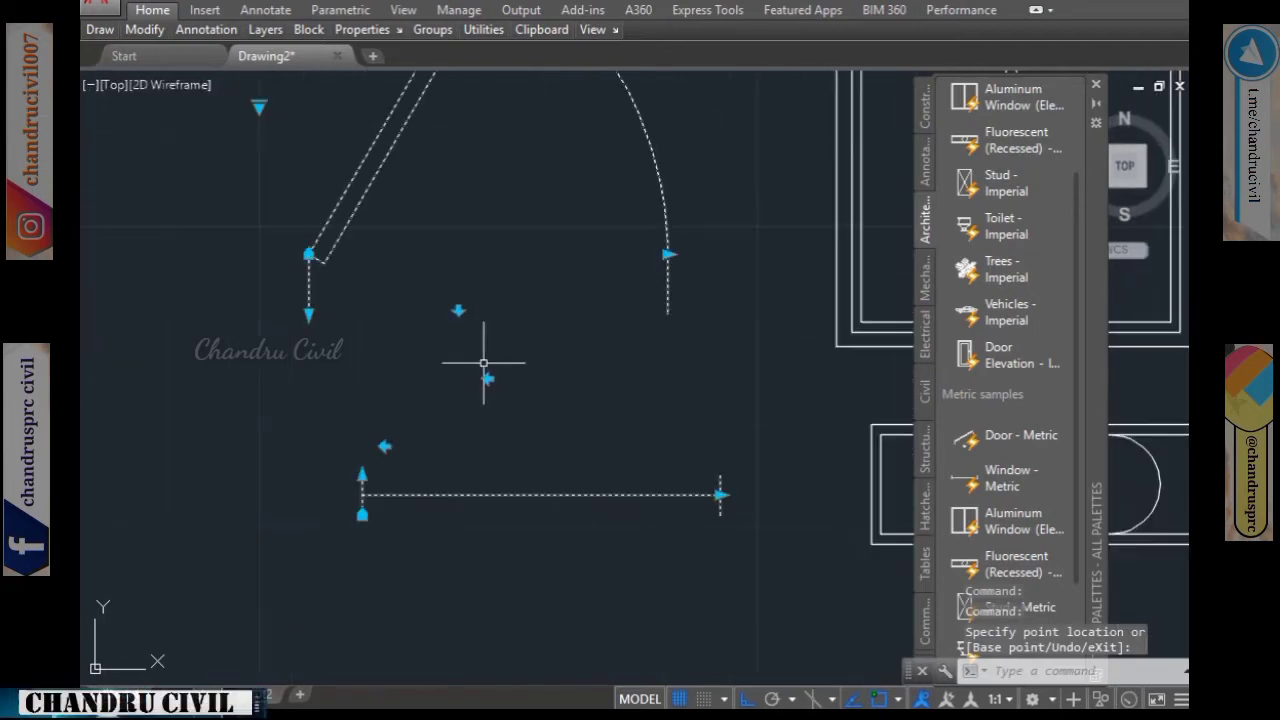
{"action": "scroll", "coordinate": [480, 363], "scroll_direction": "up", "scroll_amount": 1}
{"action": "key", "text": "Escape"}
{"action": "key", "text": "Escape"}
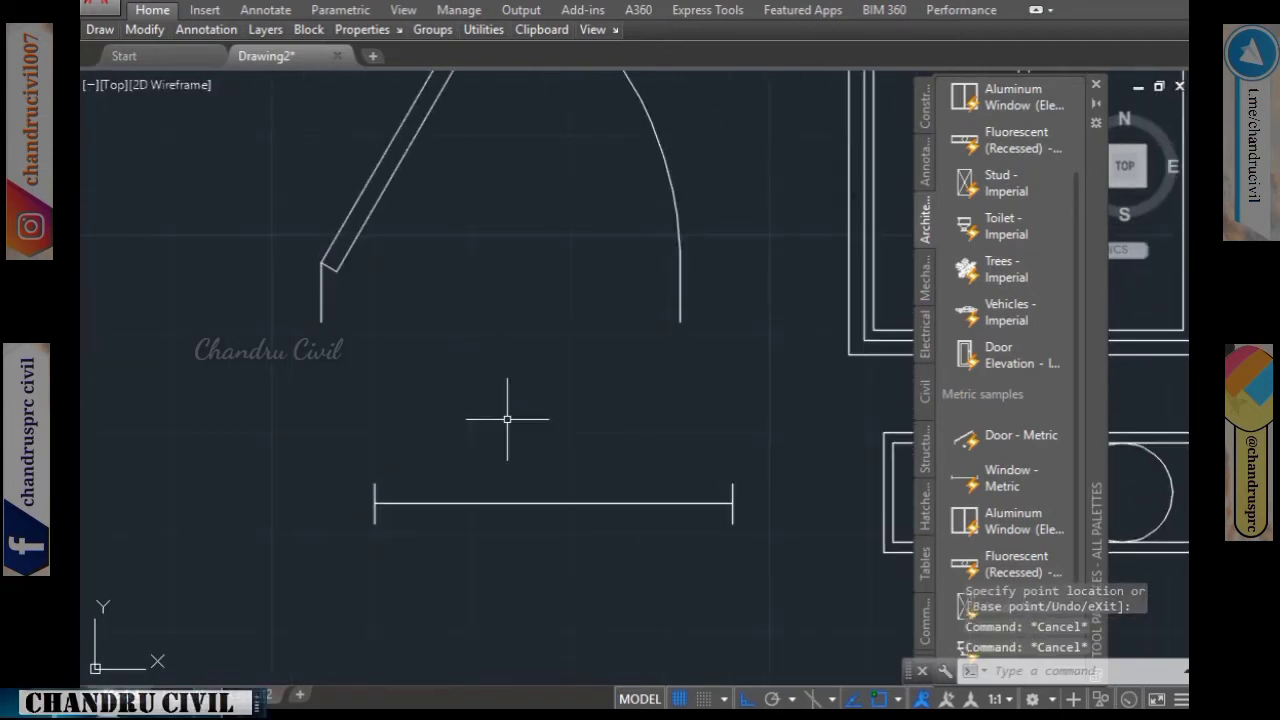
Flip the imperial door's swing so that the leaf opens downward across the window line.
{"action": "left_click", "coordinate": [681, 258]}
{"action": "left_click", "coordinate": [493, 316]}
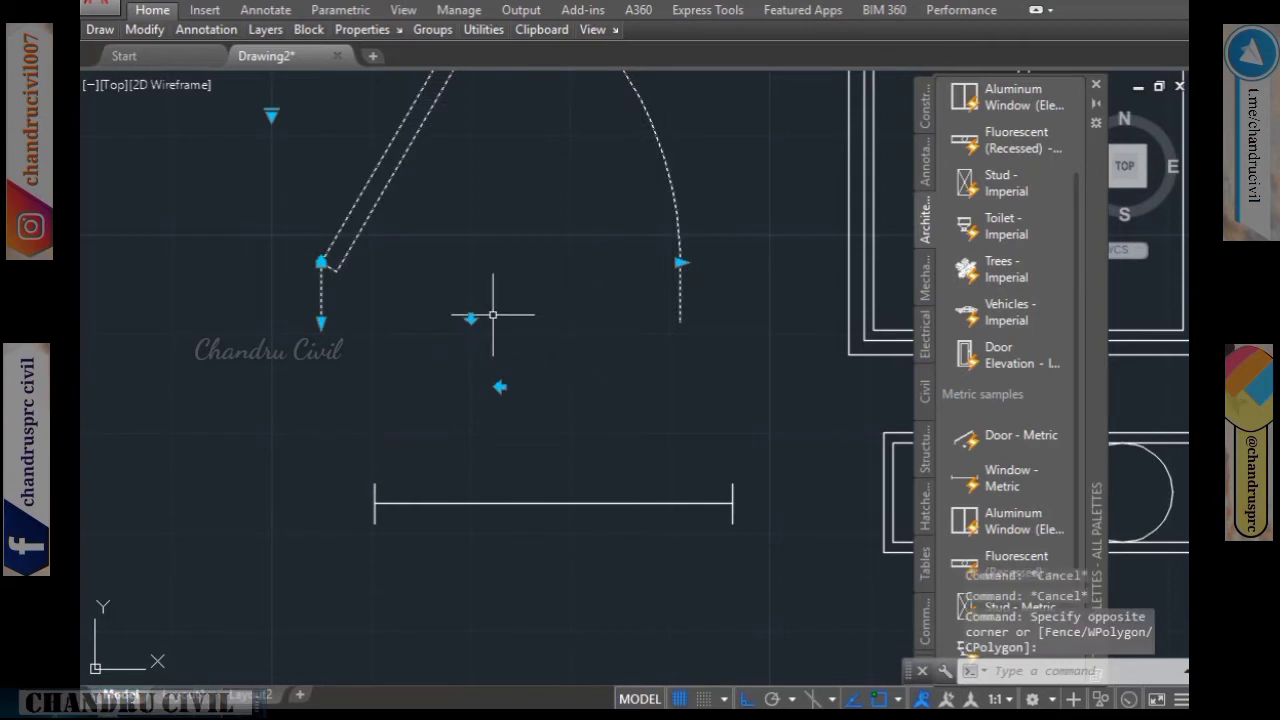
{"action": "left_click", "coordinate": [471, 317]}
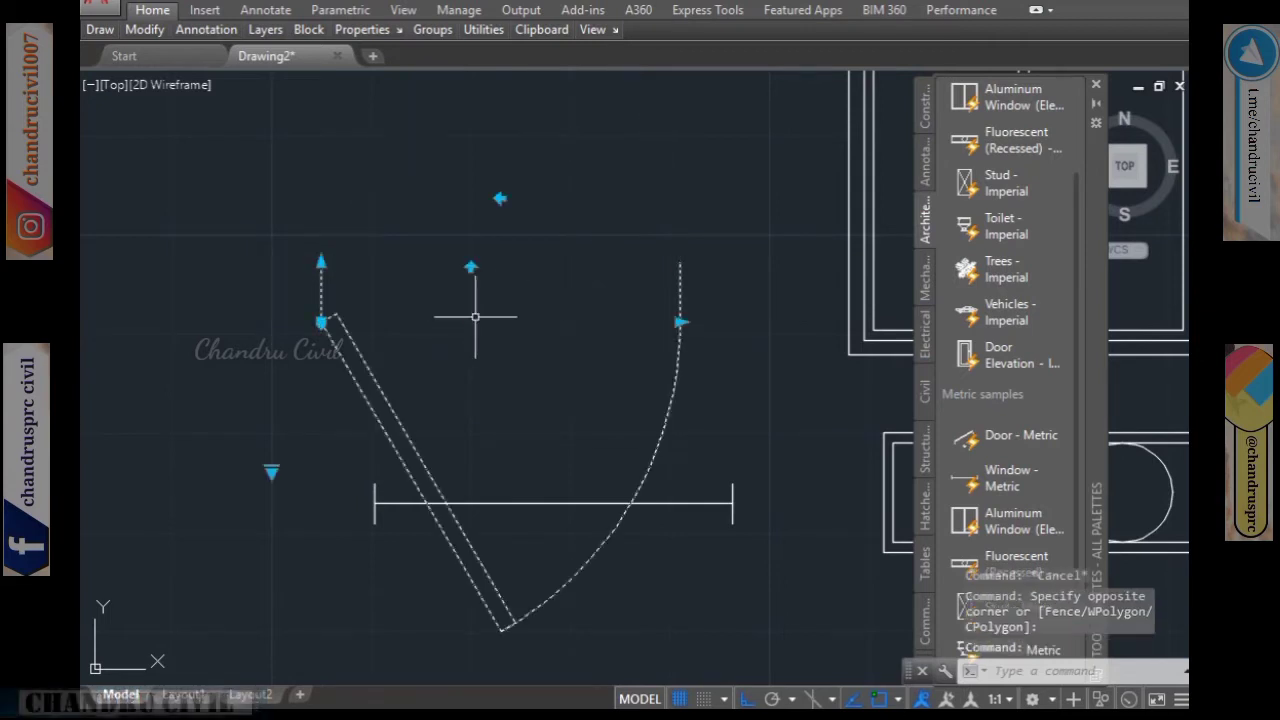
Flip the imperial door's hinge side back and forth, ending with the hinge on its original side.
{"action": "left_click", "coordinate": [501, 198]}
{"action": "left_click", "coordinate": [501, 198]}
{"action": "left_click", "coordinate": [501, 198]}
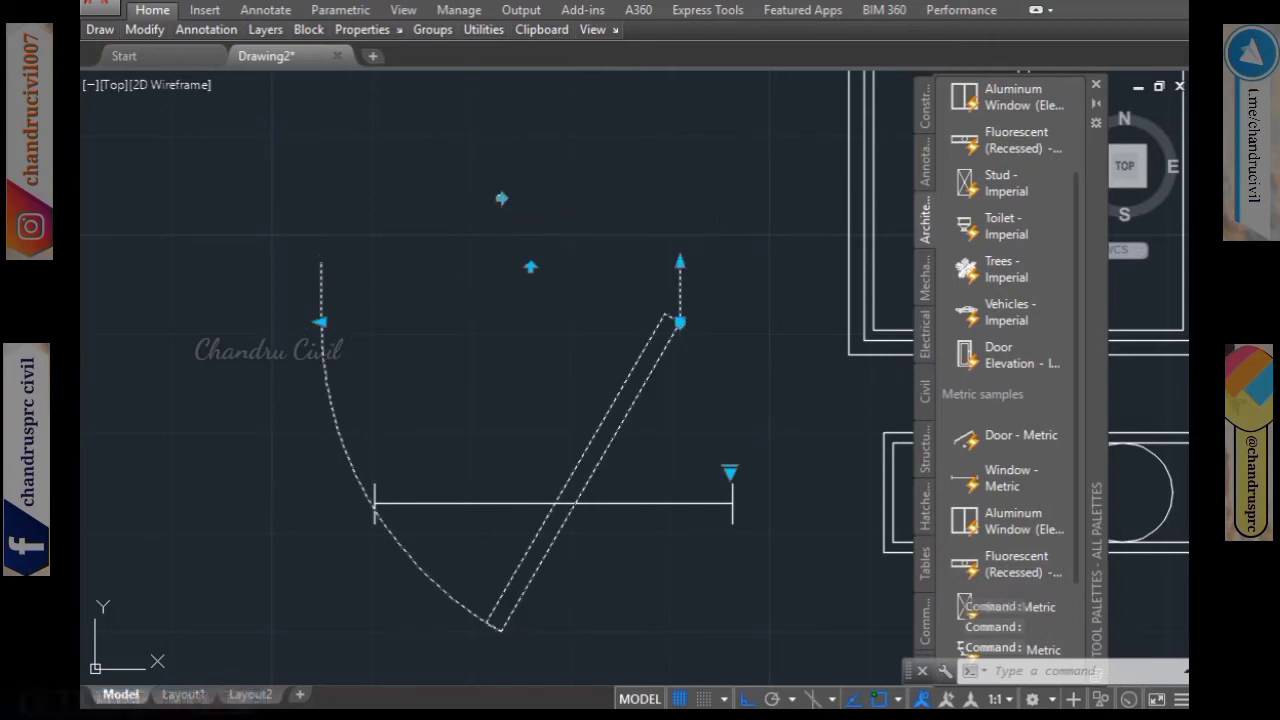
{"action": "left_click", "coordinate": [501, 198]}
Stretch the aluminum window elevation upward to a height of 4' and widen it toward the stud.
{"action": "scroll", "coordinate": [601, 233], "scroll_direction": "down", "scroll_amount": 4}
{"action": "middle_click_drag", "start_coordinate": [601, 233], "coordinate": [270, 224]}
{"action": "scroll", "coordinate": [290, 182], "scroll_direction": "up", "scroll_amount": 3}
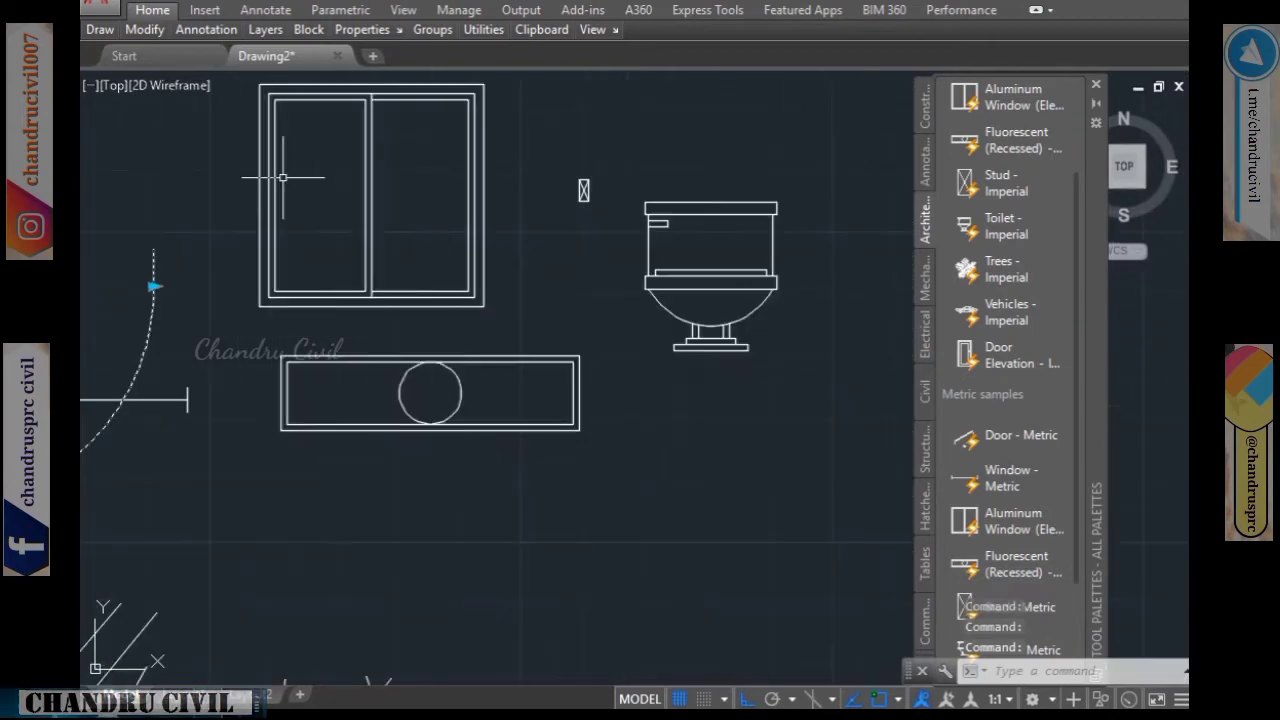
{"action": "middle_click_drag", "start_coordinate": [283, 177], "coordinate": [397, 290]}
{"action": "left_click", "coordinate": [405, 278]}
{"action": "left_click", "coordinate": [372, 421]}
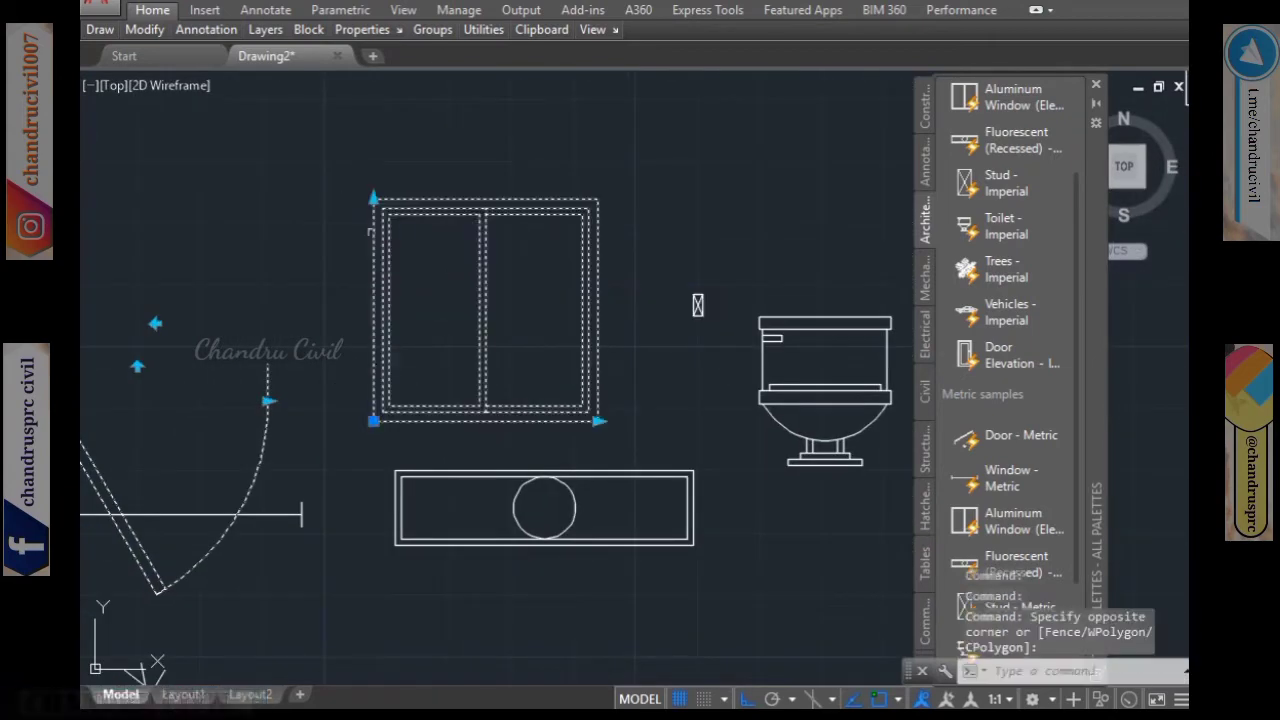
{"action": "left_click", "coordinate": [373, 198]}
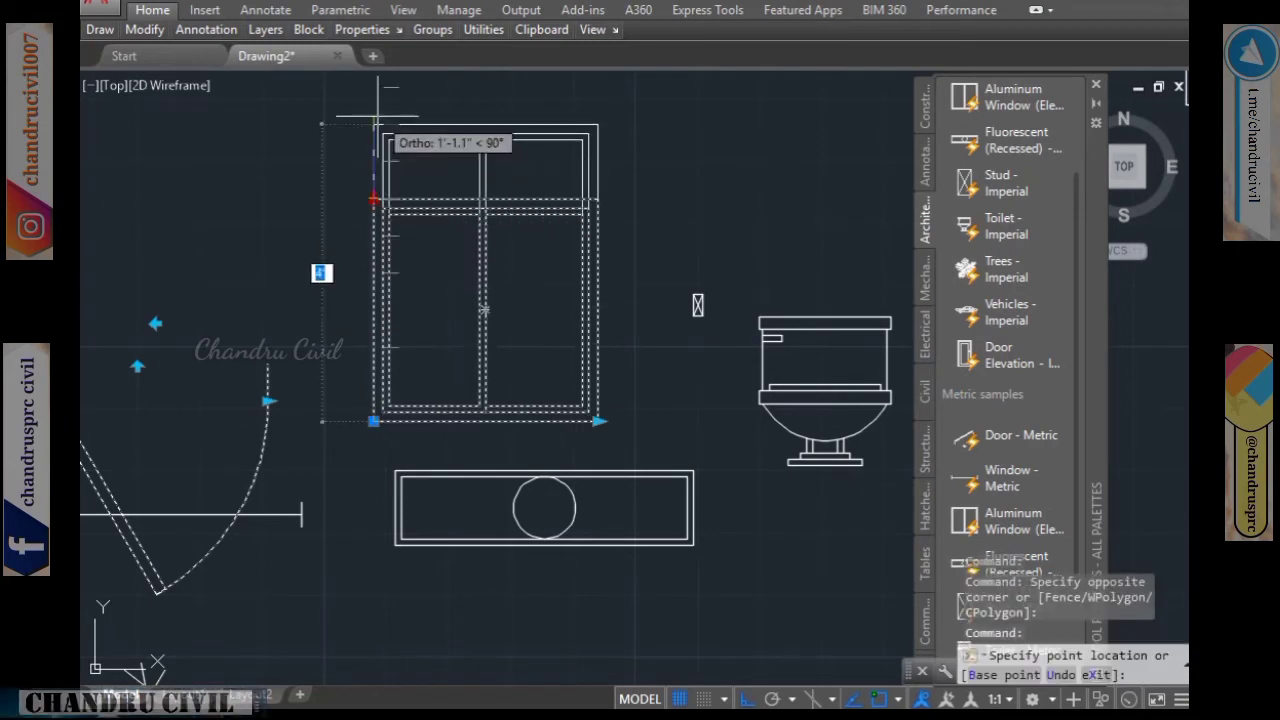
{"action": "left_click", "coordinate": [598, 421]}
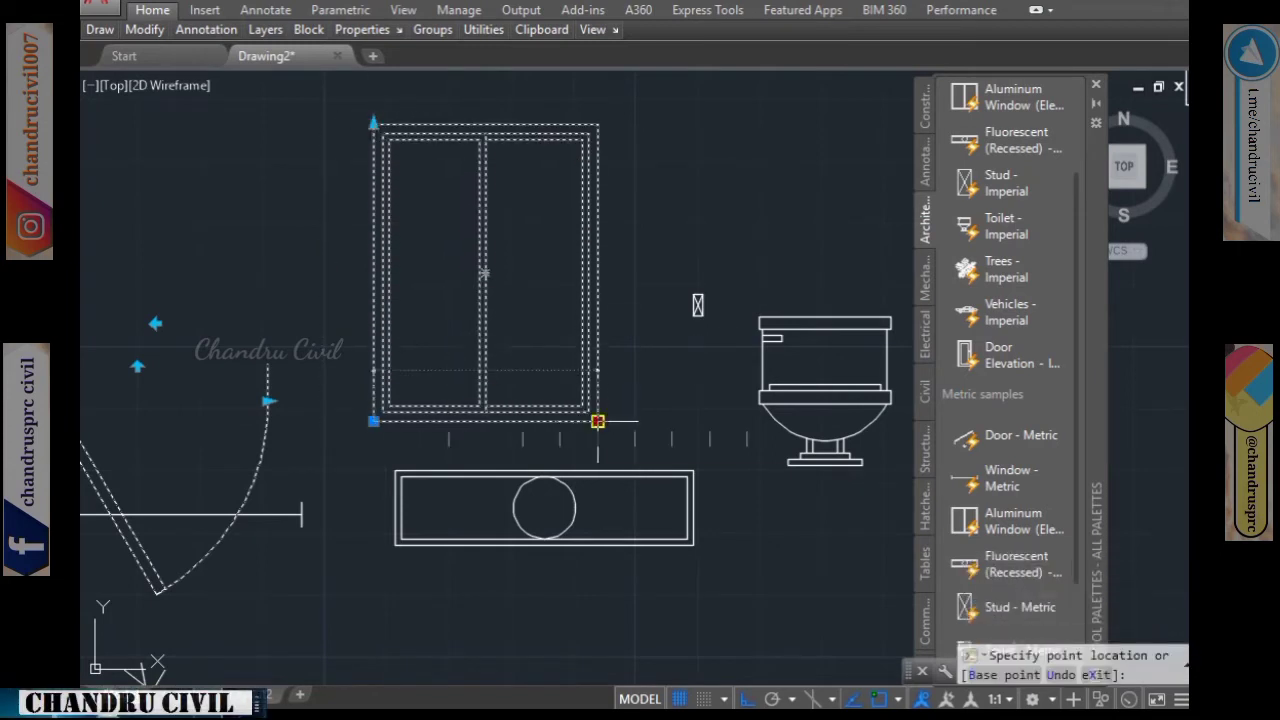
{"action": "left_click", "coordinate": [666, 421]}
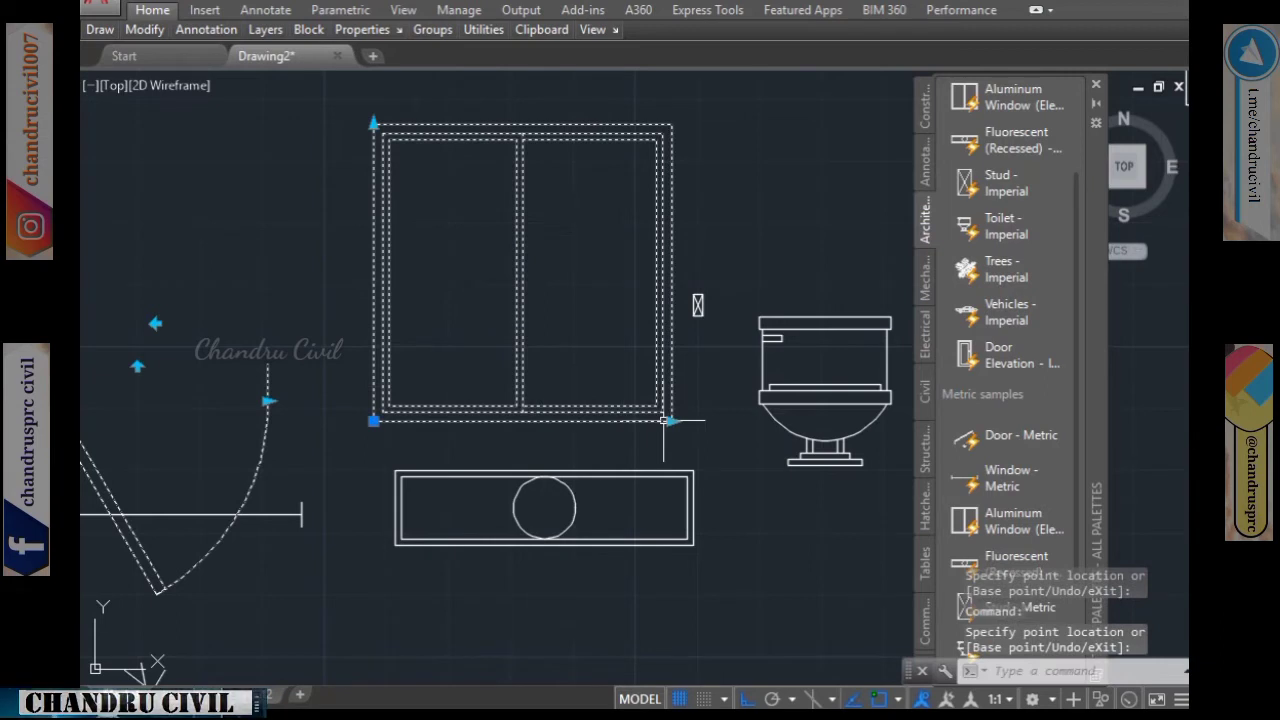
Set the imperial fluorescent fixture's width to 2'-0.0" and its height to 1'-0.0", then clear the selection.
{"action": "key", "text": "Escape"}
{"action": "middle_click_drag", "start_coordinate": [664, 420], "coordinate": [566, 284]}
{"action": "left_click", "coordinate": [497, 409]}
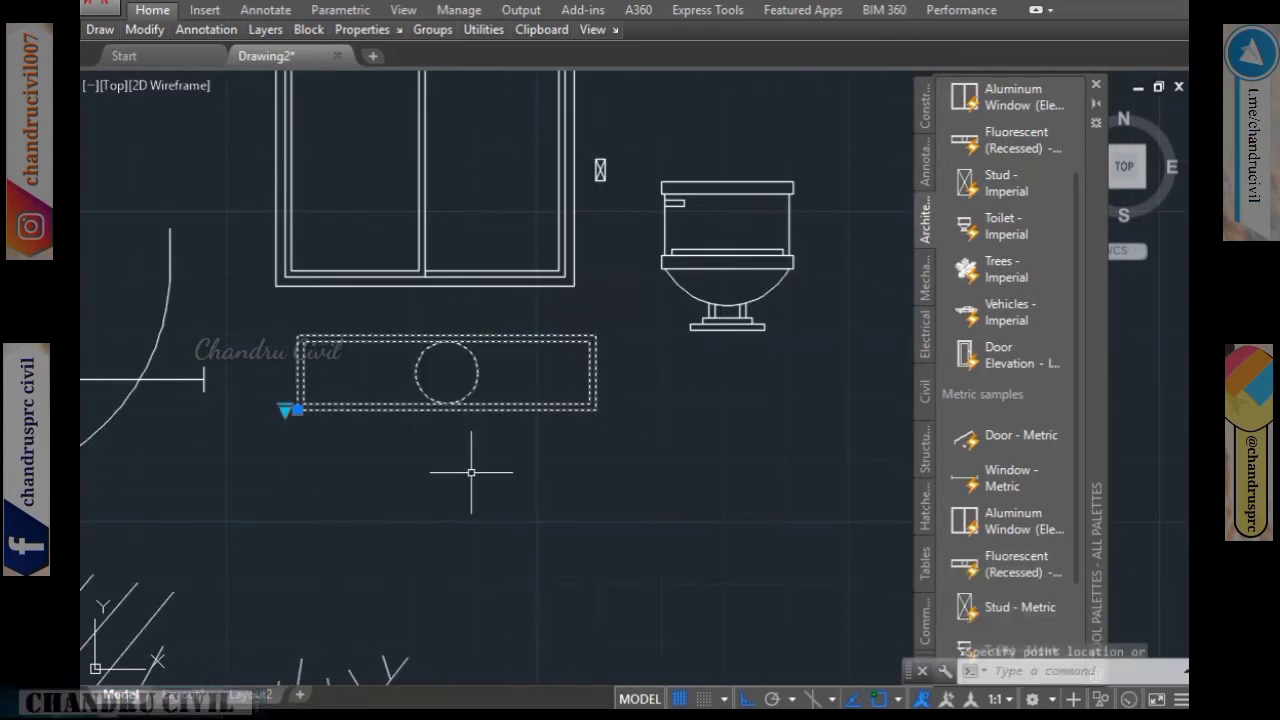
{"action": "left_click", "coordinate": [286, 408]}
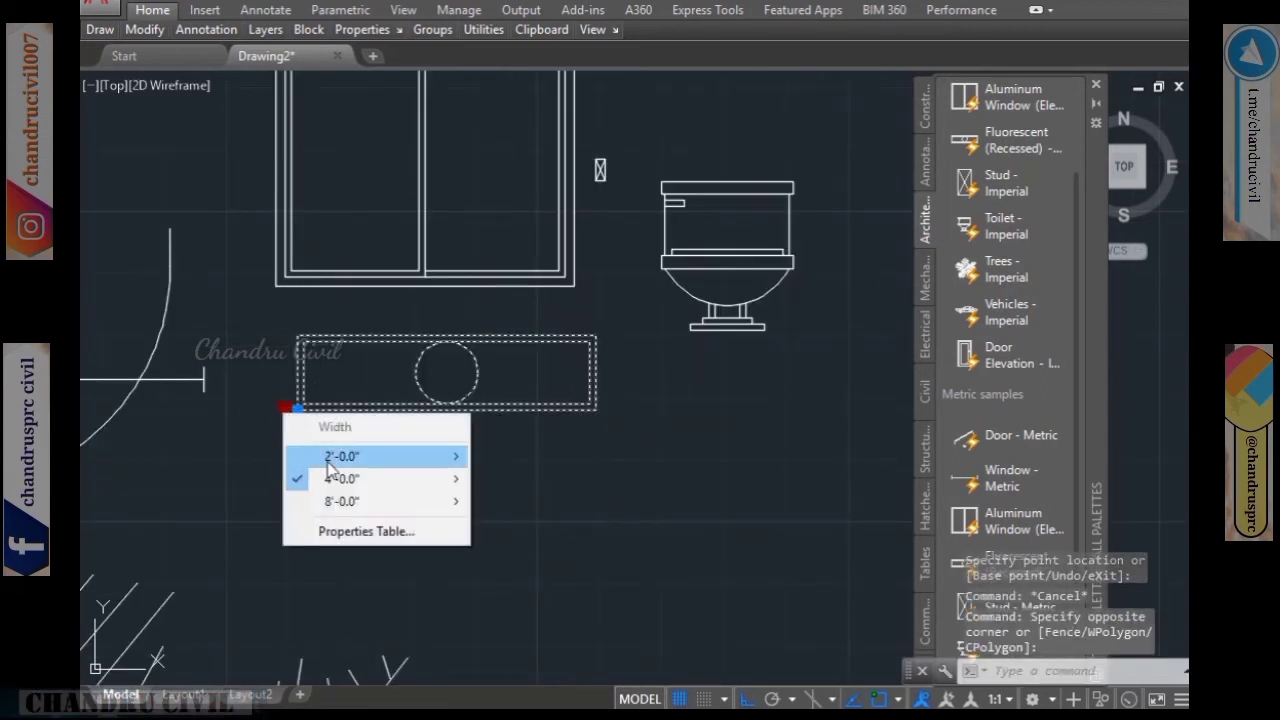
{"action": "mouse_move", "coordinate": [330, 468]}
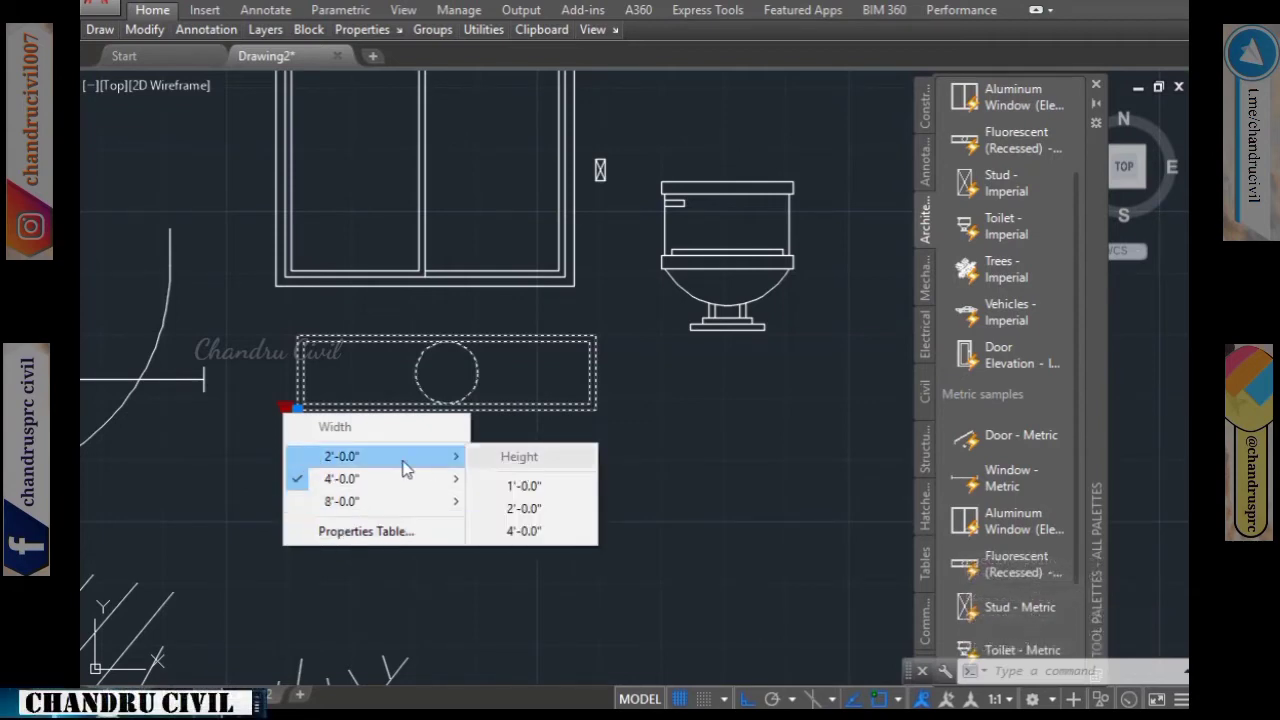
{"action": "left_click", "coordinate": [523, 485]}
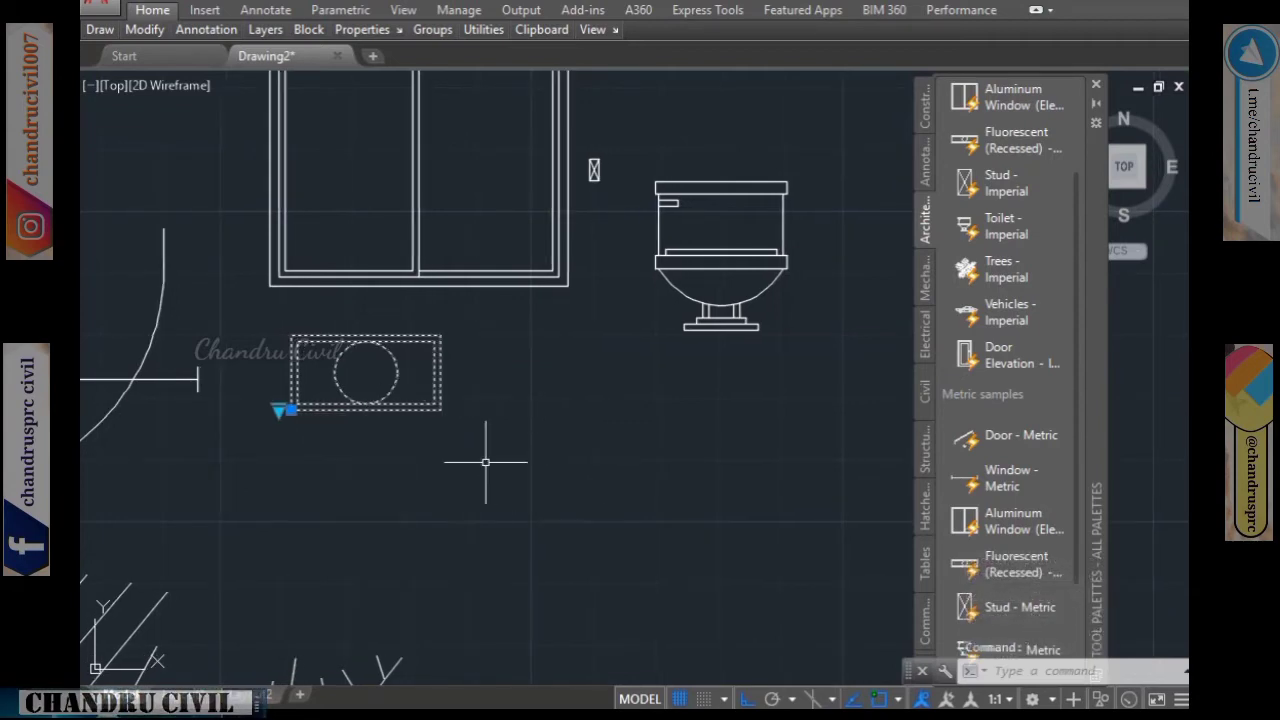
{"action": "key", "text": "Escape"}
{"action": "key", "text": "Escape"}
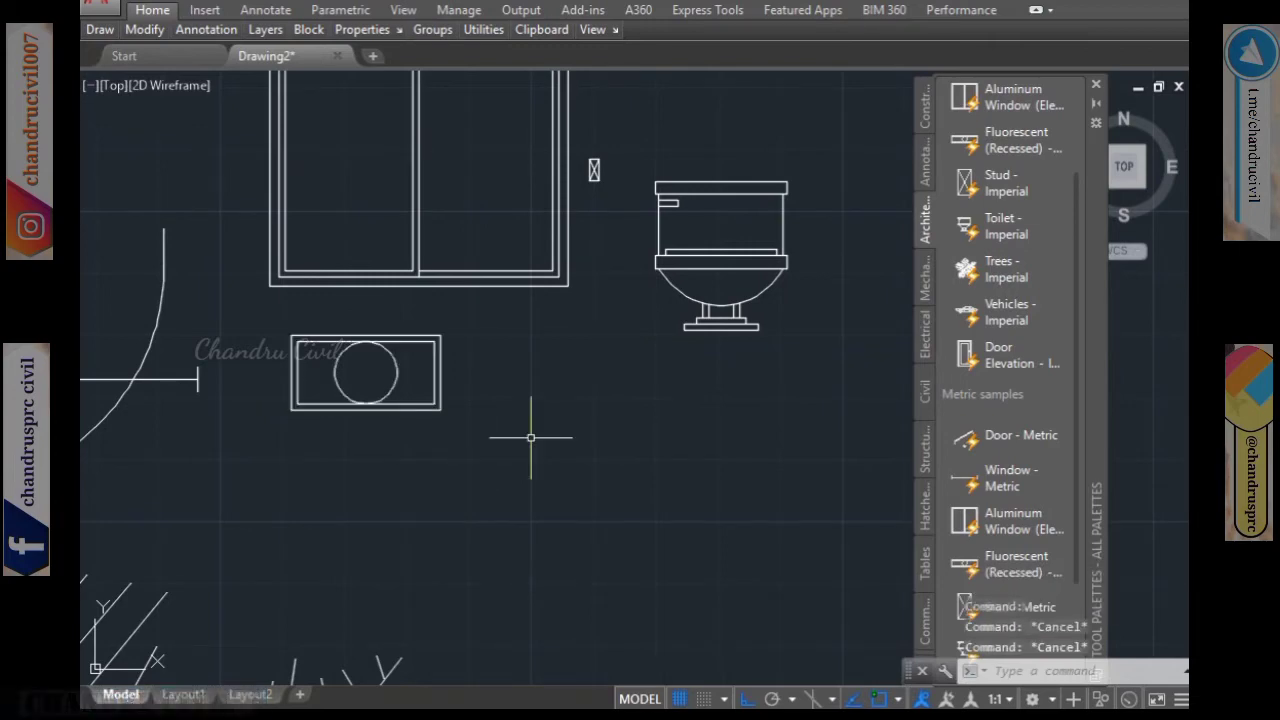
Switch the imperial toilet block to its Elongated (Plan) view and then to Elongated (Side).
{"action": "scroll", "coordinate": [451, 491], "scroll_direction": "down", "scroll_amount": 3}
{"action": "scroll", "coordinate": [600, 400], "scroll_direction": "up", "scroll_amount": 3}
{"action": "scroll", "coordinate": [650, 390], "scroll_direction": "down", "scroll_amount": 4}
{"action": "left_click", "coordinate": [676, 380]}
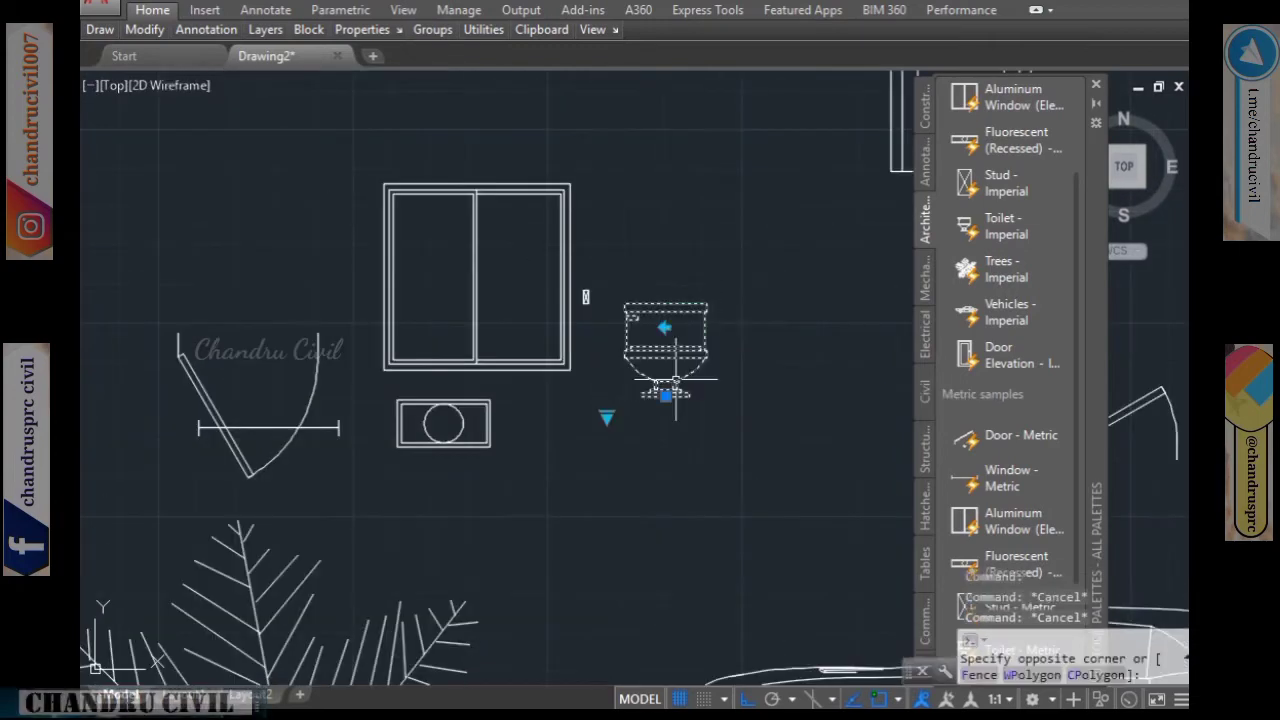
{"action": "left_click", "coordinate": [665, 388]}
{"action": "scroll", "coordinate": [676, 375], "scroll_direction": "up", "scroll_amount": 2}
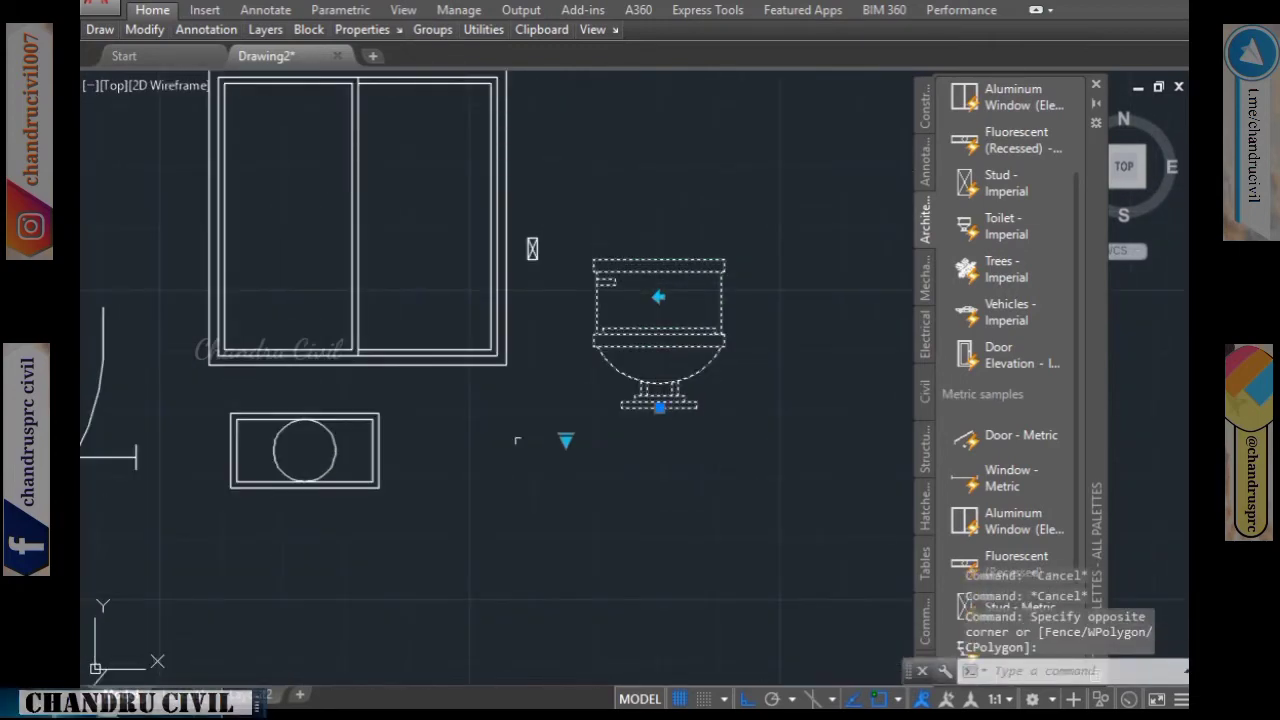
{"action": "left_click", "coordinate": [566, 439]}
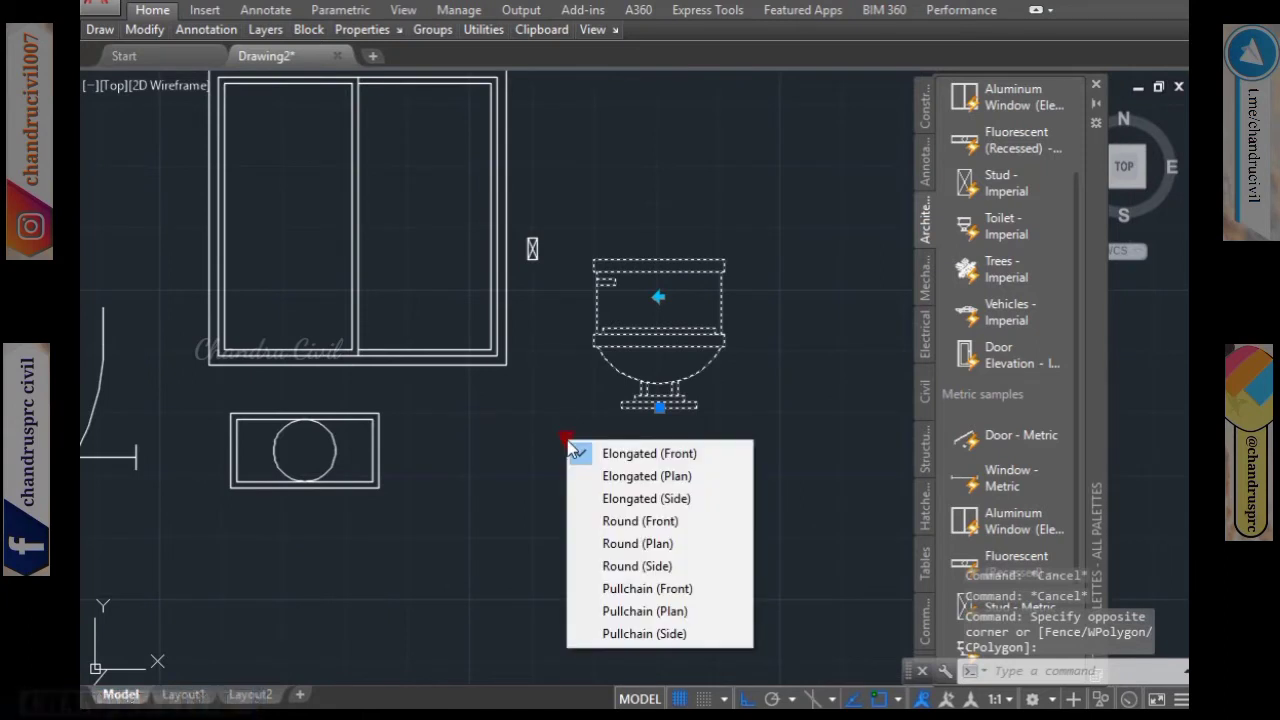
{"action": "left_click", "coordinate": [688, 476]}
{"action": "middle_click_drag", "start_coordinate": [688, 476], "coordinate": [690, 351]}
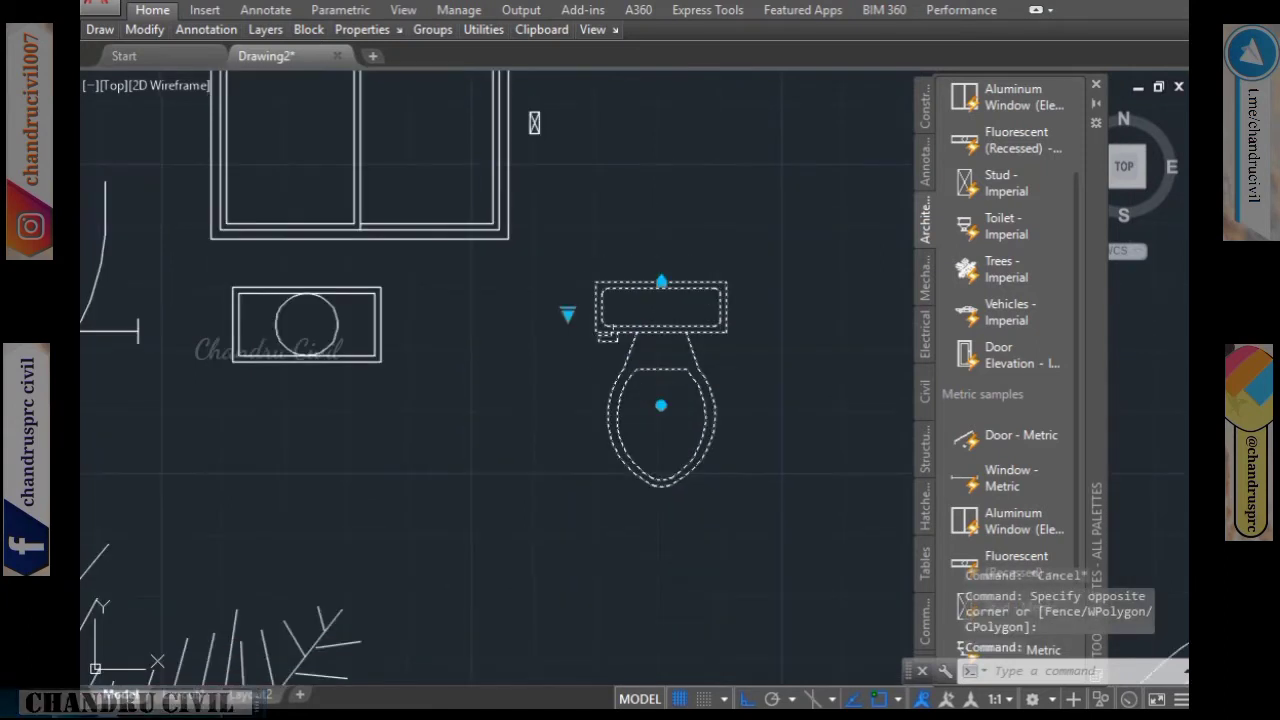
{"action": "left_click", "coordinate": [567, 313]}
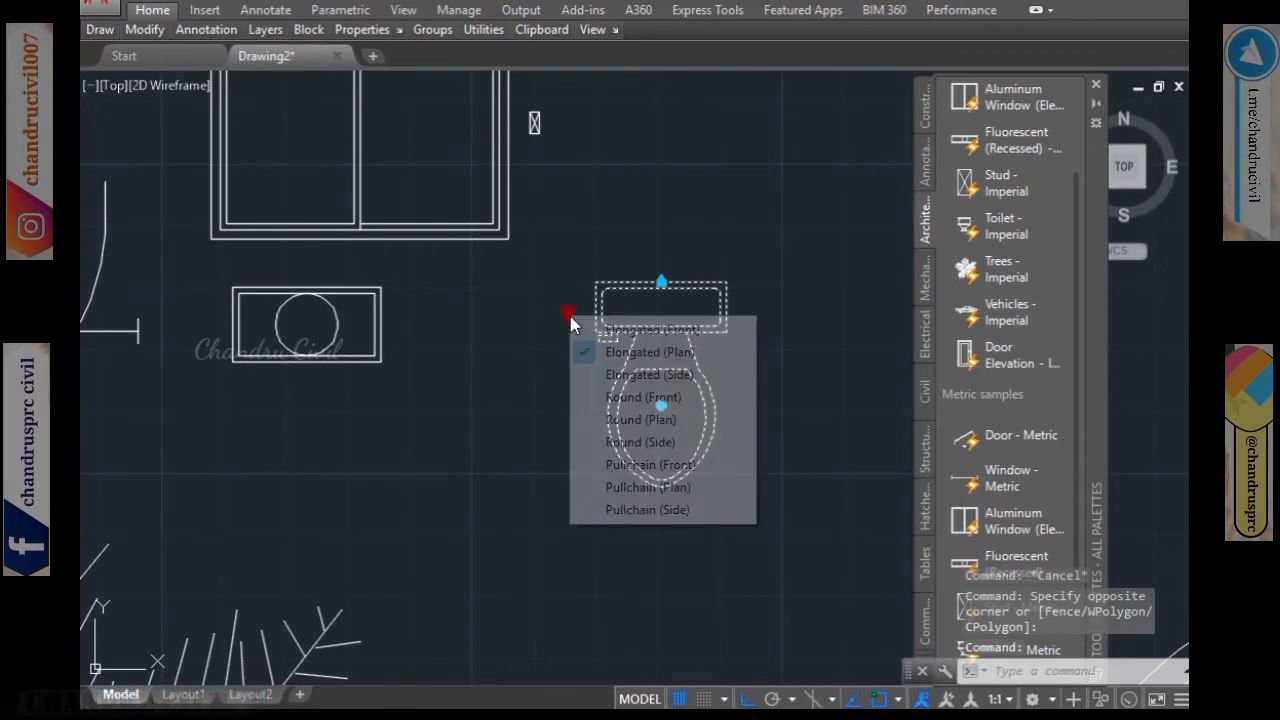
{"action": "left_click", "coordinate": [595, 376]}
{"action": "middle_click_drag", "start_coordinate": [633, 312], "coordinate": [587, 390]}
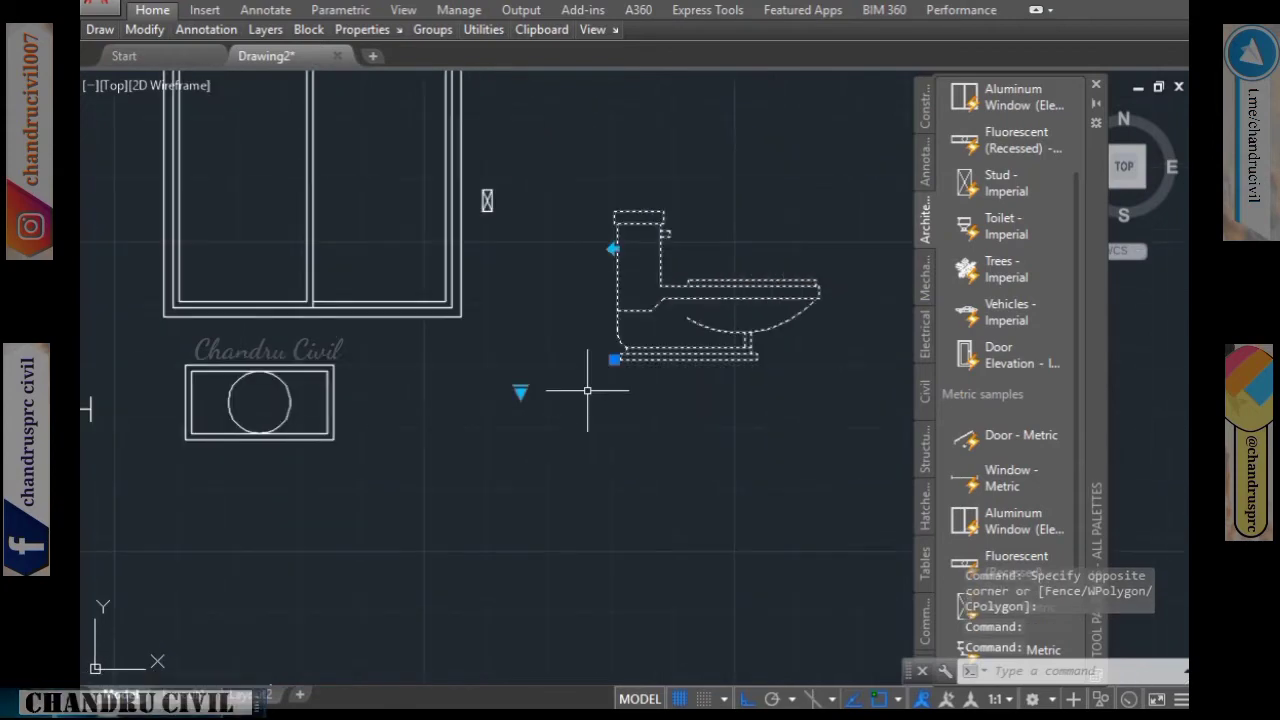
Cycle the toilet block through its Round (Front), Round (Plan) and Round (Side) views.
{"action": "left_click", "coordinate": [520, 392]}
{"action": "left_click", "coordinate": [571, 469]}
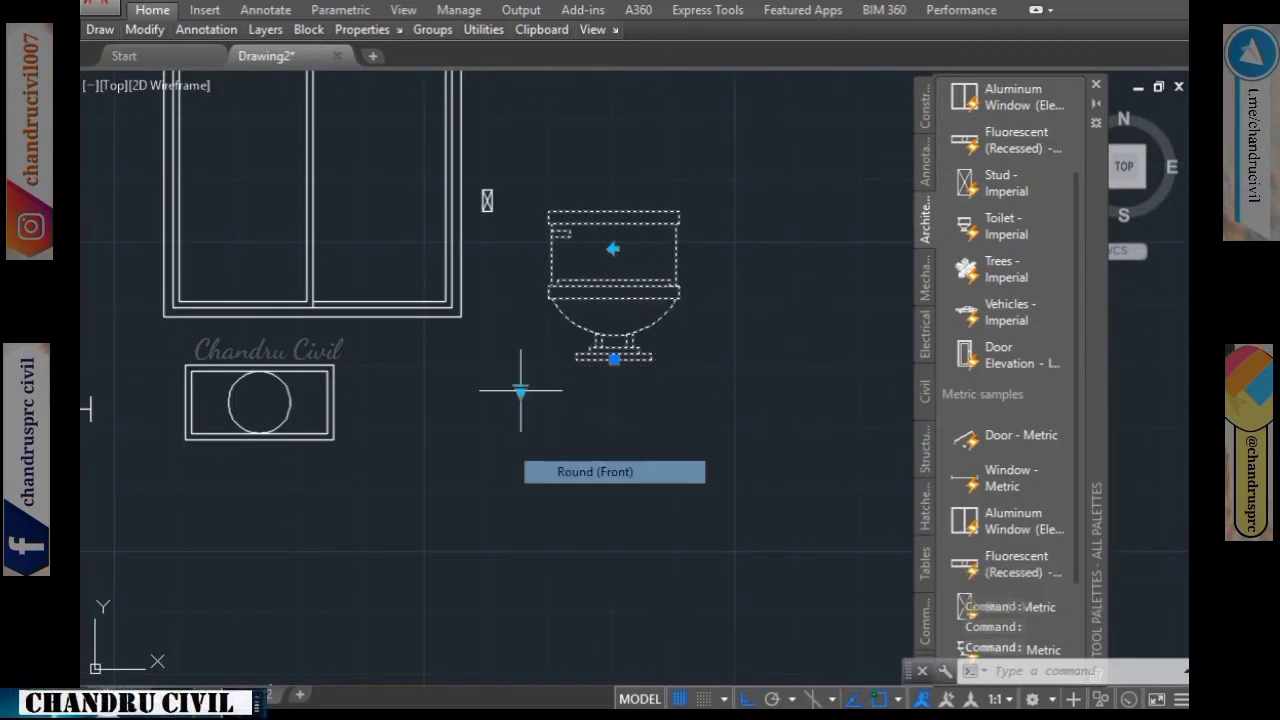
{"action": "left_click", "coordinate": [520, 392]}
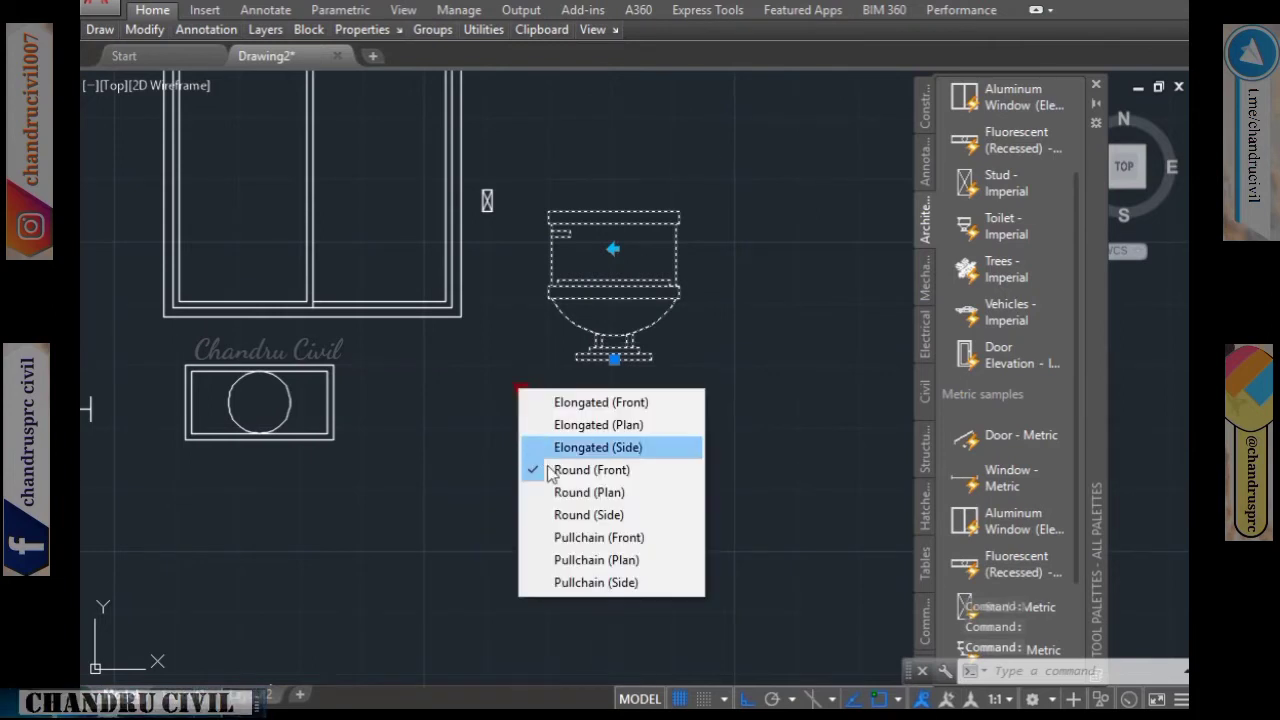
{"action": "left_click", "coordinate": [560, 491]}
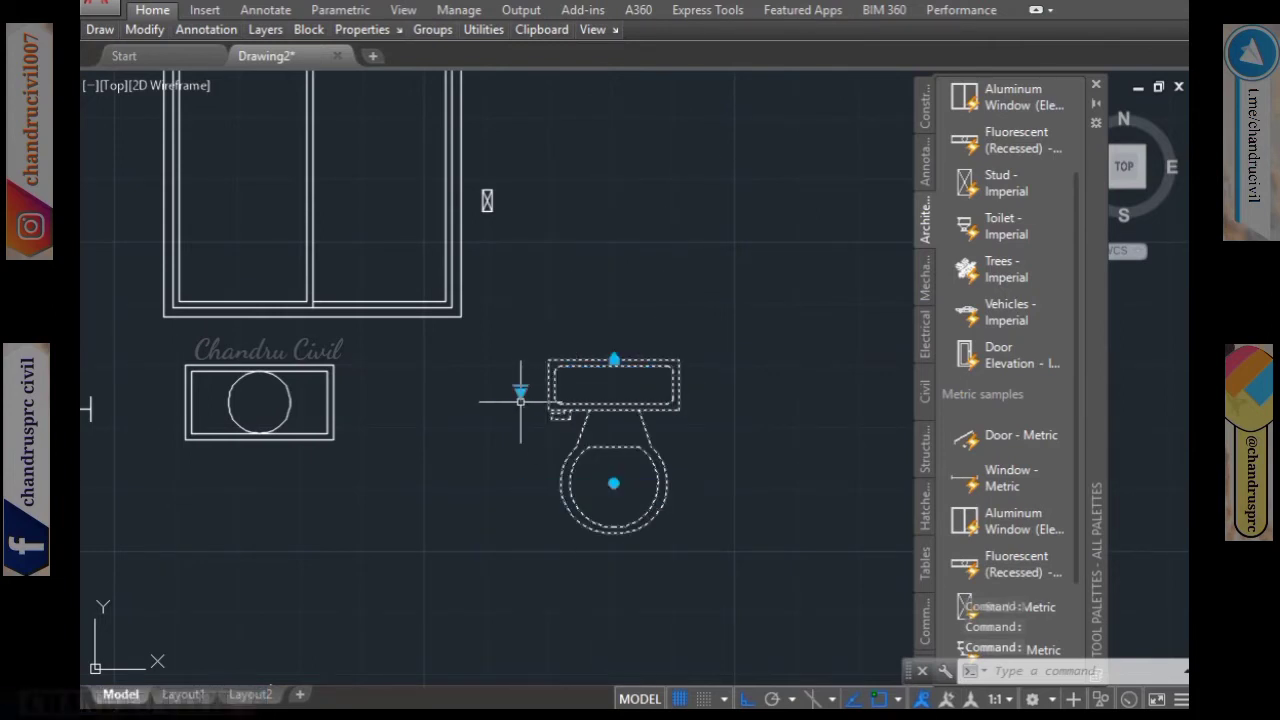
{"action": "left_click", "coordinate": [520, 392]}
{"action": "left_click", "coordinate": [555, 521]}
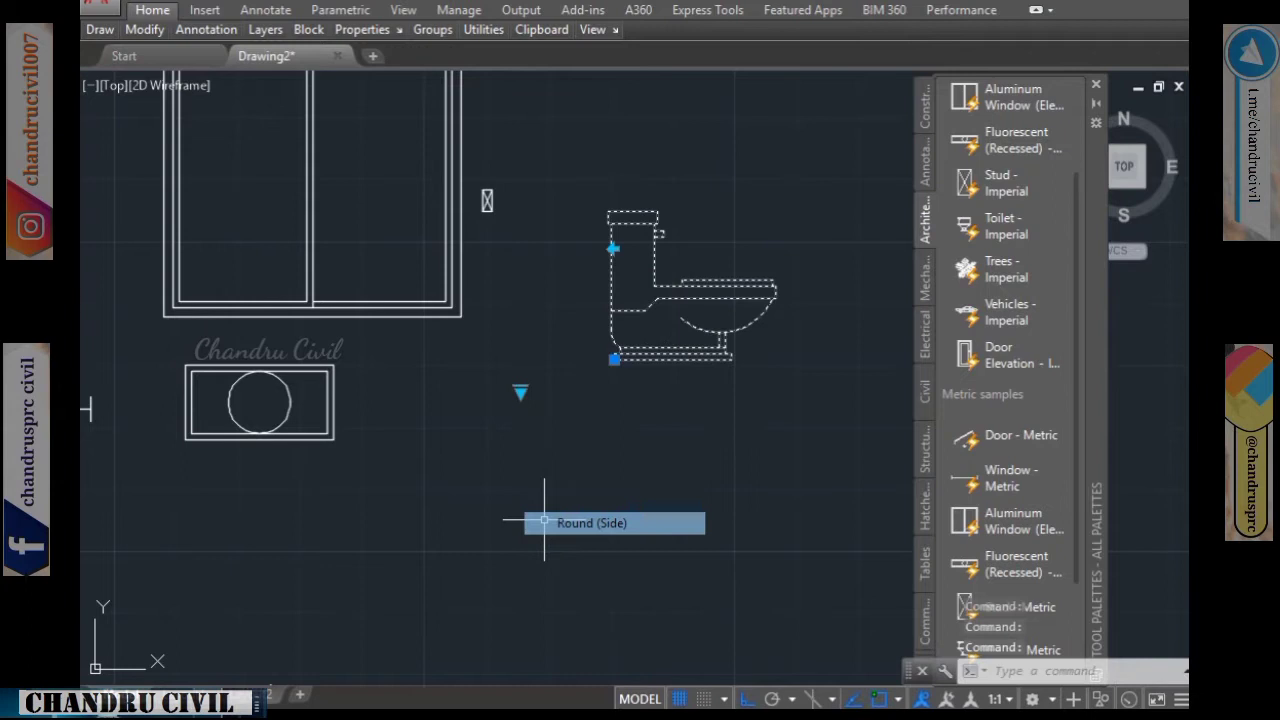
Switch the toilet block to its Pullchain (Front) view and then to Pullchain (Plan).
{"action": "left_click", "coordinate": [520, 392]}
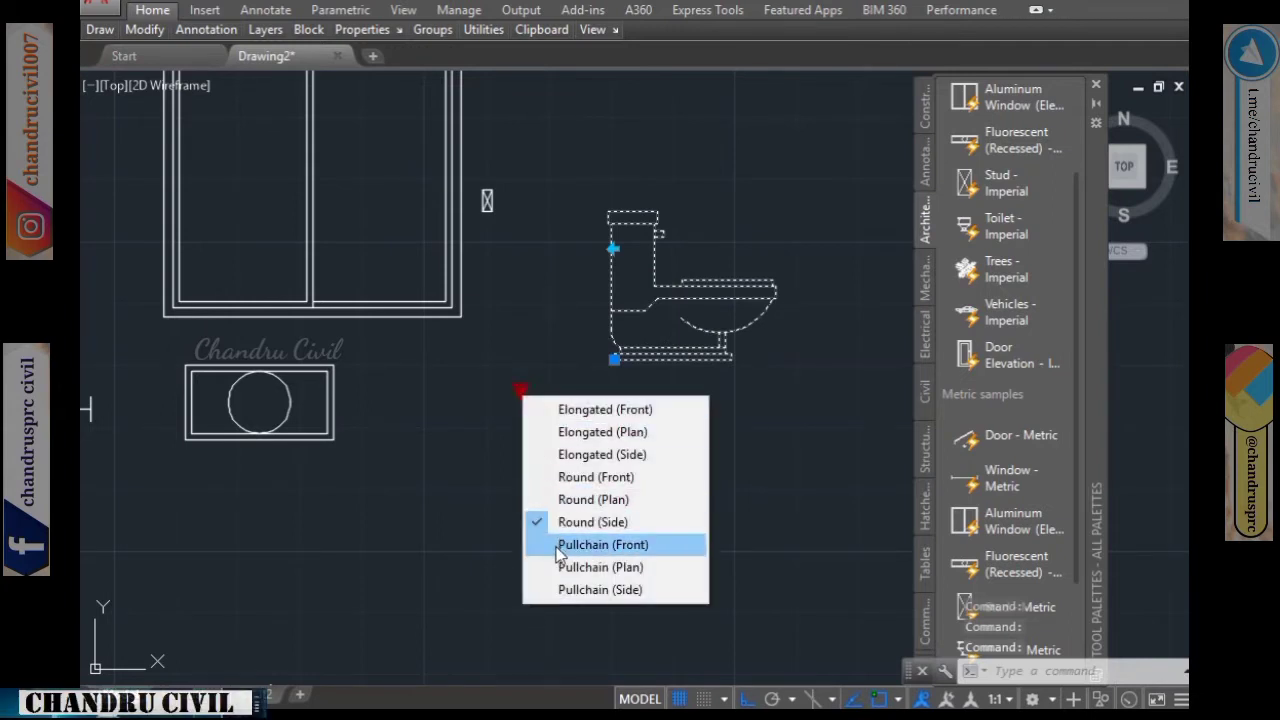
{"action": "left_click", "coordinate": [558, 550]}
{"action": "middle_click_drag", "start_coordinate": [617, 120], "coordinate": [617, 320]}
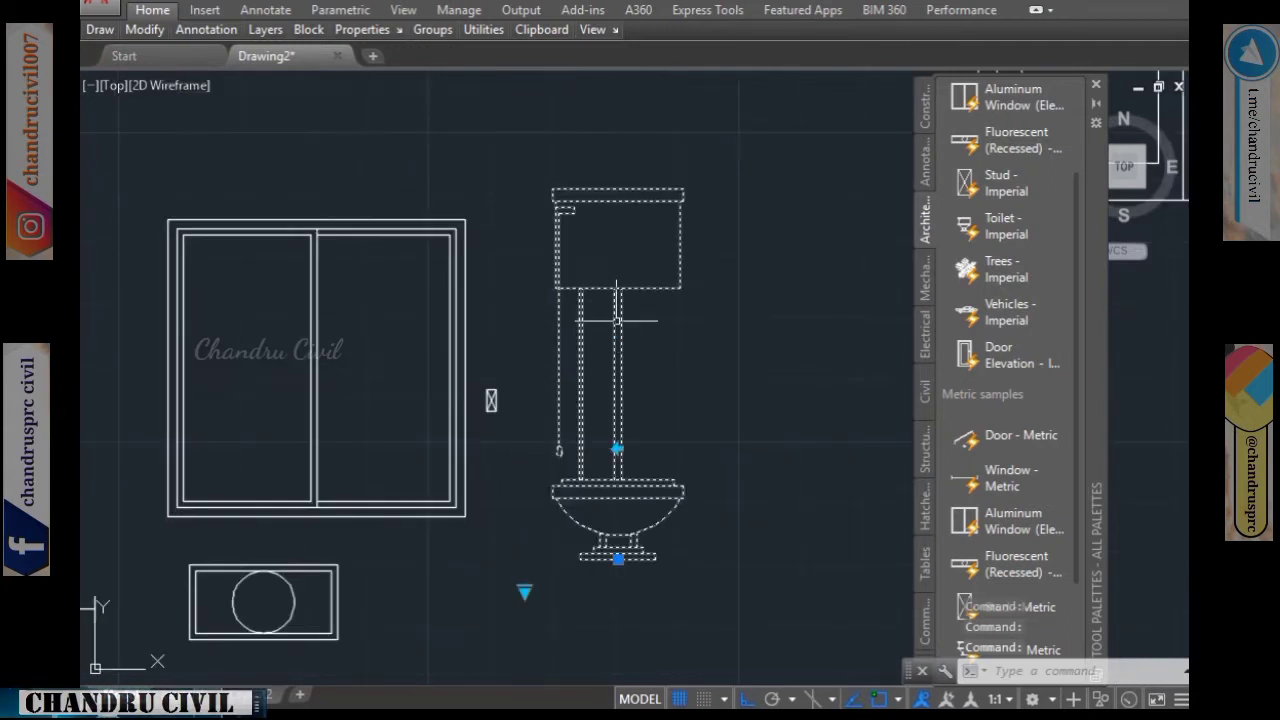
{"action": "left_click", "coordinate": [525, 593]}
{"action": "left_click", "coordinate": [610, 560]}
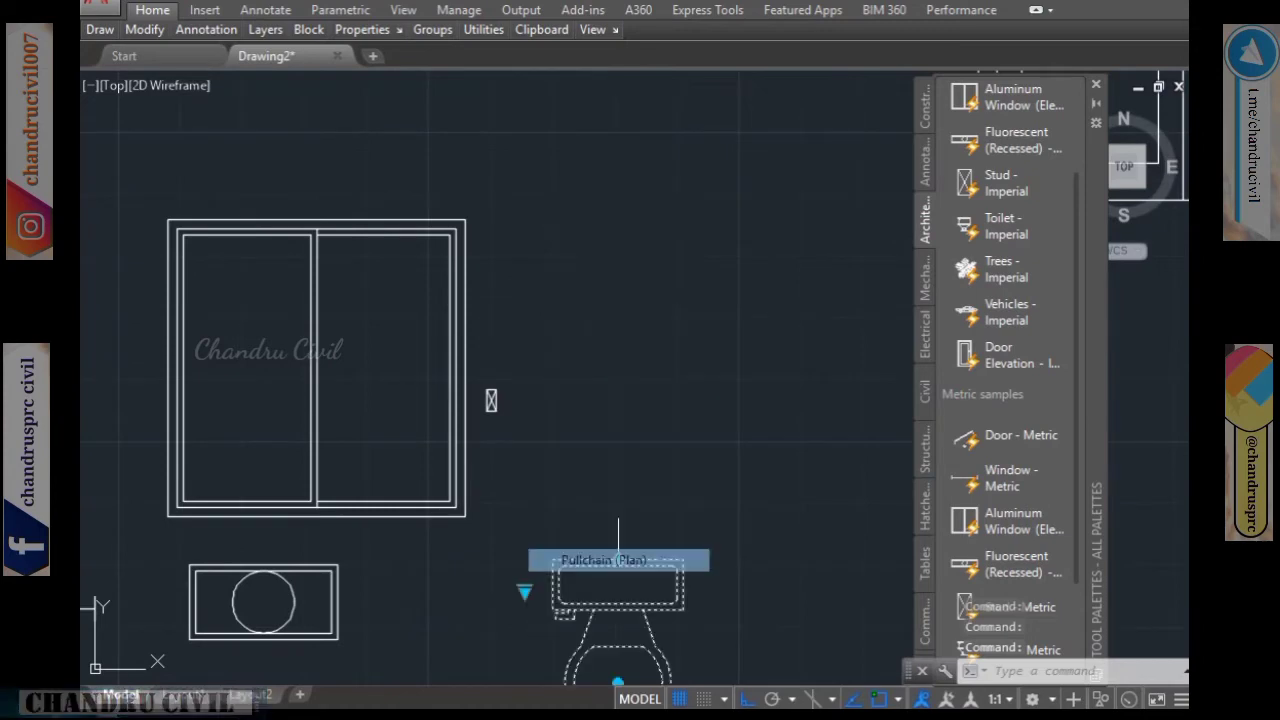
{"action": "middle_click_drag", "start_coordinate": [704, 536], "coordinate": [691, 209]}
Set the toilet block to the Pullchain (Side) view and clear the selection.
{"action": "left_click", "coordinate": [511, 265]}
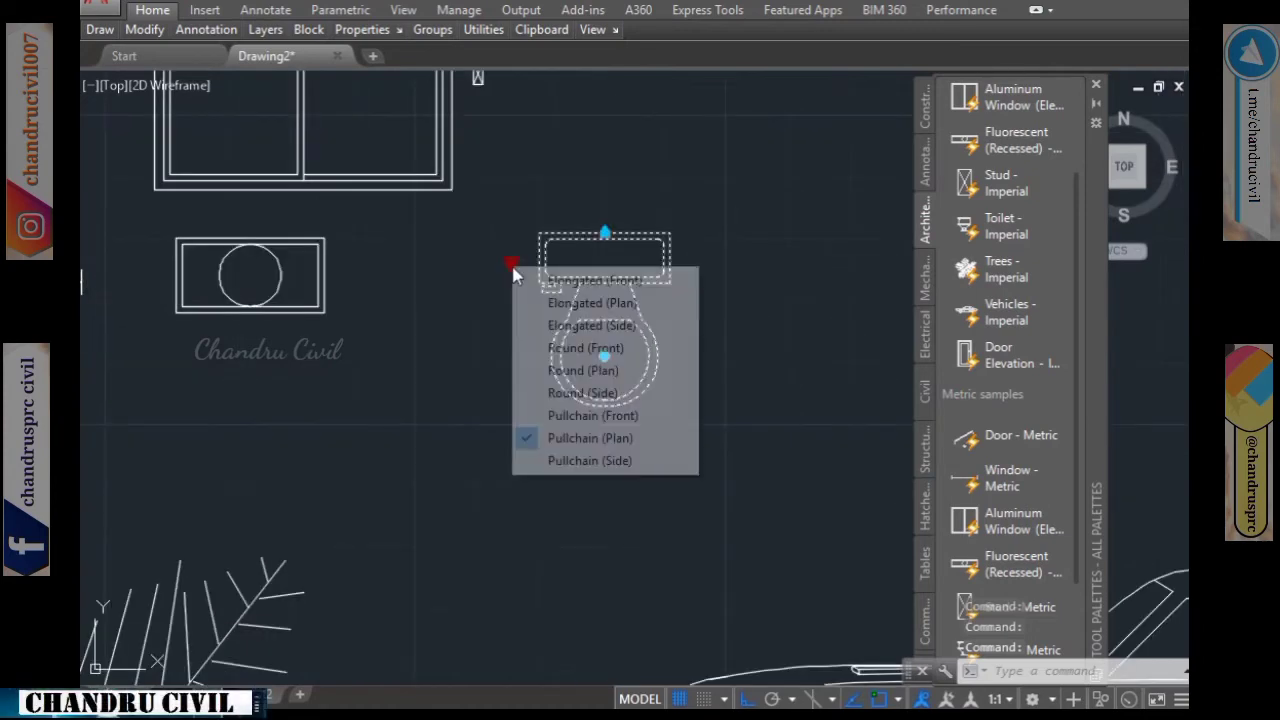
{"action": "left_click", "coordinate": [549, 466]}
{"action": "scroll", "coordinate": [671, 363], "scroll_direction": "down", "scroll_amount": 3}
{"action": "middle_click_drag", "start_coordinate": [671, 363], "coordinate": [674, 434]}
{"action": "left_click", "coordinate": [676, 425]}
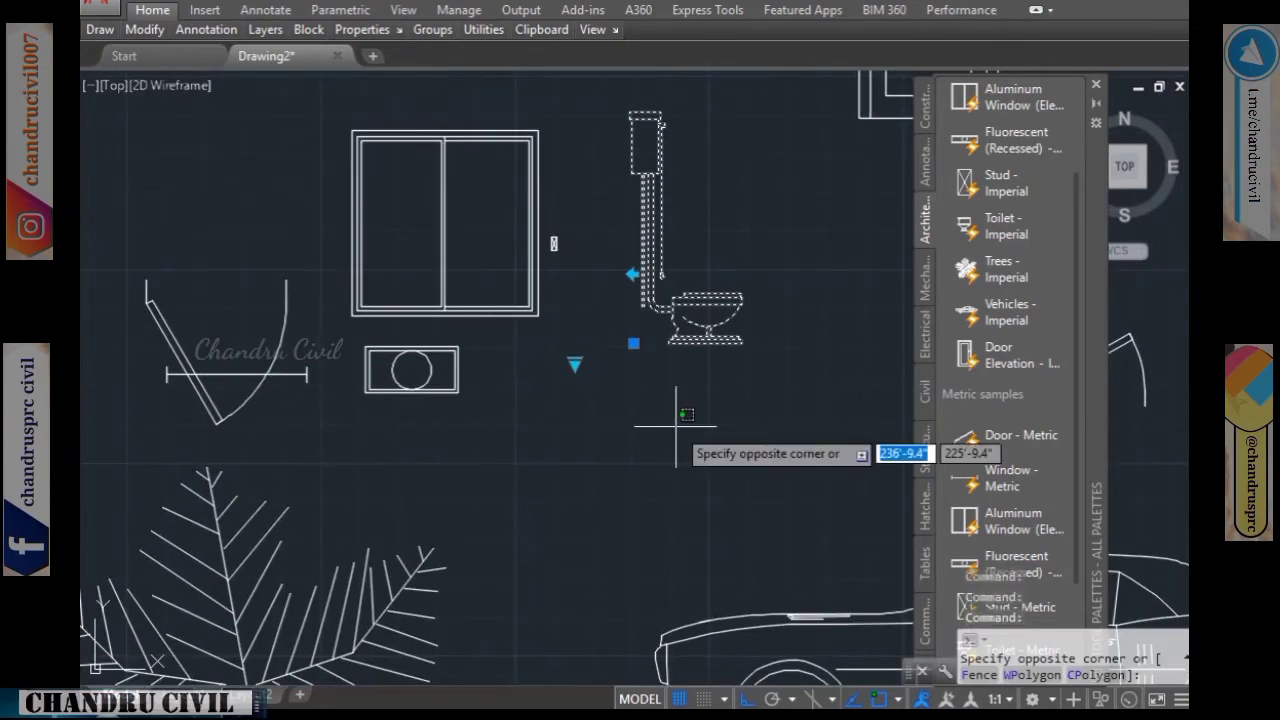
{"action": "key", "text": "Escape"}
{"action": "key", "text": "Escape"}
{"action": "key", "text": "Escape"}
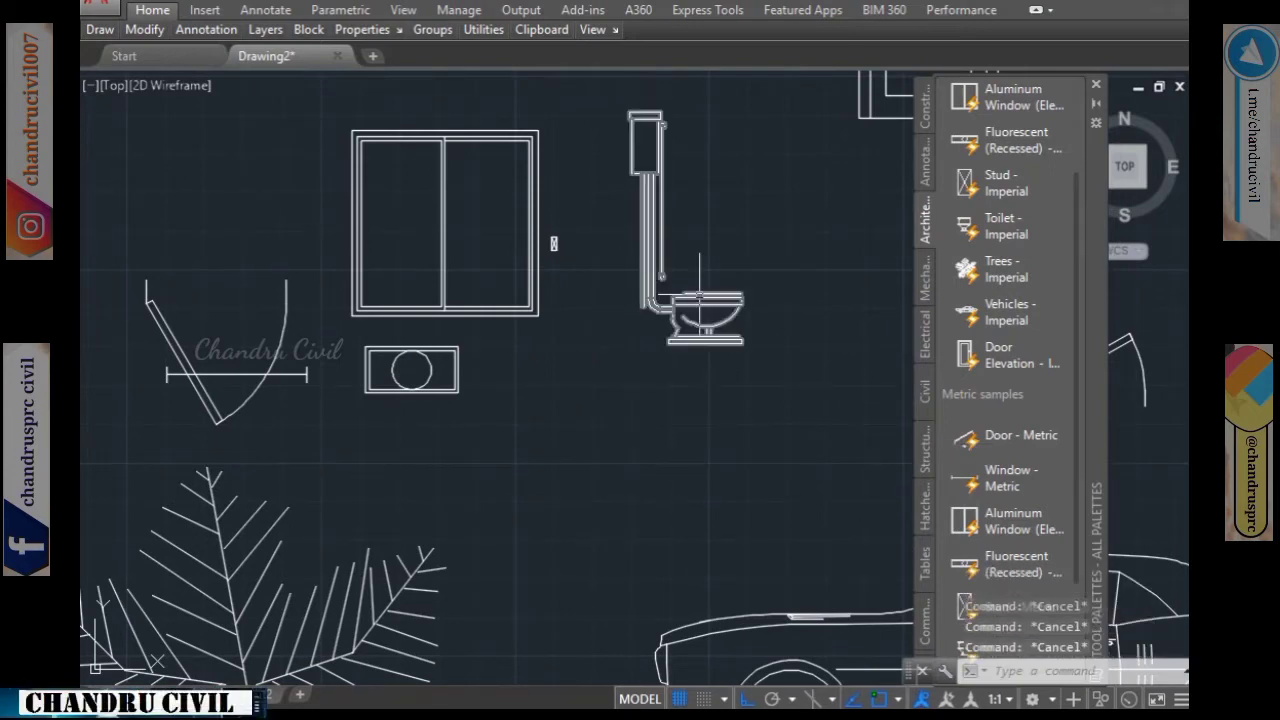
Move the imperial palm tree block by its base grip to the left, into open space away from the door.
{"action": "scroll", "coordinate": [706, 250], "scroll_direction": "down", "scroll_amount": 3}
{"action": "middle_click_drag", "start_coordinate": [706, 250], "coordinate": [809, 124]}
{"action": "left_click", "coordinate": [564, 333]}
{"action": "middle_click_drag", "start_coordinate": [564, 333], "coordinate": [614, 248]}
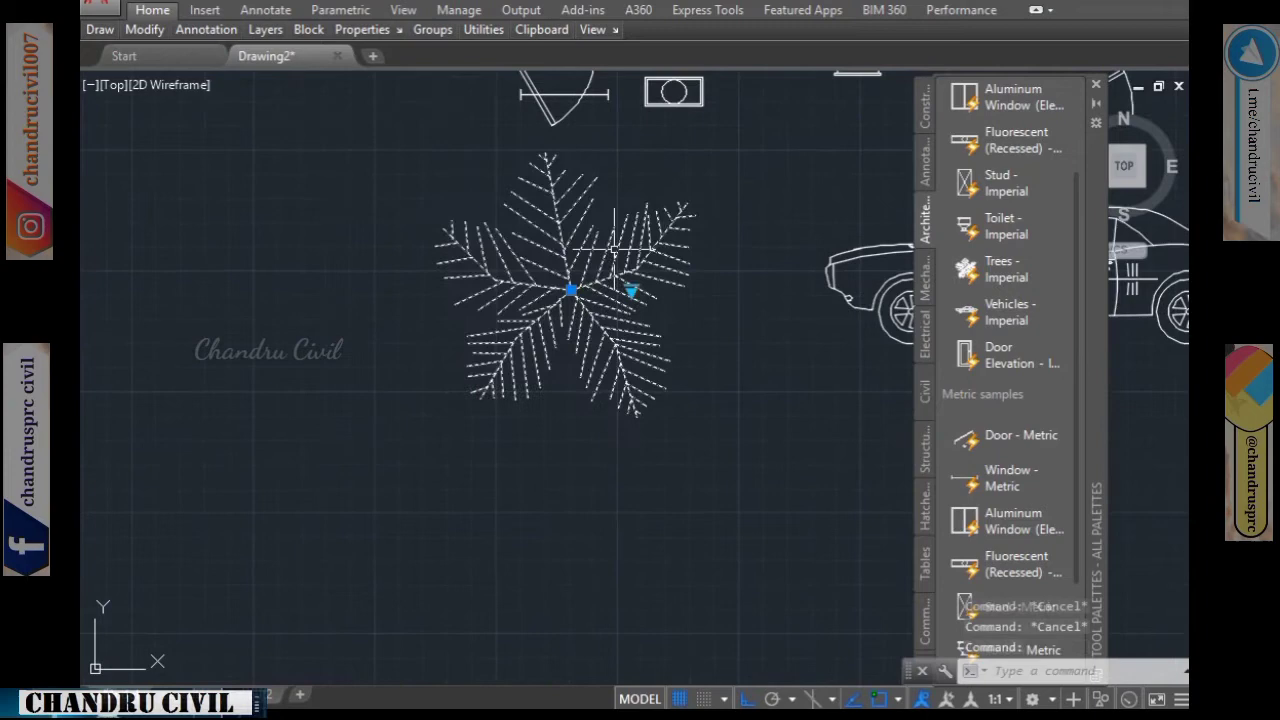
{"action": "left_click", "coordinate": [570, 290]}
{"action": "middle_click_drag", "start_coordinate": [374, 289], "coordinate": [400, 302]}
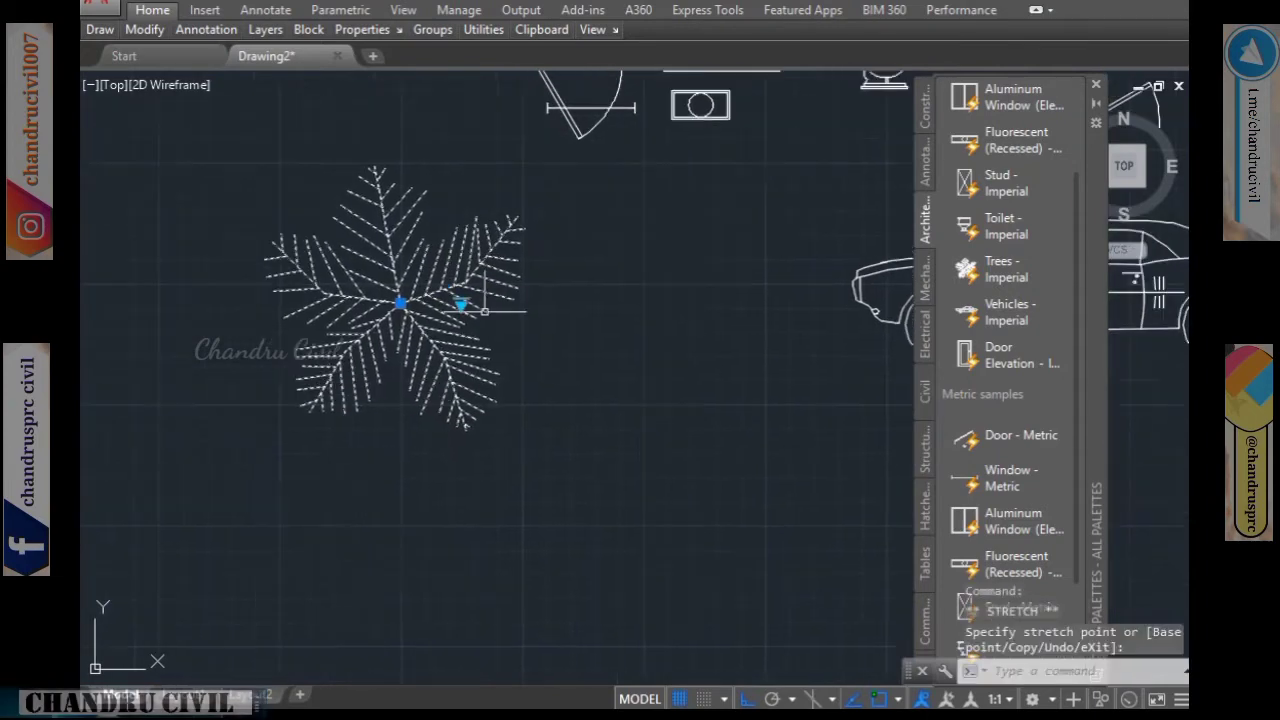
Switch the tree block from its plan view to Palm (Elevation).
{"action": "scroll", "coordinate": [460, 302], "scroll_direction": "up", "scroll_amount": 6}
{"action": "scroll", "coordinate": [463, 294], "scroll_direction": "down", "scroll_amount": 4}
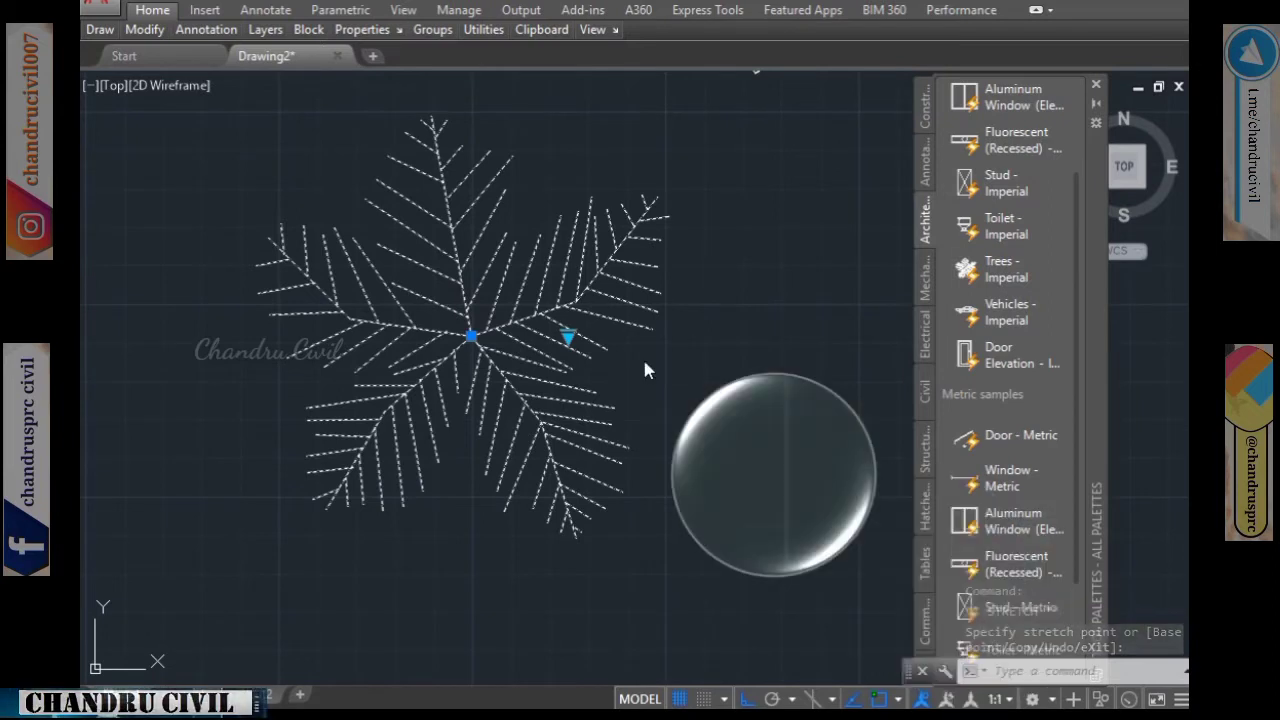
{"action": "left_click", "coordinate": [567, 337]}
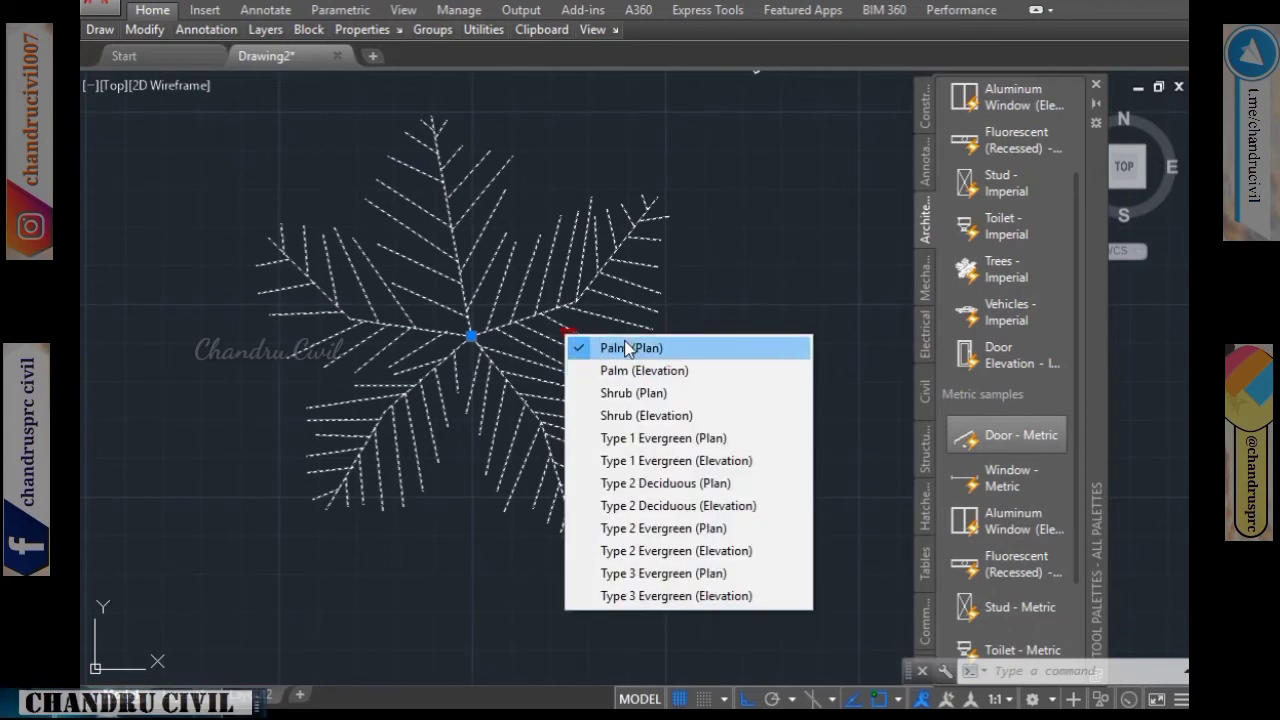
{"action": "left_click", "coordinate": [703, 371]}
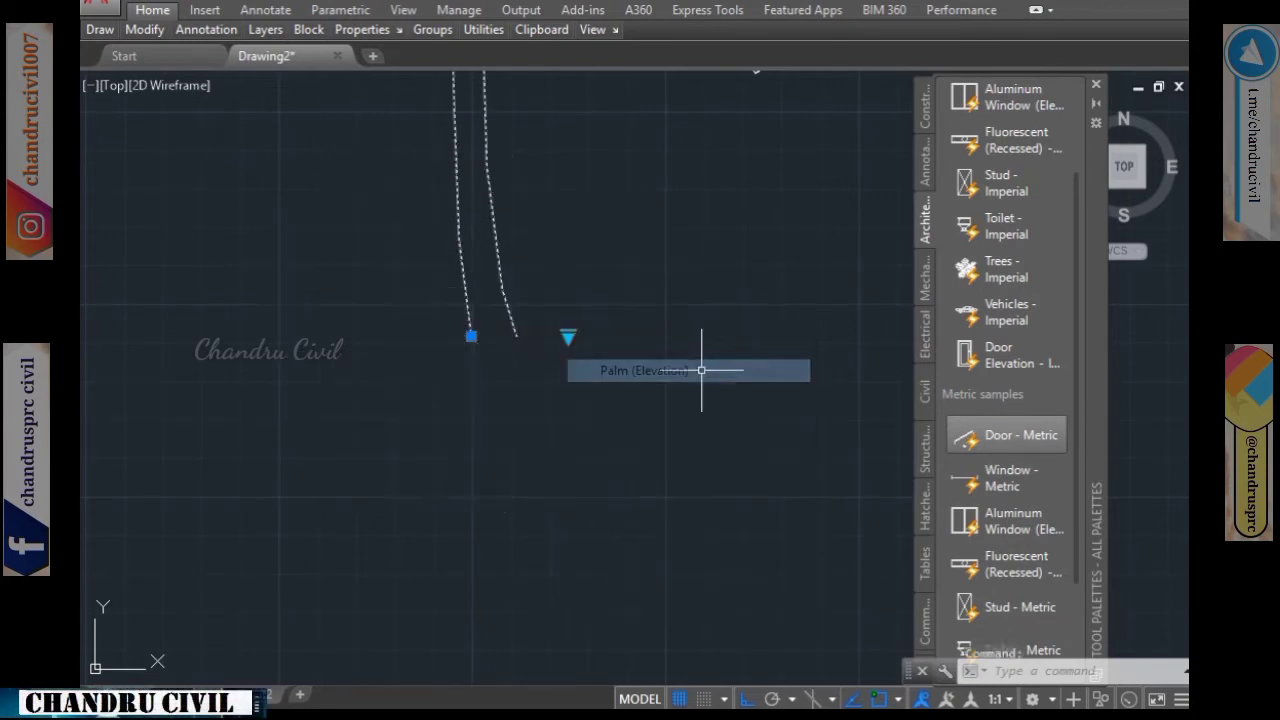
{"action": "scroll", "coordinate": [700, 366], "scroll_direction": "down", "scroll_amount": 3}
{"action": "middle_click_drag", "start_coordinate": [700, 366], "coordinate": [631, 452]}
{"action": "scroll", "coordinate": [563, 449], "scroll_direction": "up", "scroll_amount": 2}
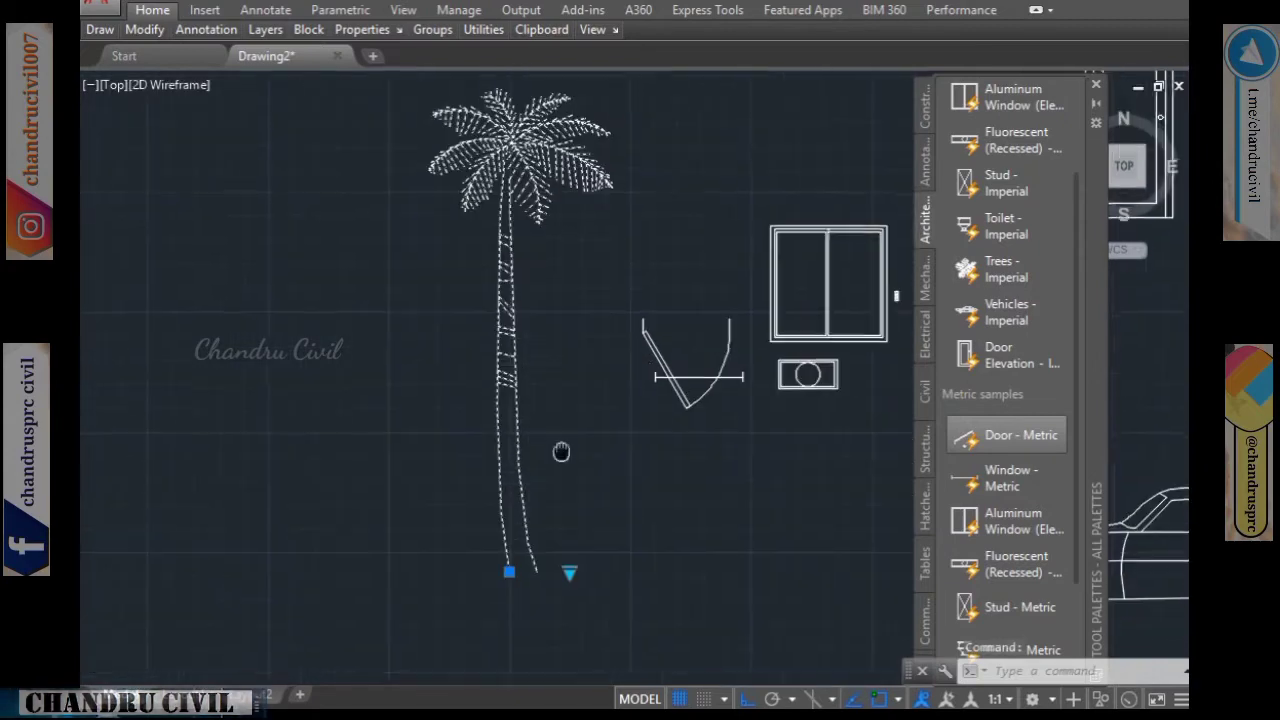
{"action": "left_click", "coordinate": [543, 425]}
{"action": "left_click", "coordinate": [530, 251]}
{"action": "left_click", "coordinate": [590, 593]}
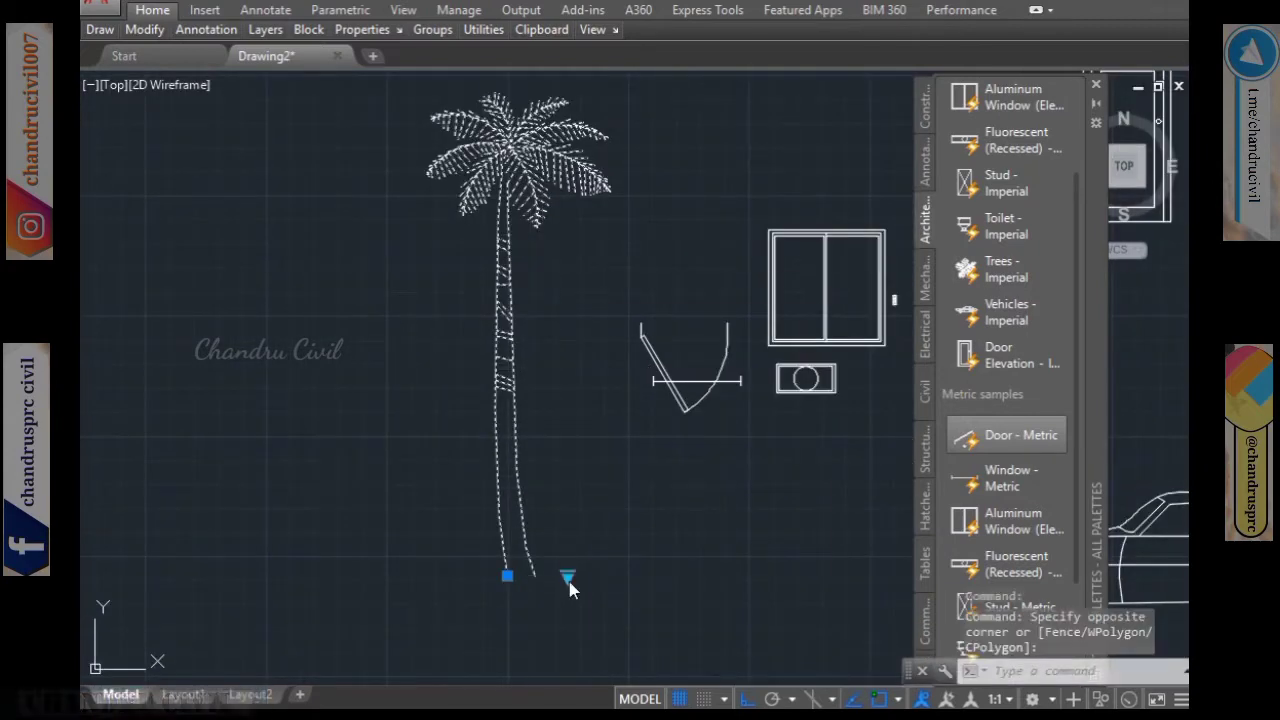
Switch the tree block to Shrub (Plan) and then to Shrub (Elevation).
{"action": "left_click", "coordinate": [567, 578]}
{"action": "left_click", "coordinate": [673, 366]}
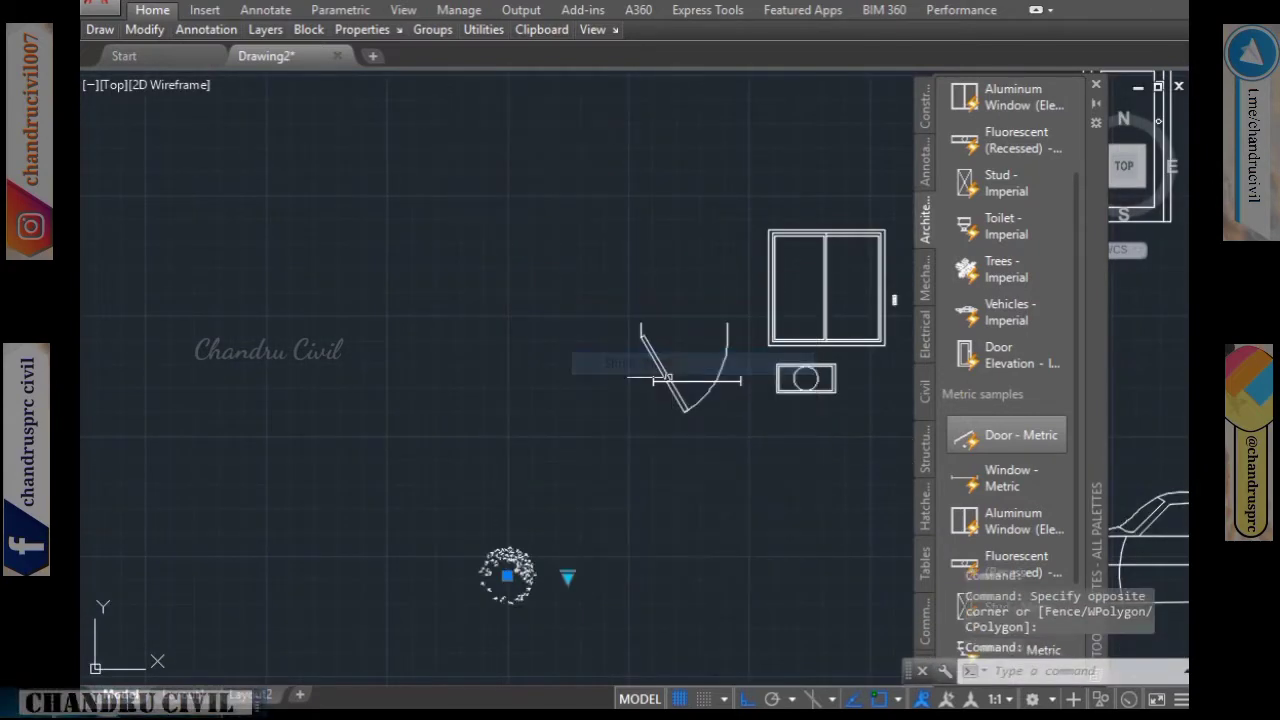
{"action": "middle_click_drag", "start_coordinate": [600, 529], "coordinate": [614, 357]}
{"action": "scroll", "coordinate": [583, 400], "scroll_direction": "up", "scroll_amount": 4}
{"action": "left_click", "coordinate": [638, 322]}
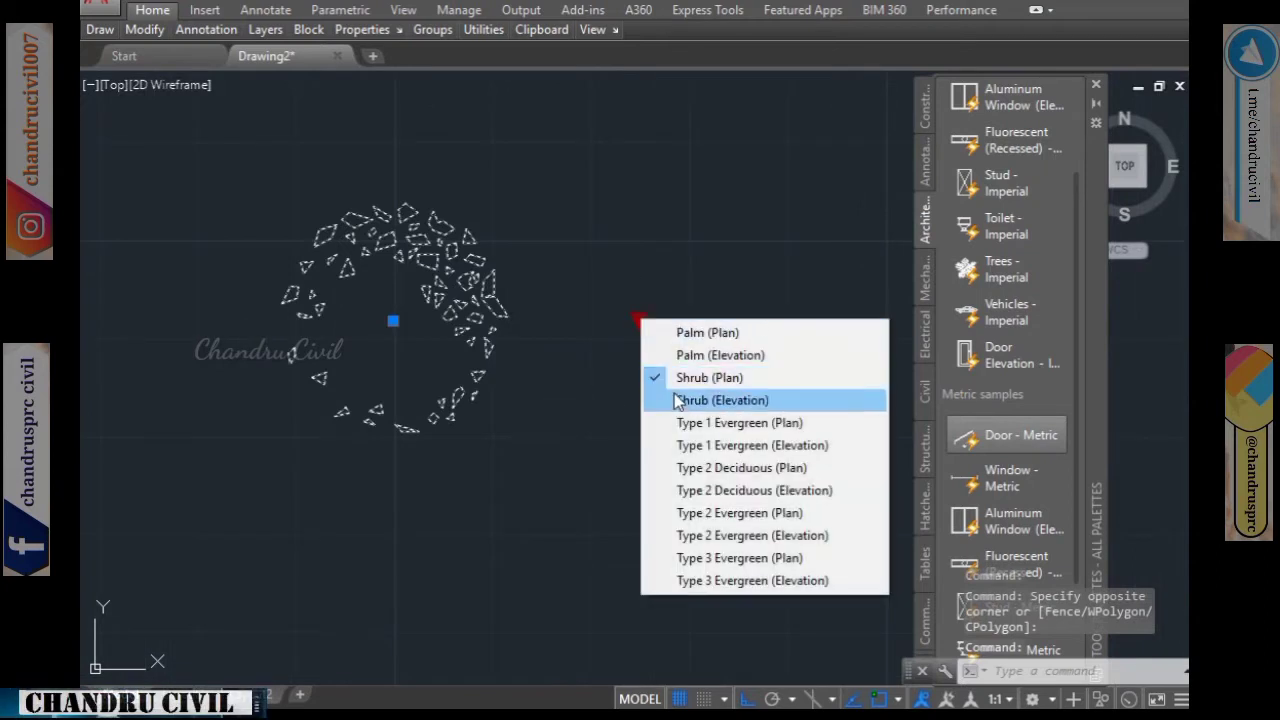
{"action": "left_click", "coordinate": [680, 400]}
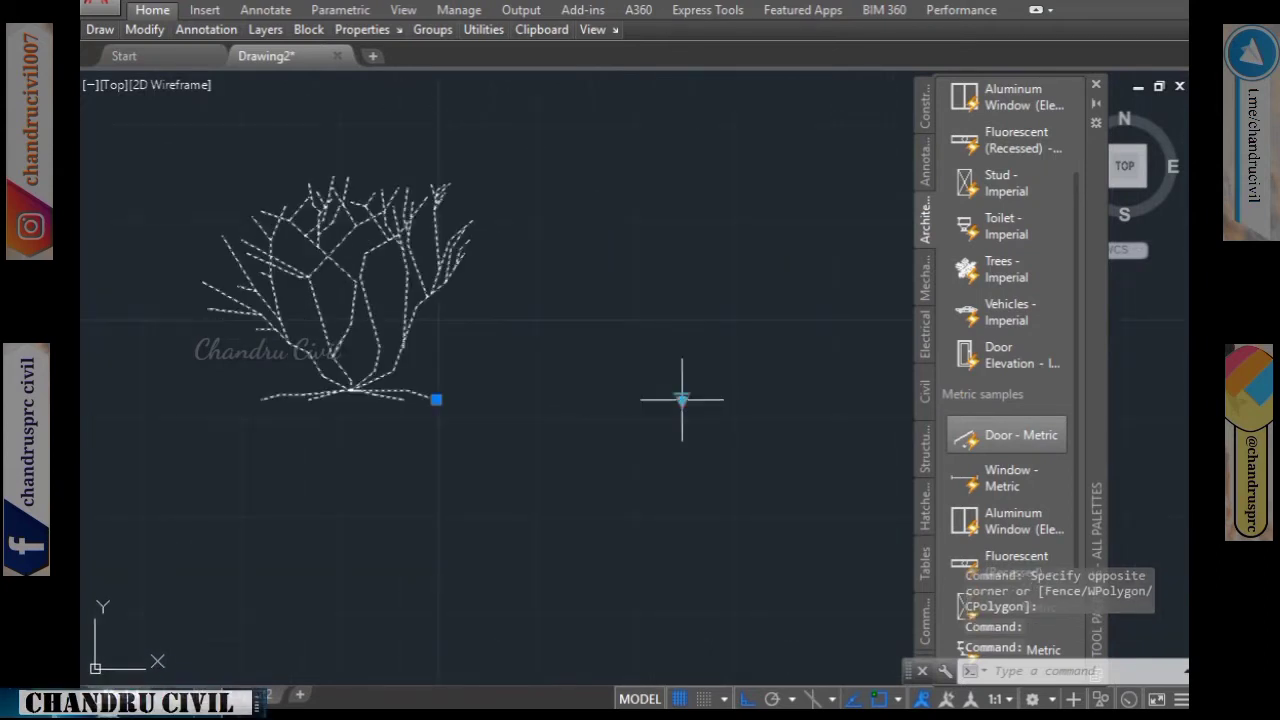
Set the tree block to the Type 1 Evergreen (Plan) view.
{"action": "left_click", "coordinate": [681, 400]}
{"action": "left_click", "coordinate": [763, 503]}
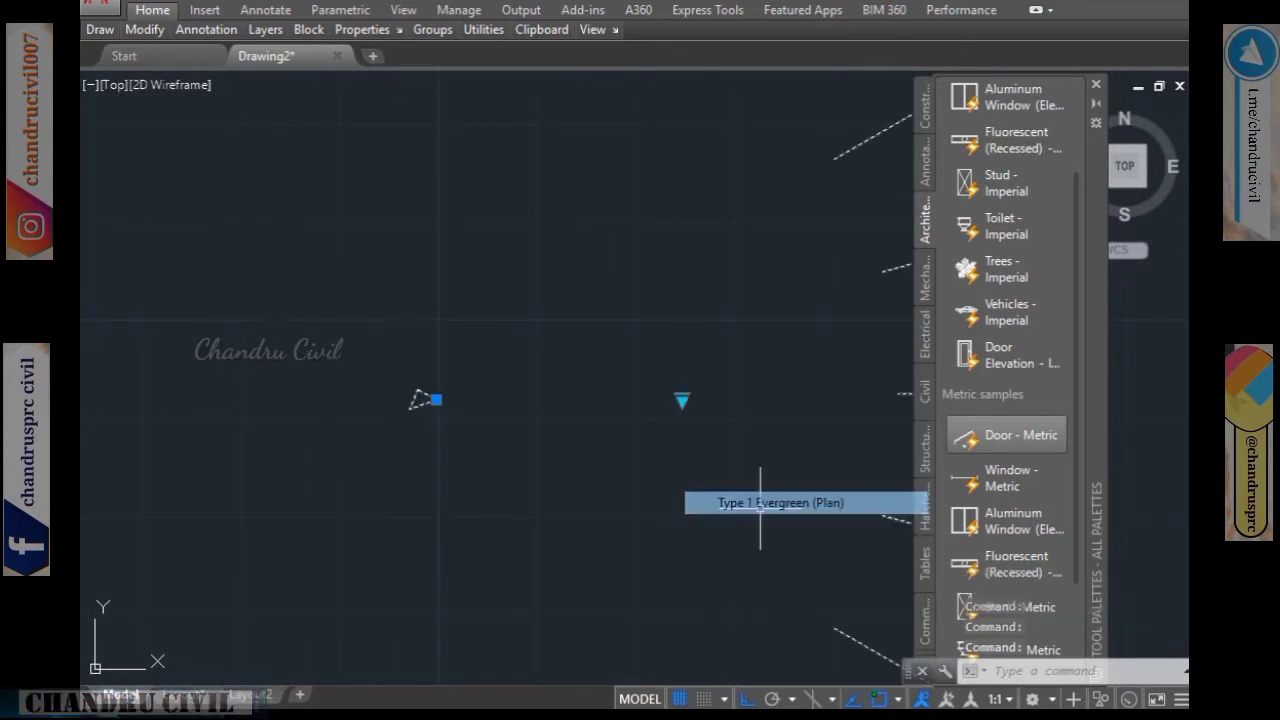
{"action": "scroll", "coordinate": [571, 443], "scroll_direction": "down", "scroll_amount": 5}
Switch the tree block to the Type 1 Evergreen (Elevation) view.
{"action": "left_click", "coordinate": [597, 424]}
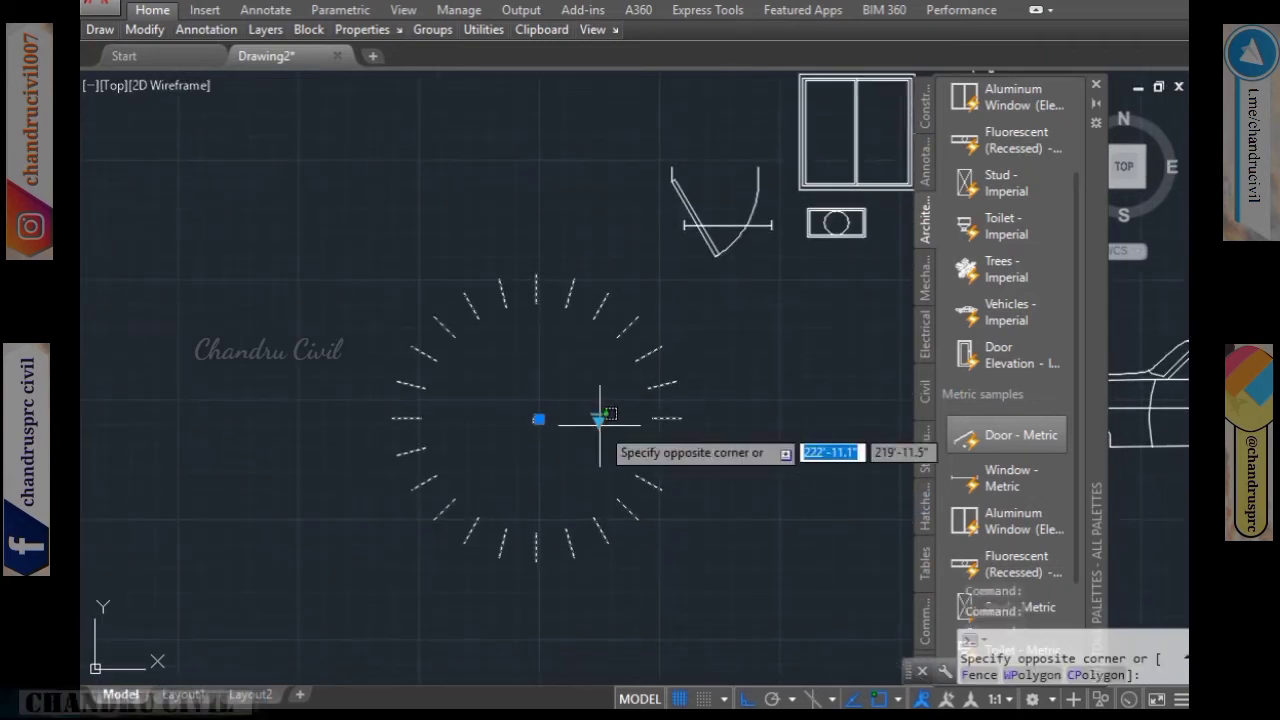
{"action": "left_click", "coordinate": [705, 457]}
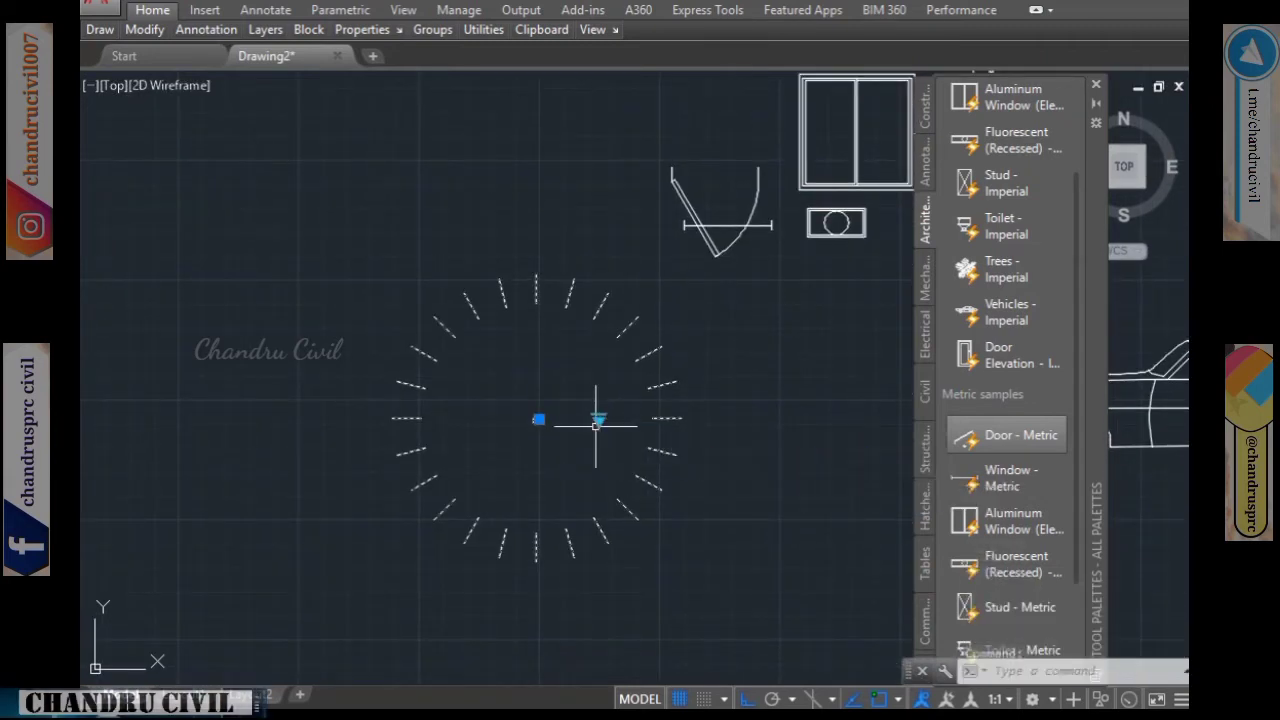
{"action": "left_click", "coordinate": [598, 420]}
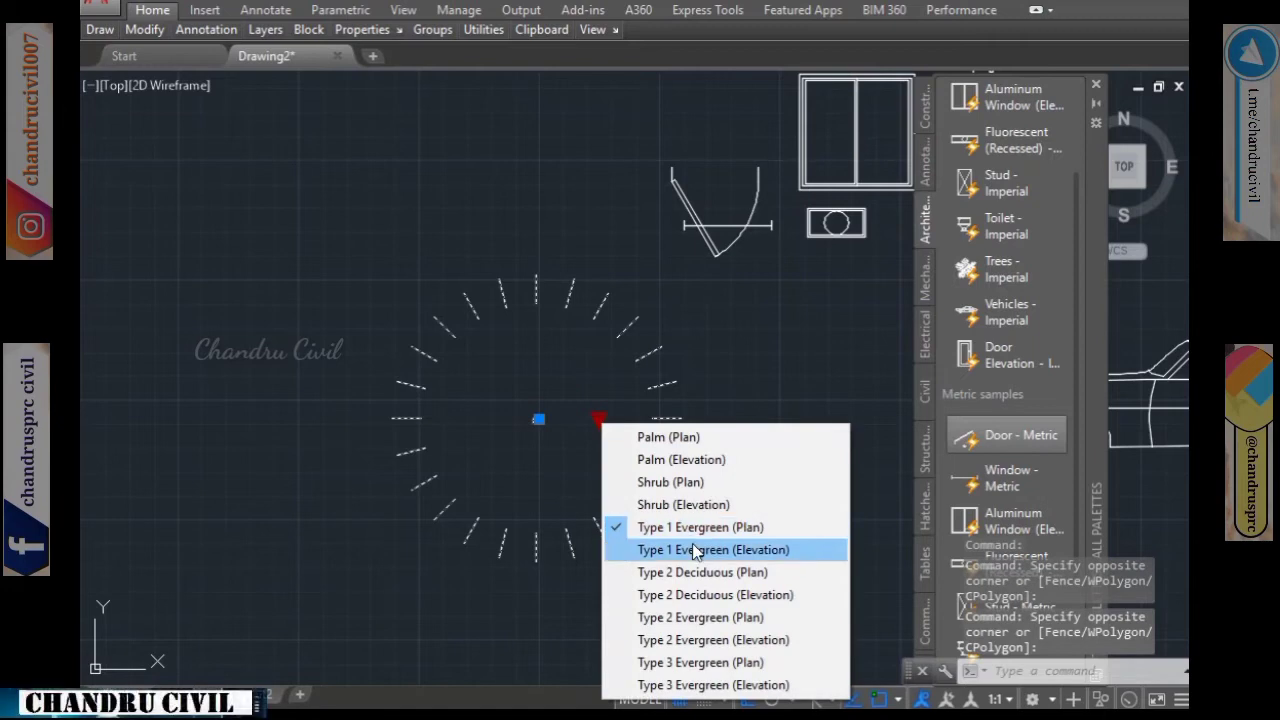
{"action": "left_click", "coordinate": [641, 467]}
{"action": "middle_click_drag", "start_coordinate": [643, 471], "coordinate": [585, 471]}
Switch the tree block to Type 2 Deciduous (Plan) and then to Type 2 Deciduous (Elevation).
{"action": "left_click", "coordinate": [538, 422]}
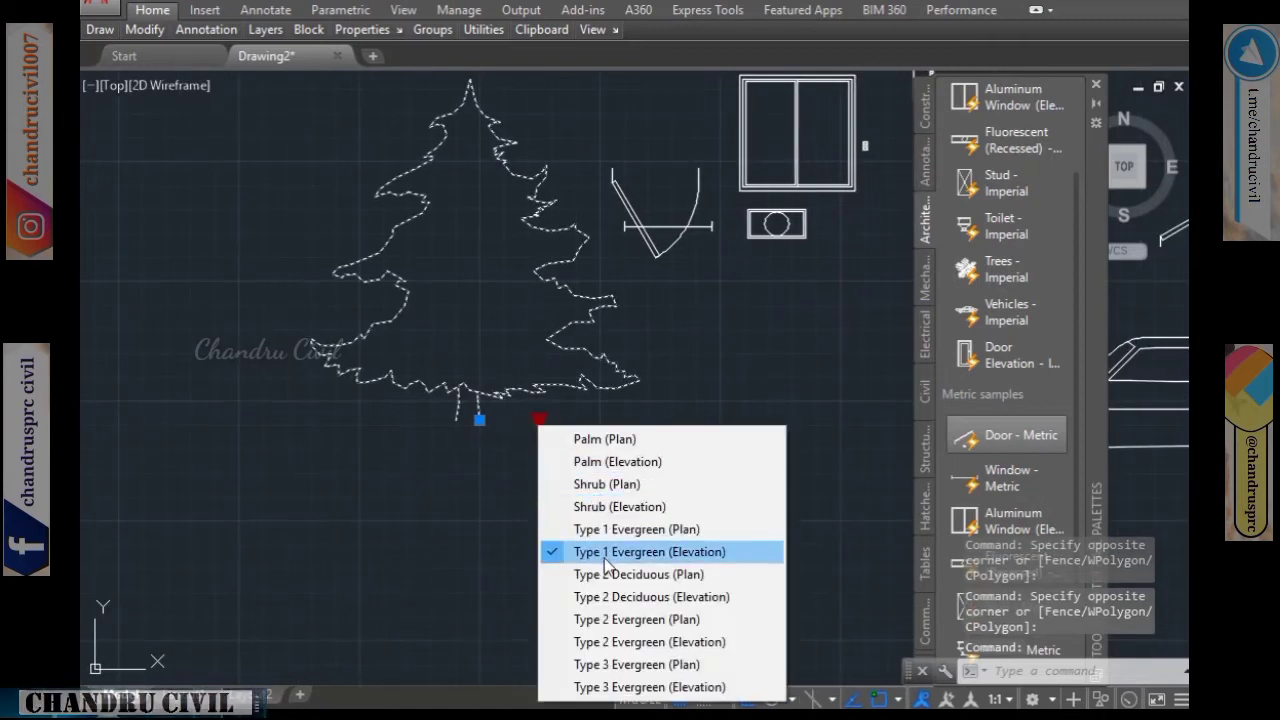
{"action": "left_click", "coordinate": [586, 571]}
{"action": "left_click", "coordinate": [538, 422]}
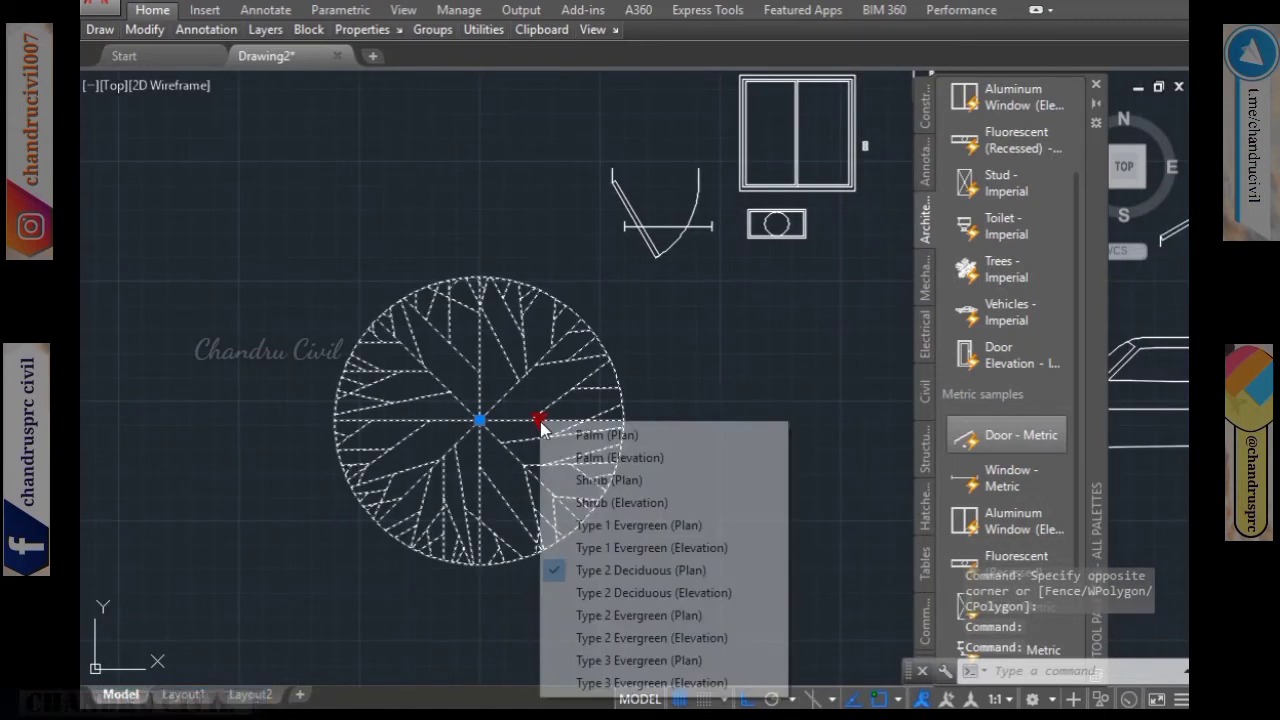
{"action": "left_click", "coordinate": [586, 591]}
{"action": "scroll", "coordinate": [516, 415], "scroll_direction": "down", "scroll_amount": 4}
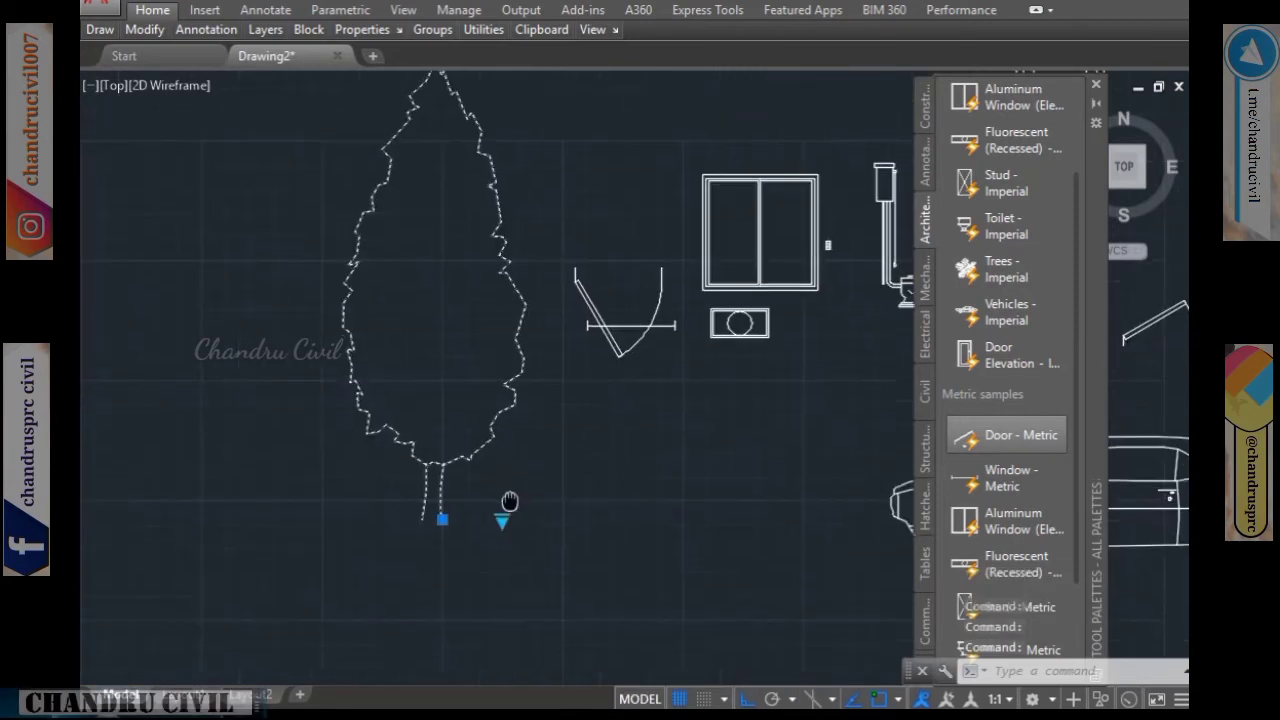
Switch the tree block to Type 2 Evergreen (Plan) and then to Type 2 Evergreen (Elevation).
{"action": "left_click", "coordinate": [542, 556]}
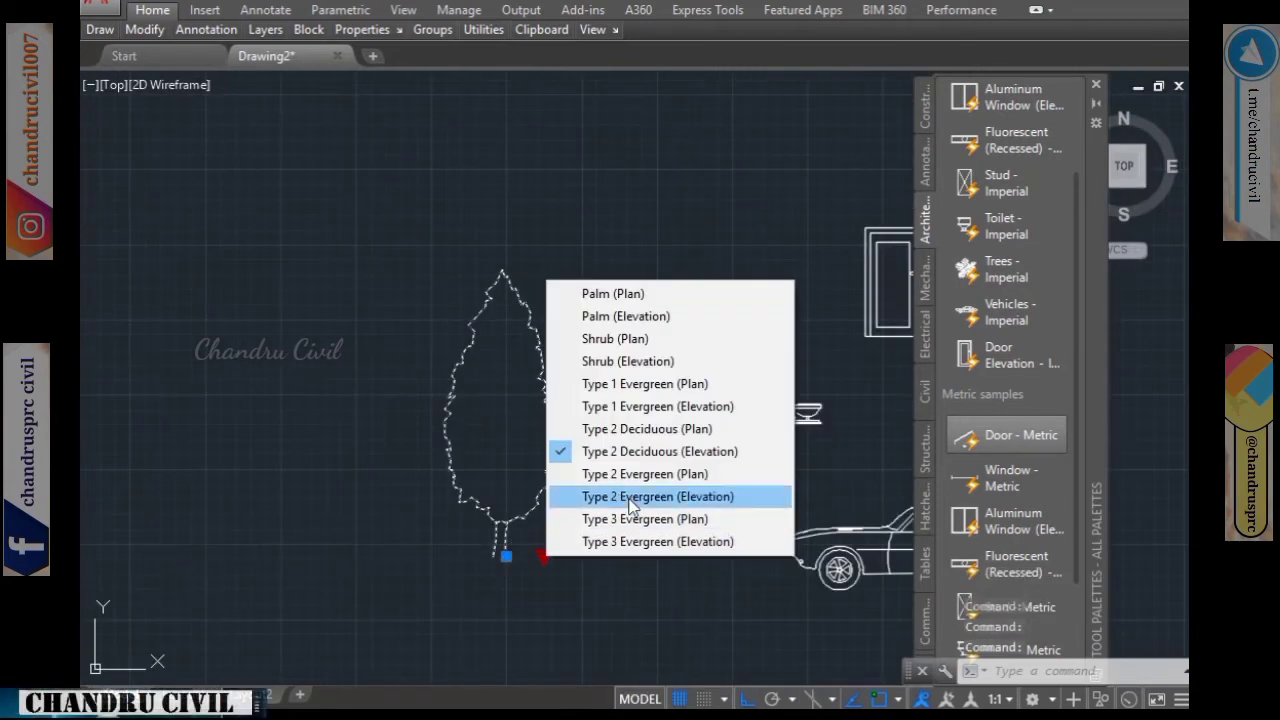
{"action": "left_click", "coordinate": [644, 474]}
{"action": "left_click", "coordinate": [545, 556]}
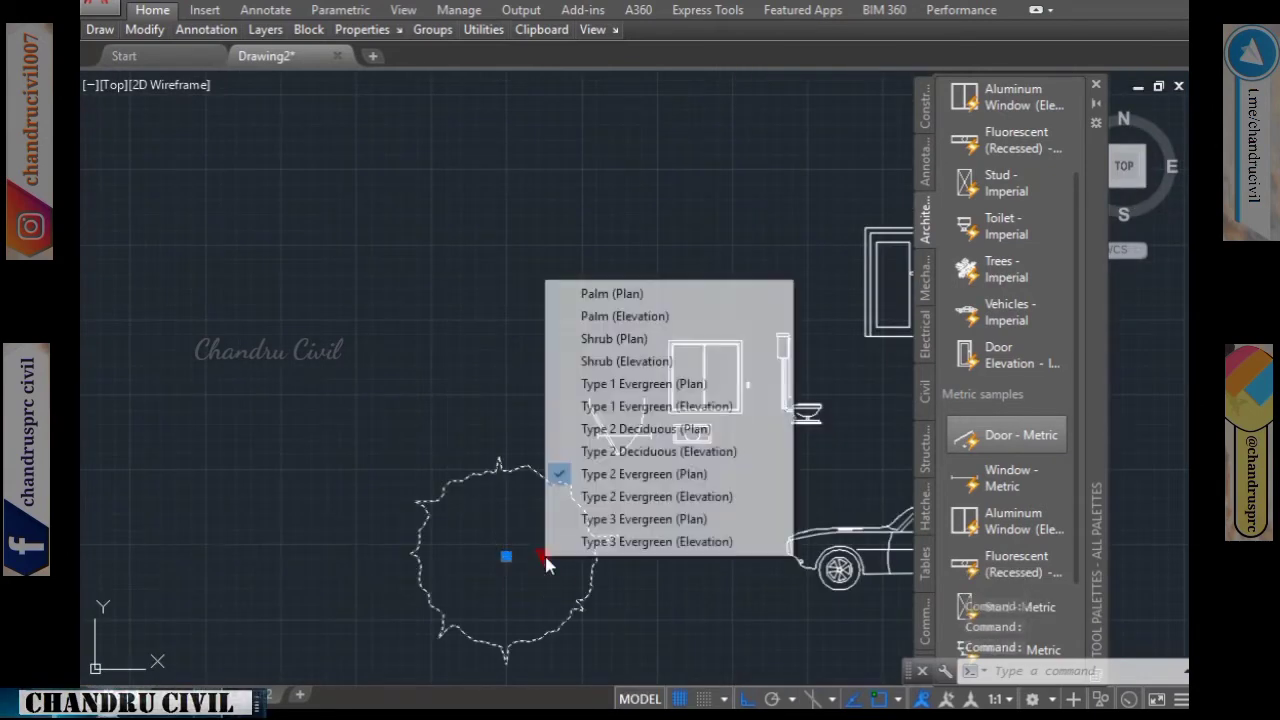
{"action": "left_click", "coordinate": [640, 471]}
{"action": "left_click", "coordinate": [543, 556]}
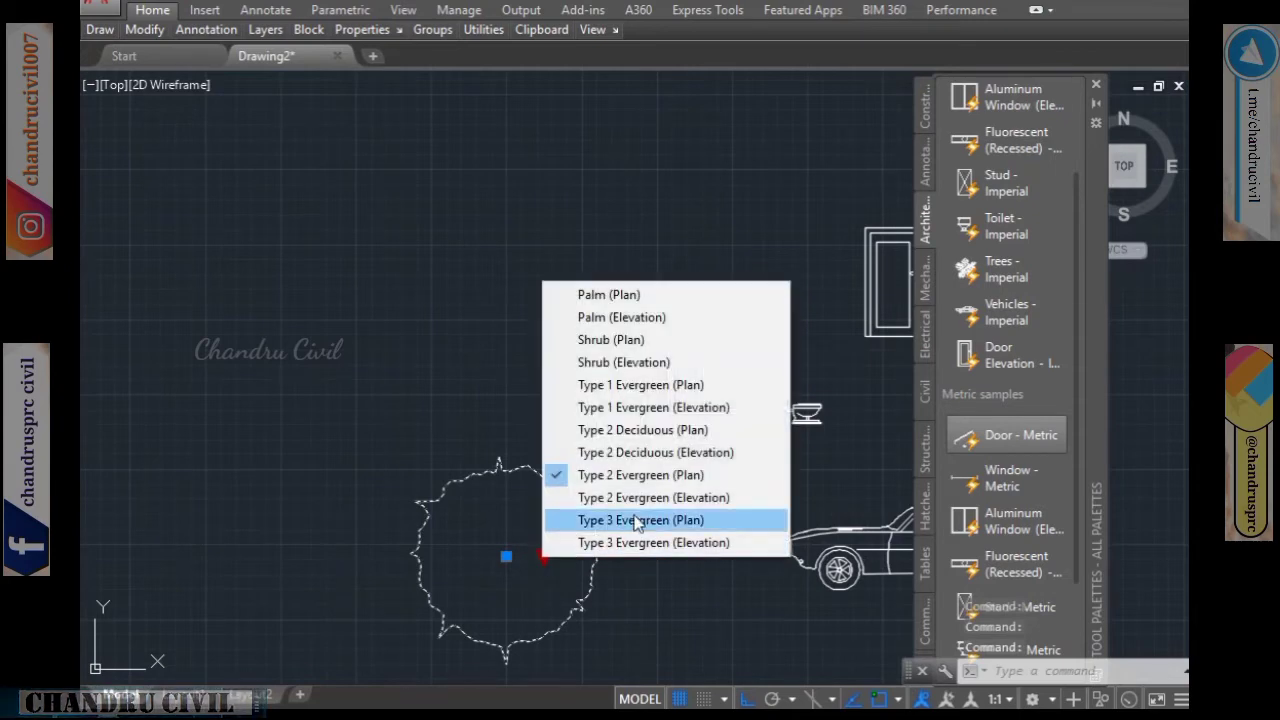
{"action": "left_click", "coordinate": [652, 498]}
Switch the tree block to Type 3 Evergreen (Plan), then to Type 3 Evergreen (Elevation), and deselect it.
{"action": "left_click", "coordinate": [543, 556]}
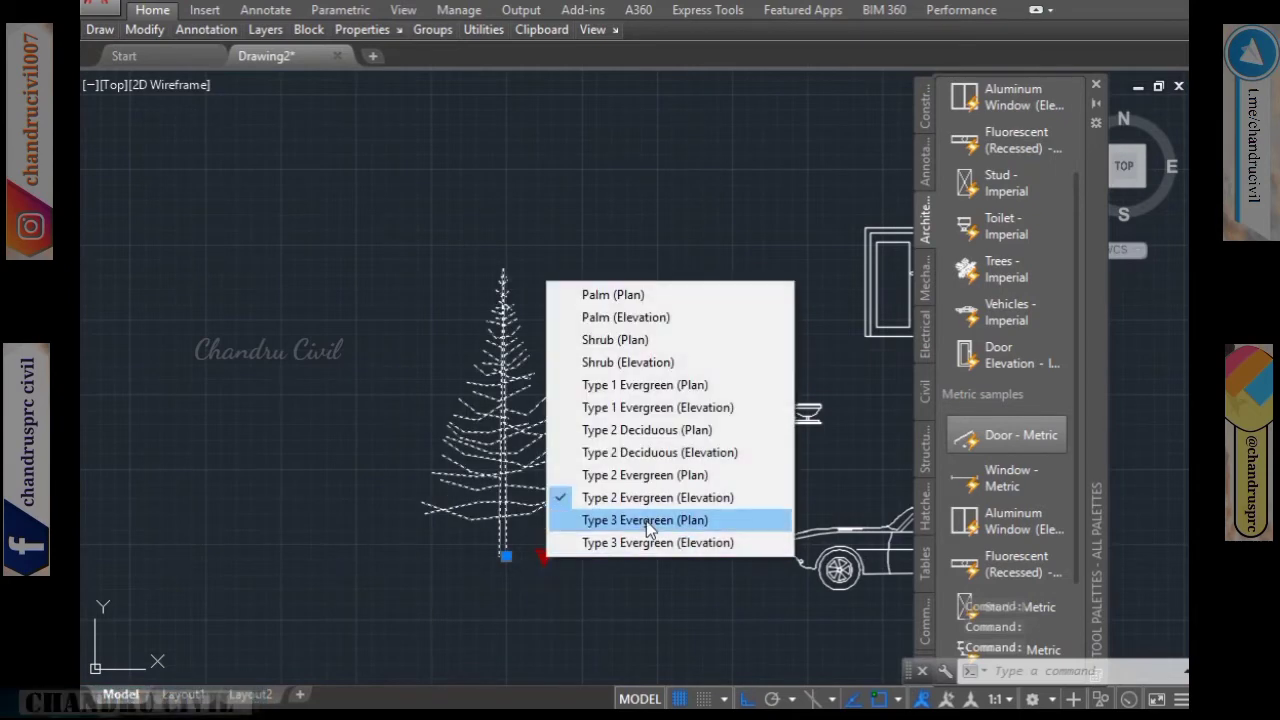
{"action": "left_click", "coordinate": [656, 520]}
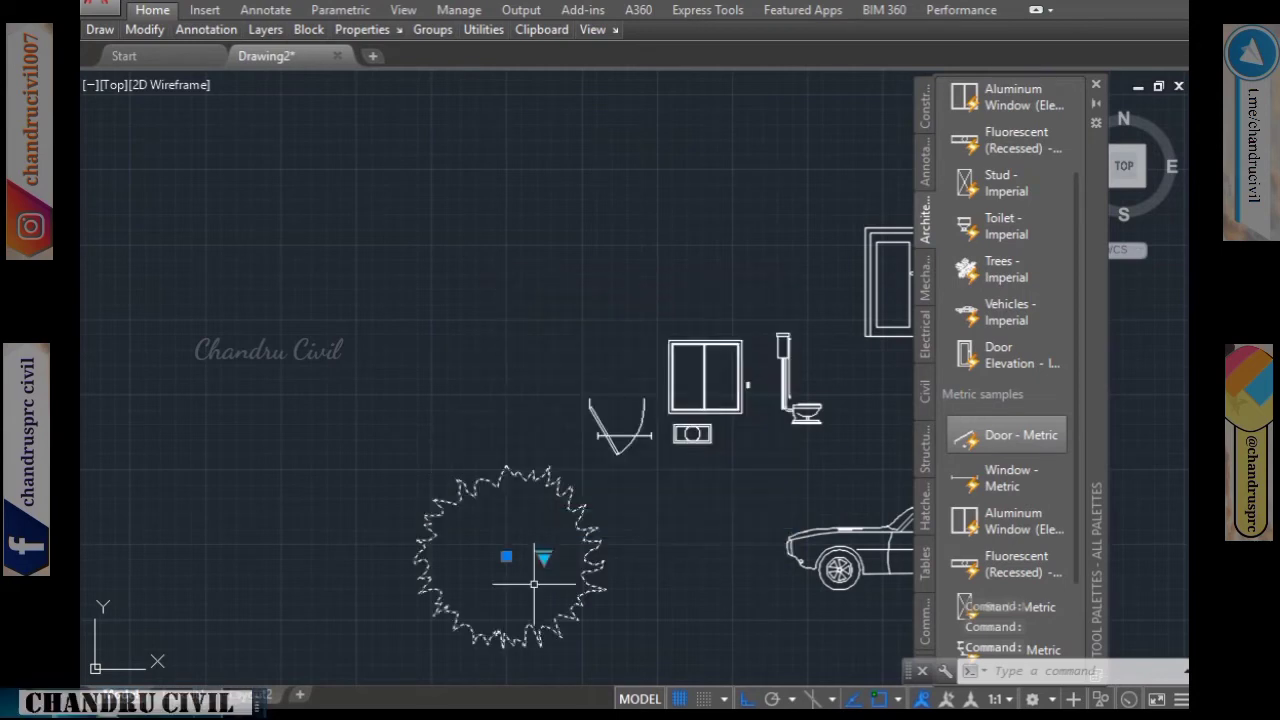
{"action": "left_click", "coordinate": [543, 556]}
{"action": "left_click", "coordinate": [656, 543]}
{"action": "scroll", "coordinate": [530, 489], "scroll_direction": "down", "scroll_amount": 3}
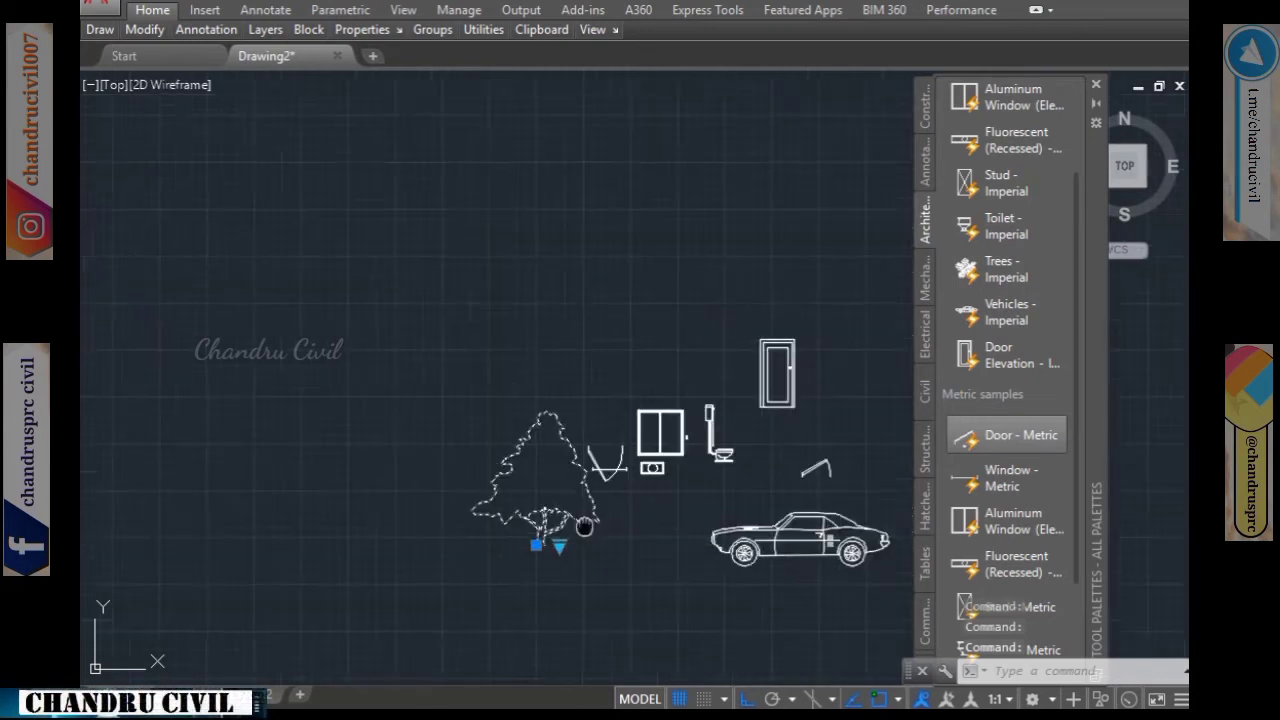
{"action": "left_click", "coordinate": [530, 489]}
{"action": "key", "text": "Escape"}
{"action": "key", "text": "Escape"}
{"action": "key", "text": "Escape"}
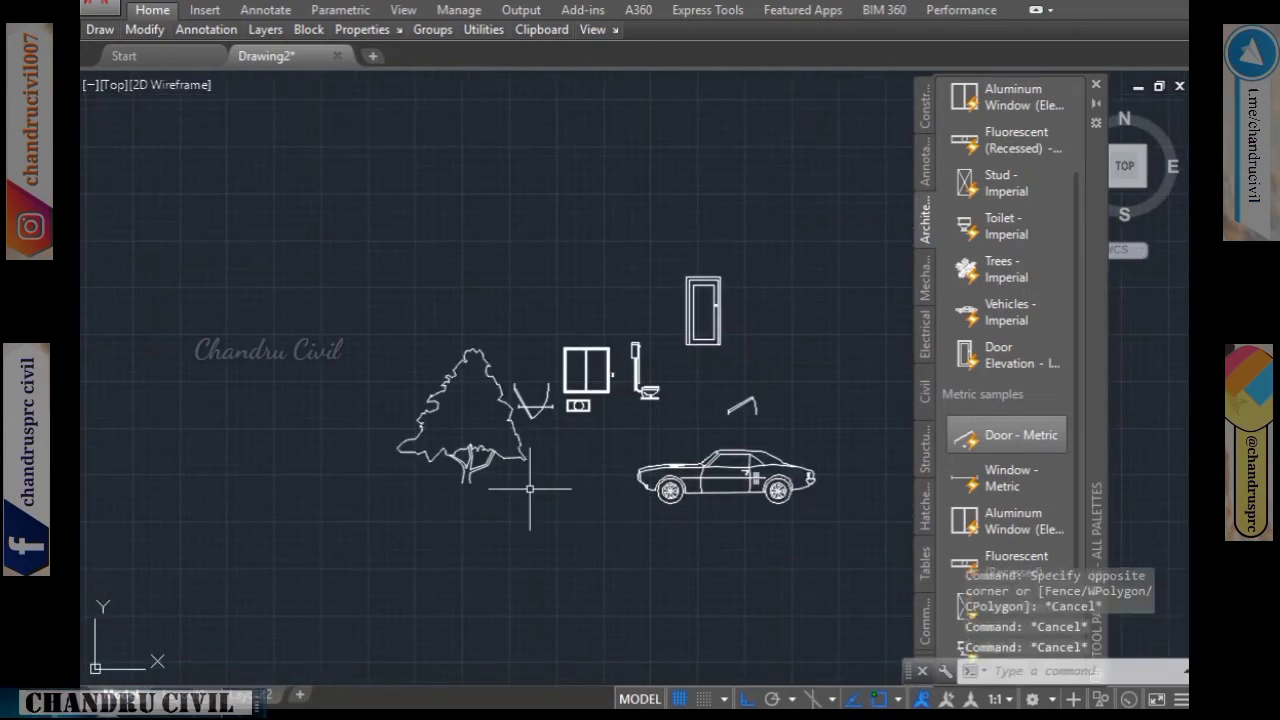
Select the car block below the metric door and switch it to the Sports Car (Top) view.
{"action": "scroll", "coordinate": [627, 499], "scroll_direction": "up", "scroll_amount": 5}
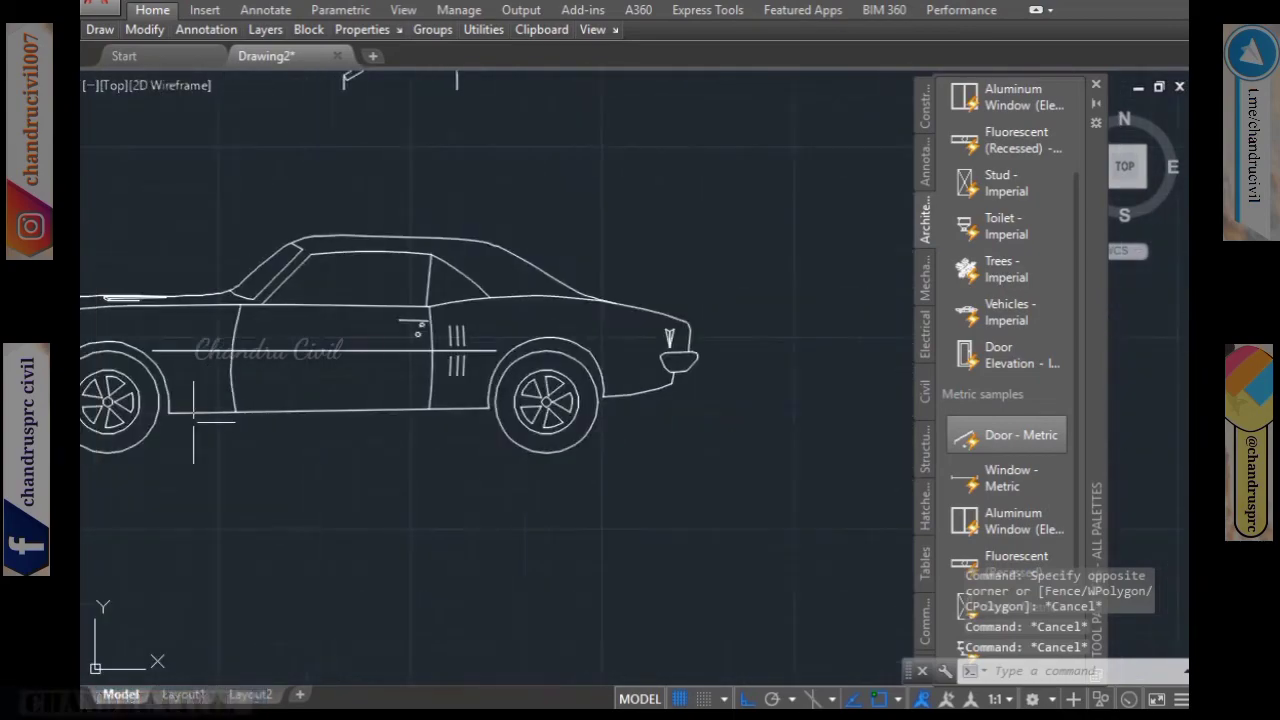
{"action": "scroll", "coordinate": [178, 503], "scroll_direction": "down", "scroll_amount": 2}
{"action": "middle_click_drag", "start_coordinate": [178, 503], "coordinate": [384, 419]}
{"action": "left_click", "coordinate": [398, 343]}
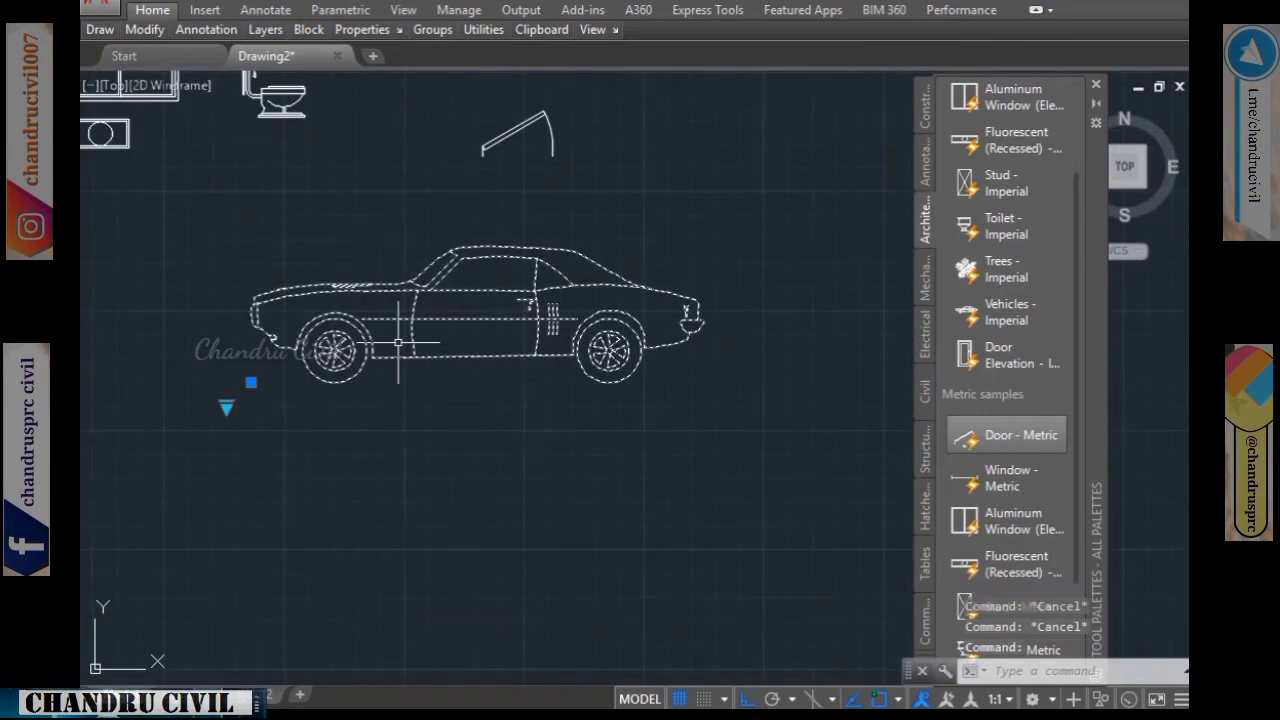
{"action": "left_click", "coordinate": [227, 406]}
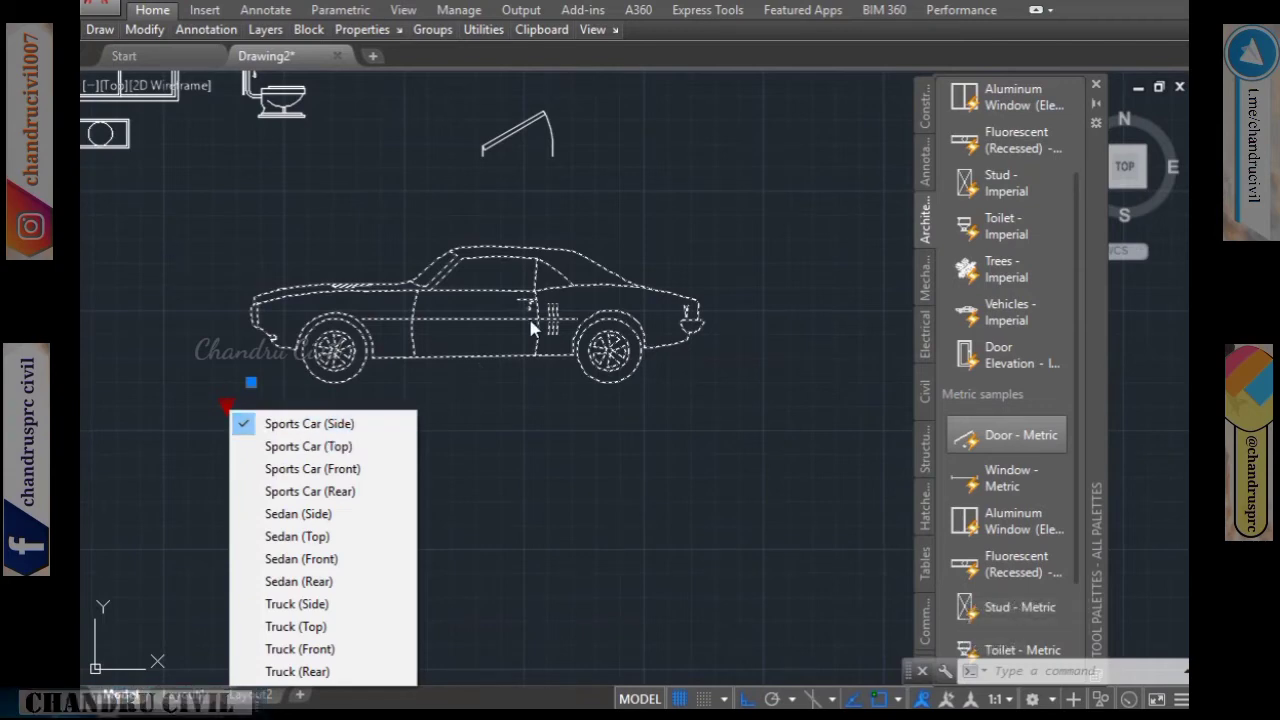
{"action": "left_click", "coordinate": [296, 446]}
Switch the vehicle block to Sports Car (Front) and then to Sports Car (Rear).
{"action": "mouse_move", "coordinate": [178, 417]}
{"action": "middle_mouse_down"}
{"action": "mouse_move", "coordinate": [318, 371]}
{"action": "mouse_move", "coordinate": [330, 320]}
{"action": "middle_mouse_up"}
{"action": "left_click", "coordinate": [377, 308]}
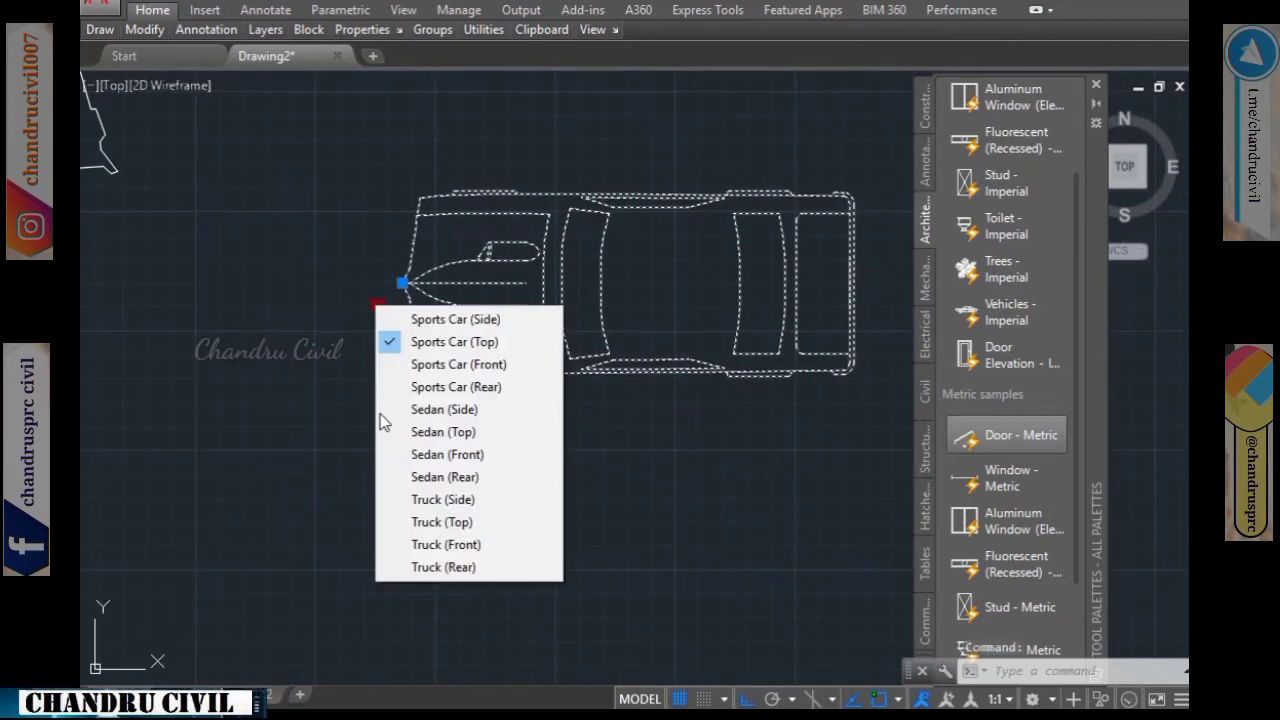
{"action": "left_click", "coordinate": [401, 364]}
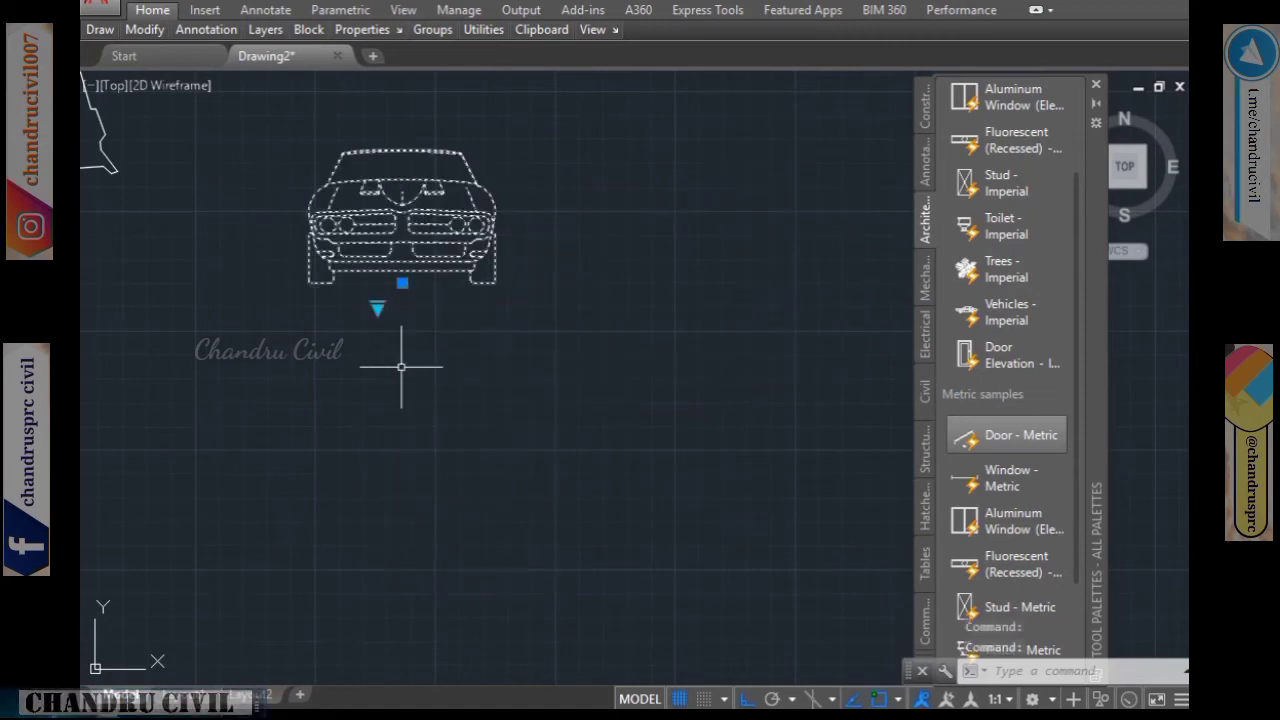
{"action": "left_click", "coordinate": [377, 308]}
{"action": "left_click", "coordinate": [400, 385]}
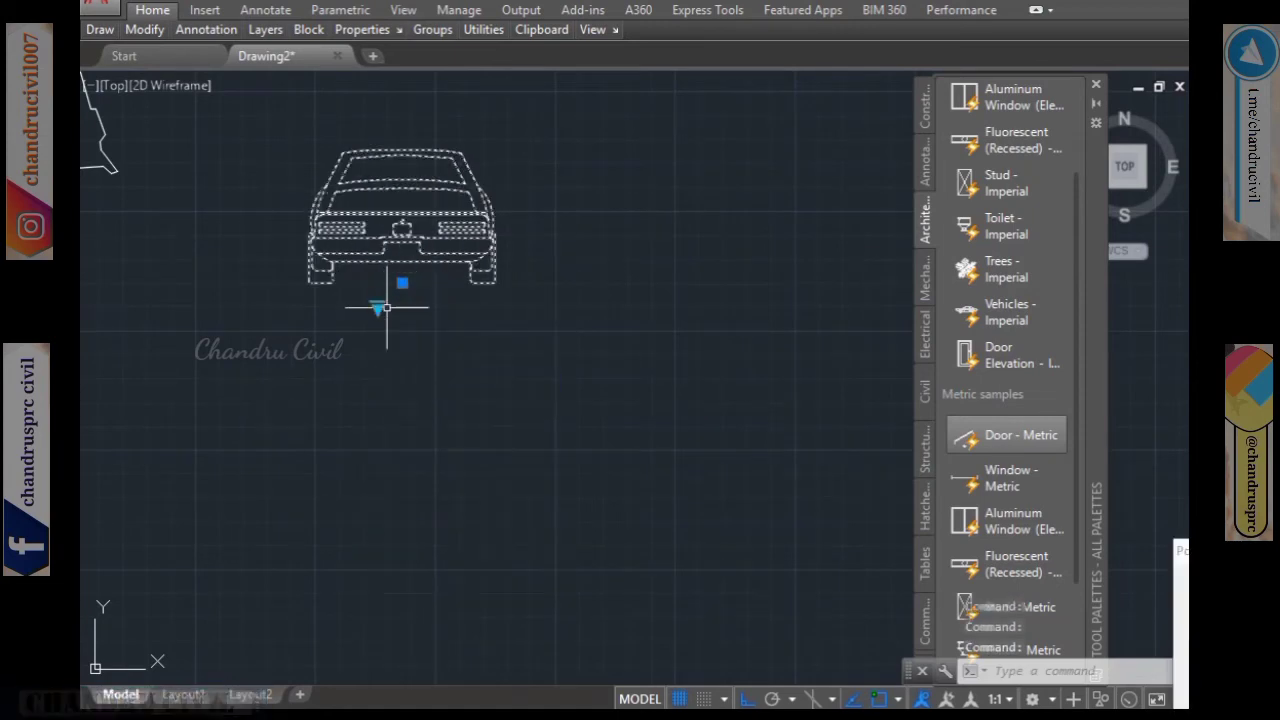
Cycle the vehicle block through the Sedan (Side), Sedan (Top) and Sedan (Rear) views.
{"action": "left_click", "coordinate": [379, 300]}
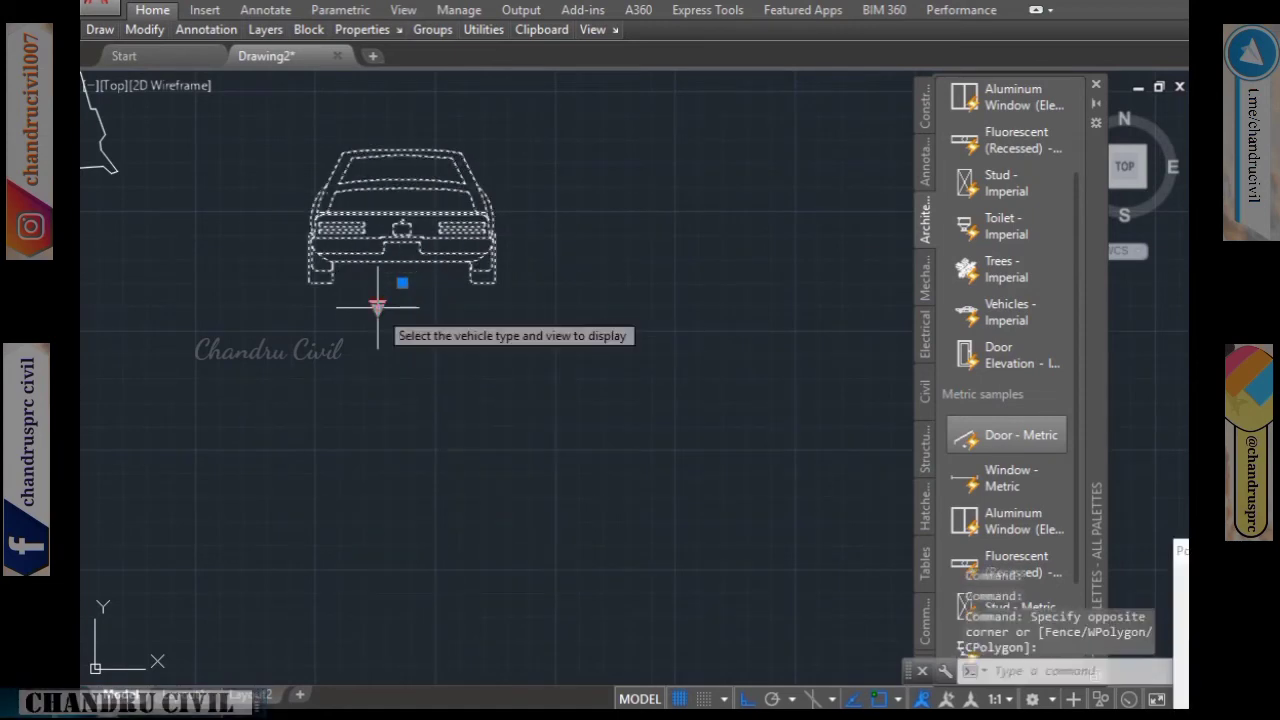
{"action": "left_click", "coordinate": [377, 307]}
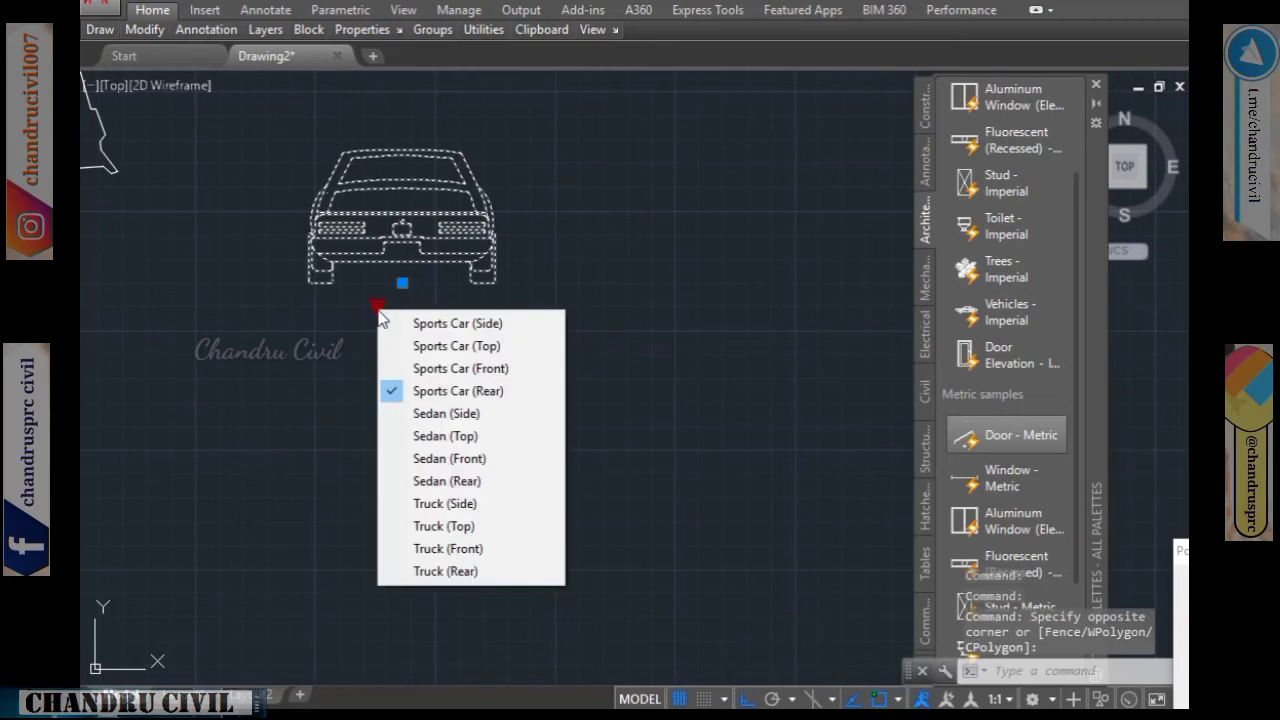
{"action": "left_click", "coordinate": [450, 422]}
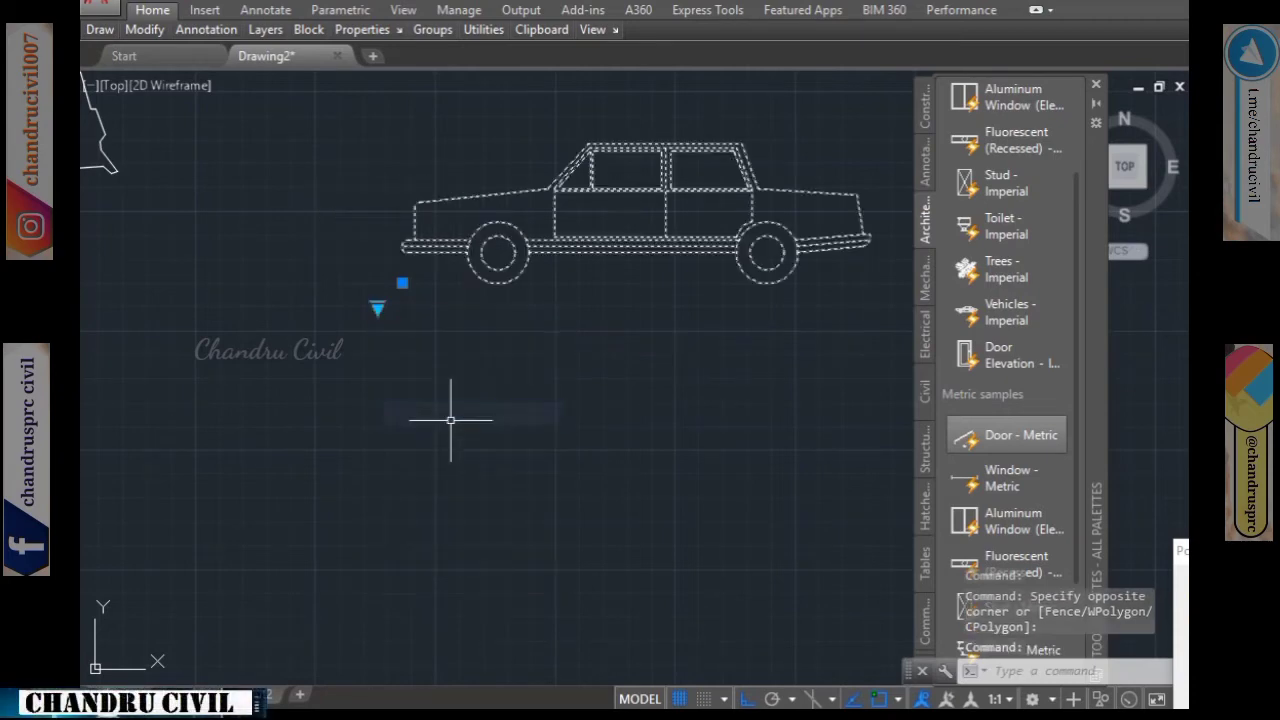
{"action": "left_click", "coordinate": [377, 307]}
{"action": "left_click", "coordinate": [430, 436]}
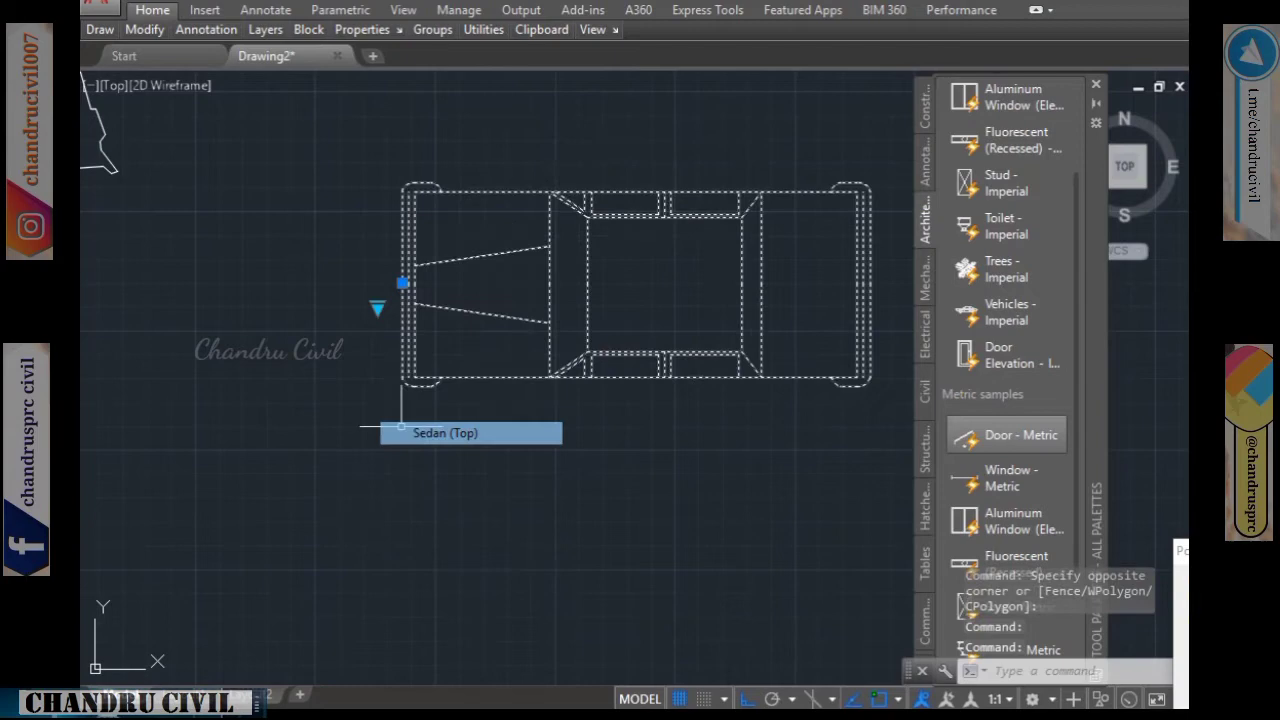
{"action": "left_click", "coordinate": [377, 307]}
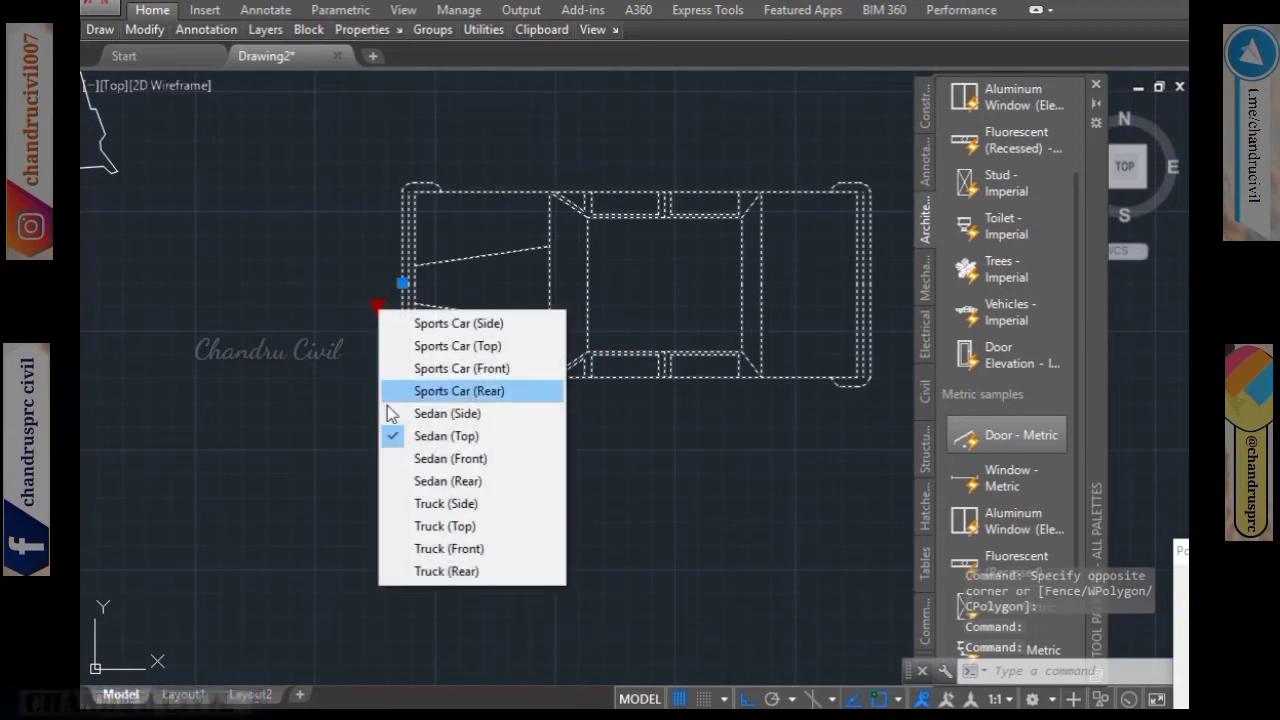
{"action": "left_click", "coordinate": [405, 480]}
Switch the vehicle block to Truck (Side) and then to Truck (Top).
{"action": "left_click", "coordinate": [378, 310]}
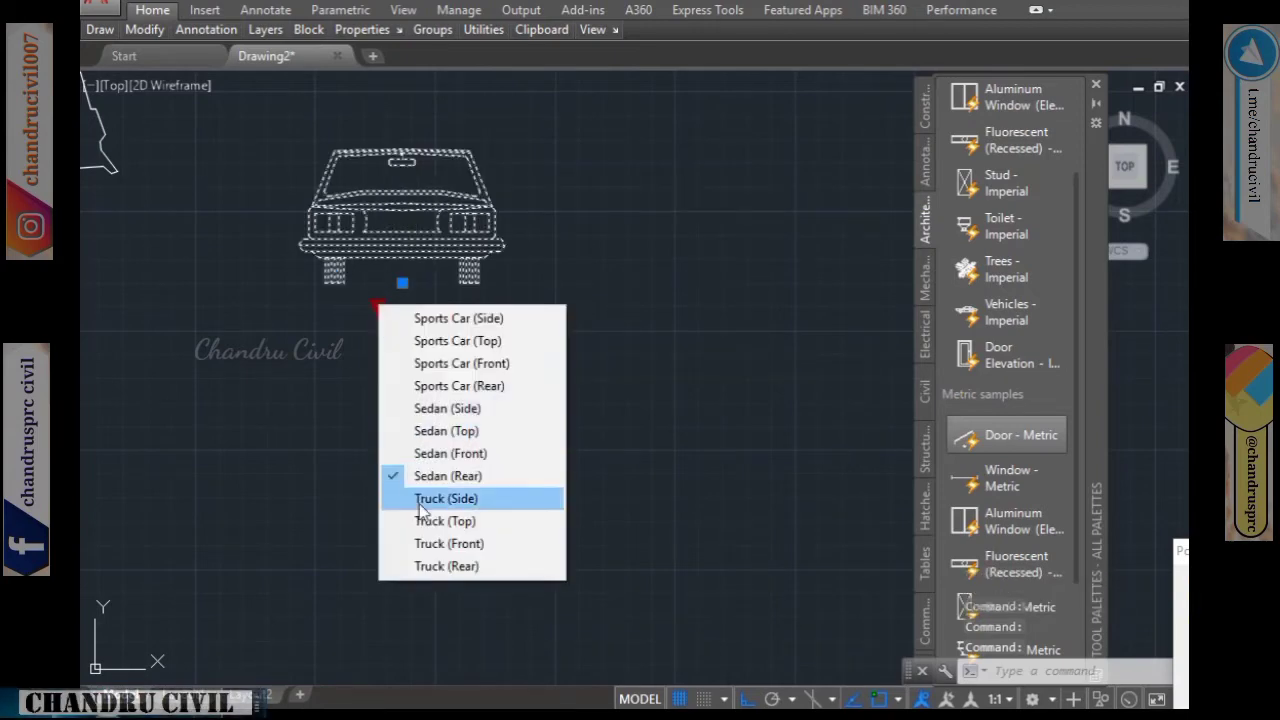
{"action": "left_click", "coordinate": [424, 494]}
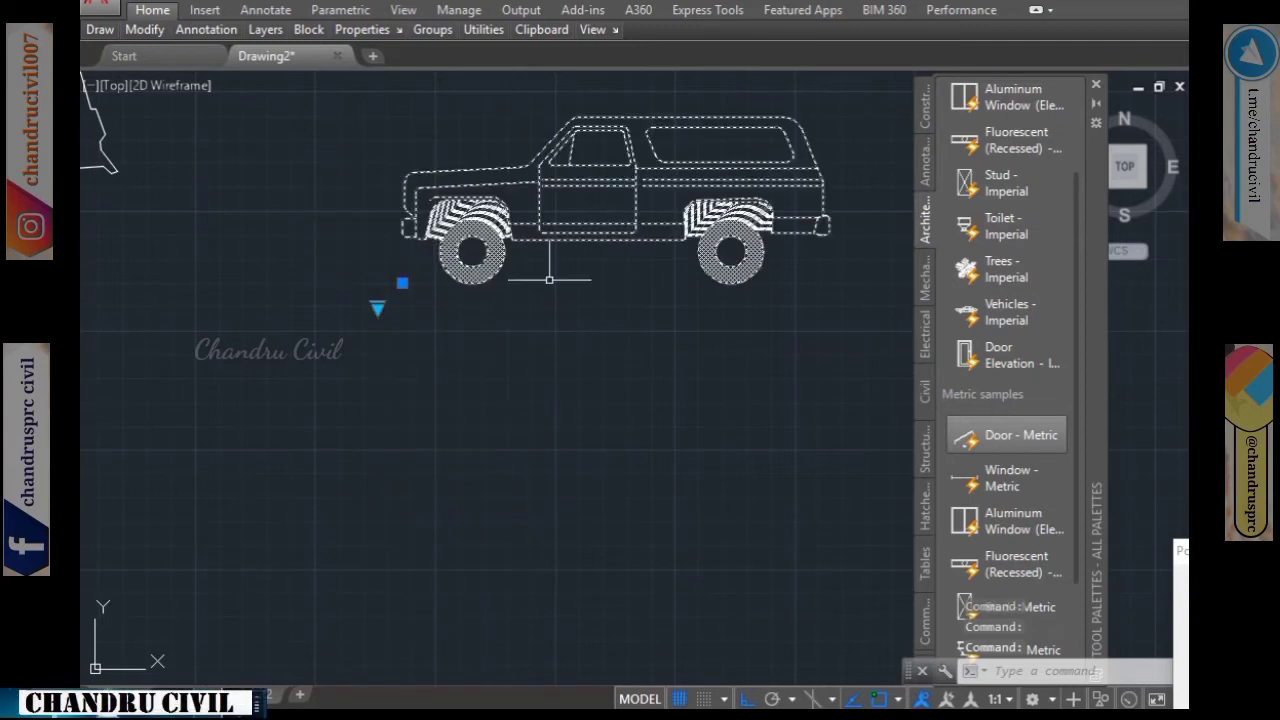
{"action": "left_click", "coordinate": [378, 309]}
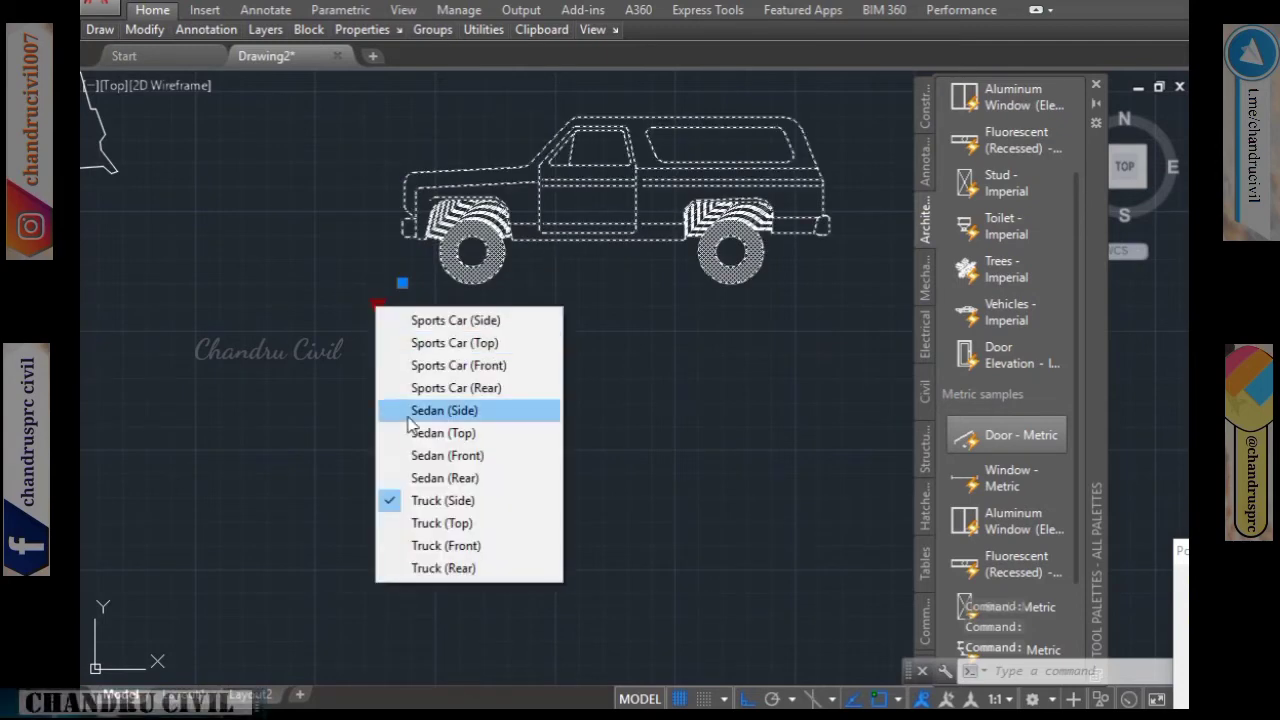
{"action": "left_click", "coordinate": [414, 522]}
Switch the vehicle block to Truck (Front), then to Truck (Rear), and deselect it.
{"action": "left_click", "coordinate": [377, 308]}
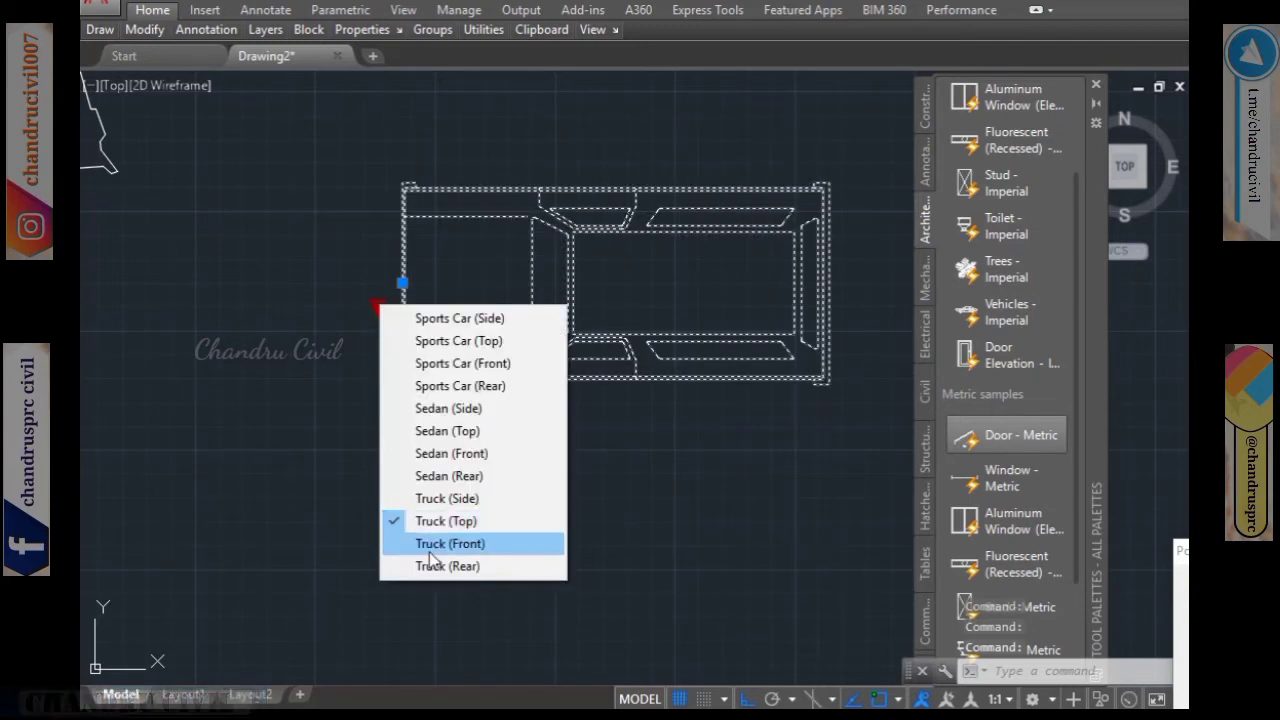
{"action": "left_click", "coordinate": [431, 548]}
{"action": "left_click", "coordinate": [378, 308]}
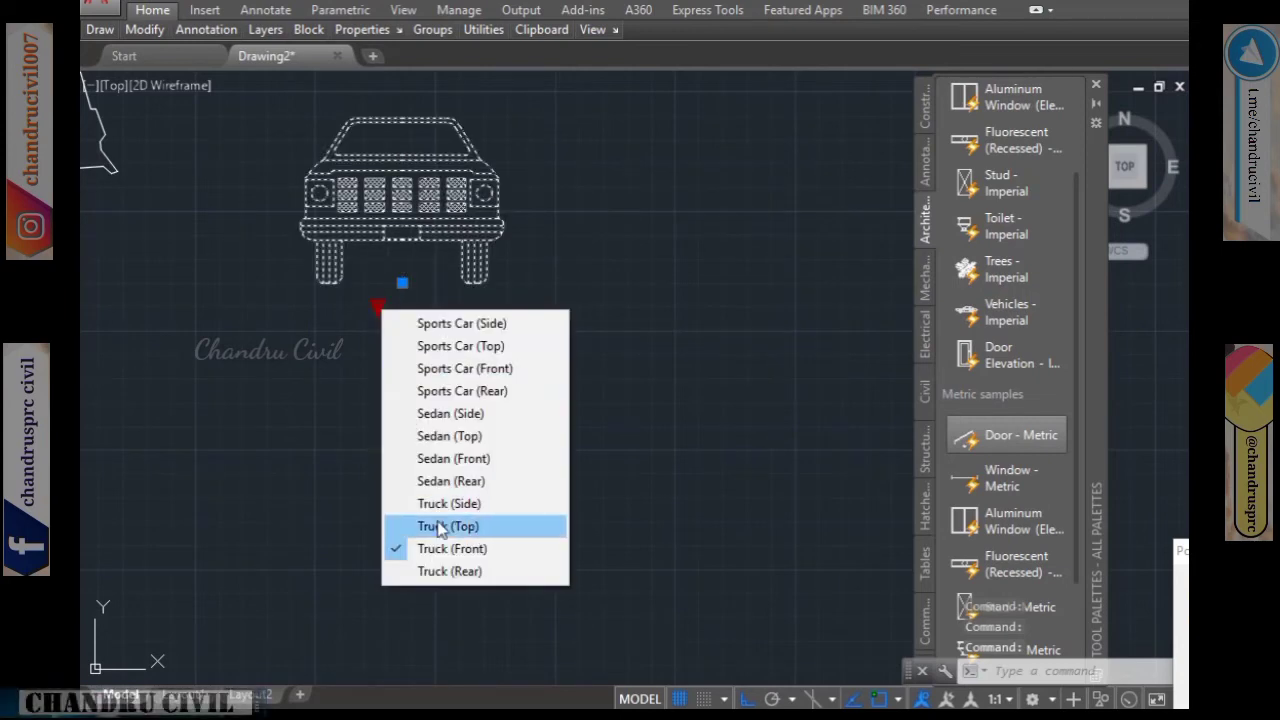
{"action": "left_click", "coordinate": [448, 571]}
{"action": "scroll", "coordinate": [509, 437], "scroll_direction": "down", "scroll_amount": 2}
{"action": "left_click", "coordinate": [614, 466]}
{"action": "scroll", "coordinate": [729, 486], "scroll_direction": "down", "scroll_amount": 2}
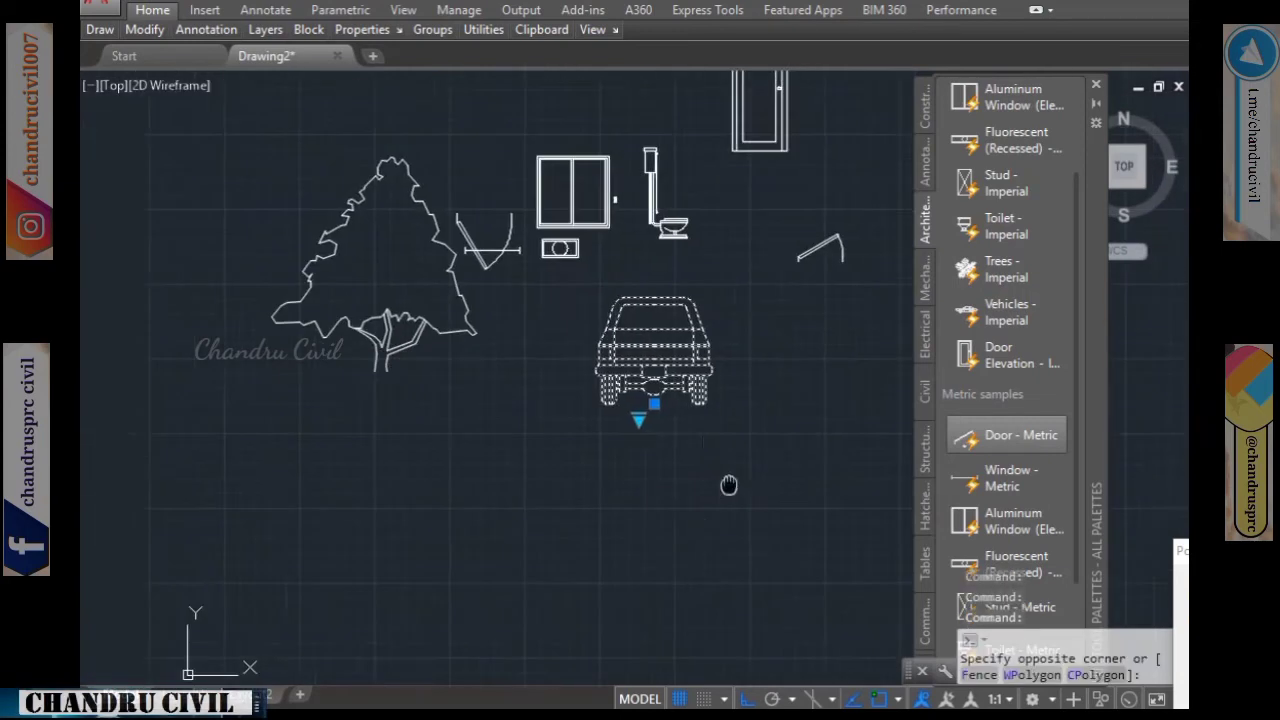
{"action": "key", "text": "Escape"}
{"action": "key", "text": "Escape"}
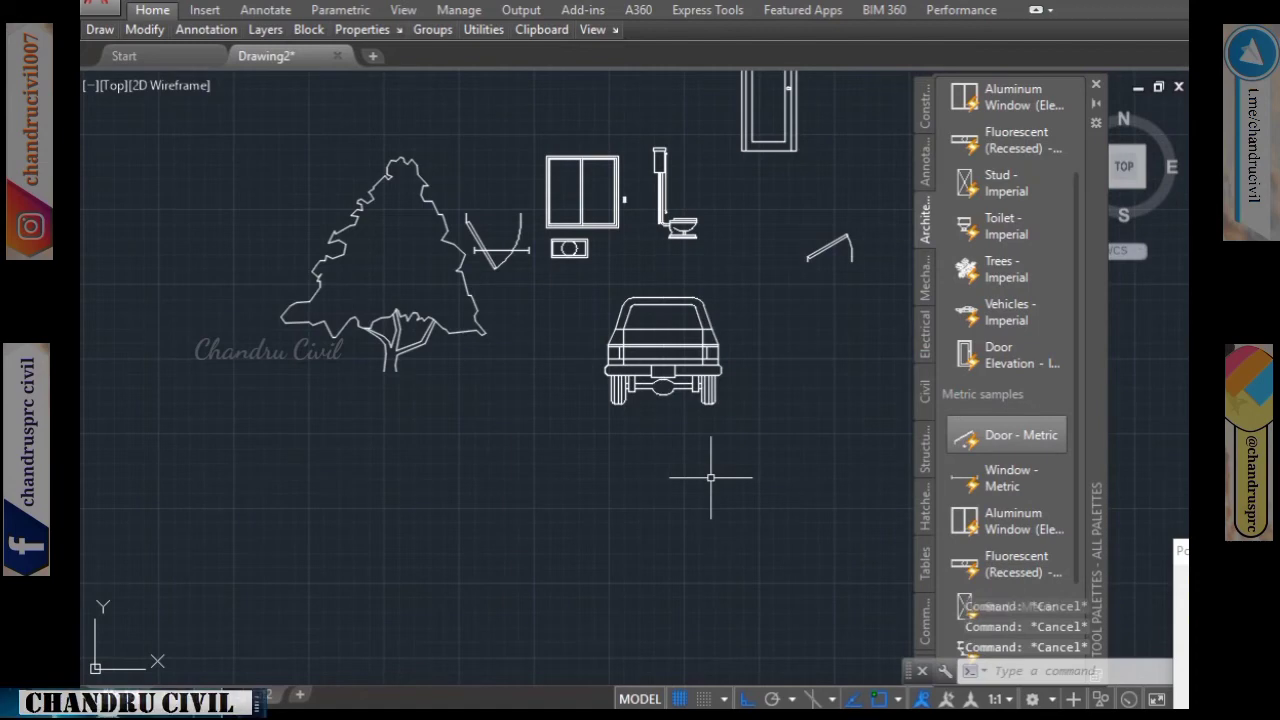
Inspect the truck's rear view up close, then display the Mechanical tool palette.
{"action": "scroll", "coordinate": [644, 460], "scroll_direction": "up", "scroll_amount": 3}
{"action": "scroll", "coordinate": [666, 414], "scroll_direction": "down", "scroll_amount": 2}
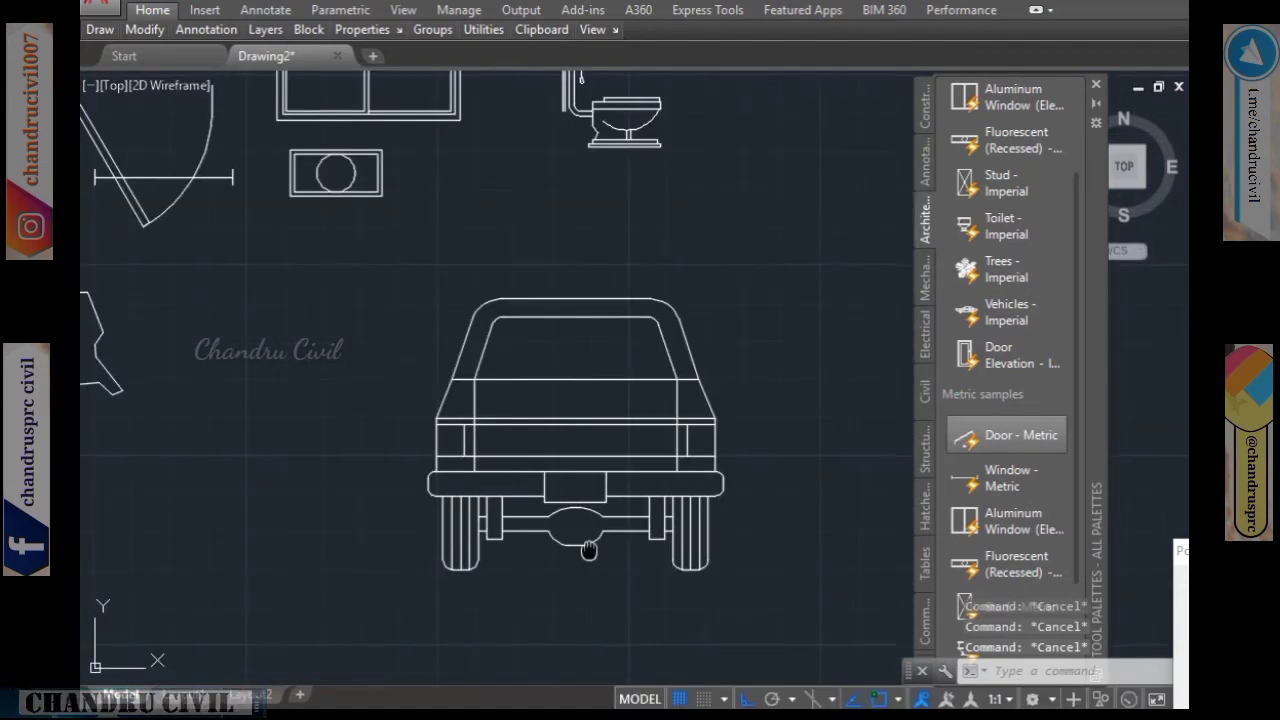
{"action": "middle_click_drag", "start_coordinate": [739, 504], "coordinate": [698, 485]}
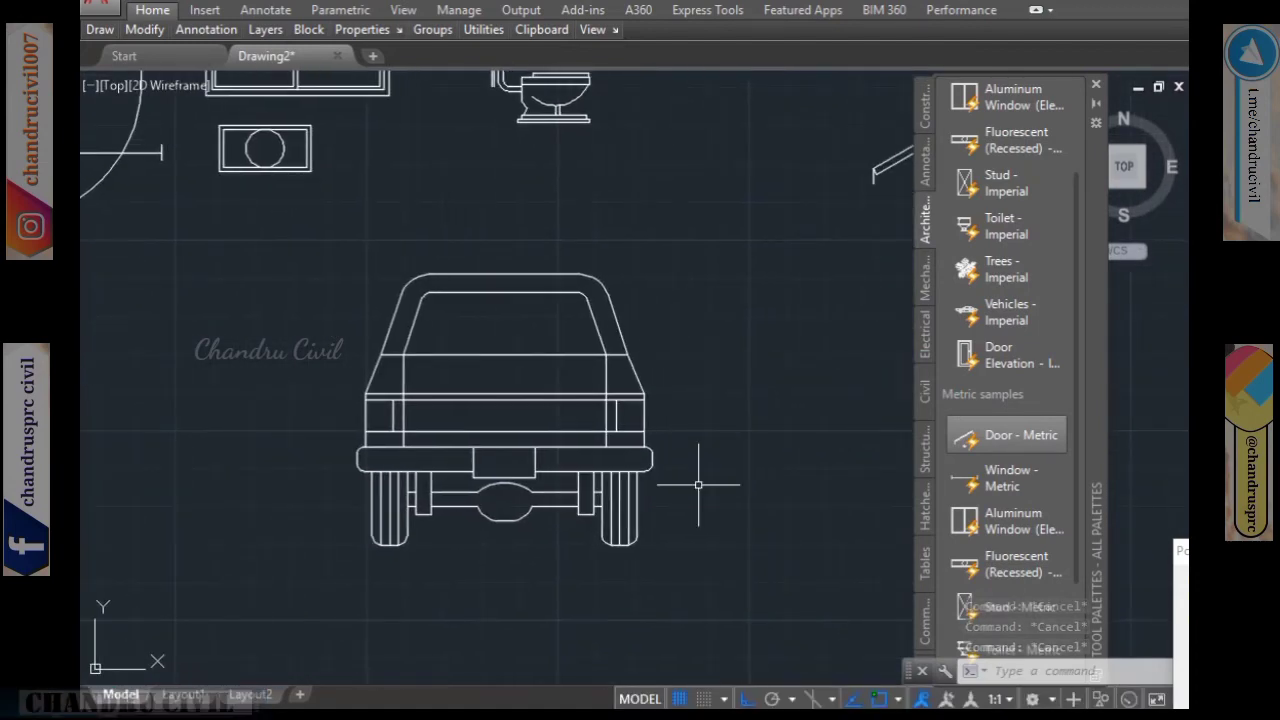
{"action": "scroll", "coordinate": [698, 485], "scroll_direction": "down", "scroll_amount": 3}
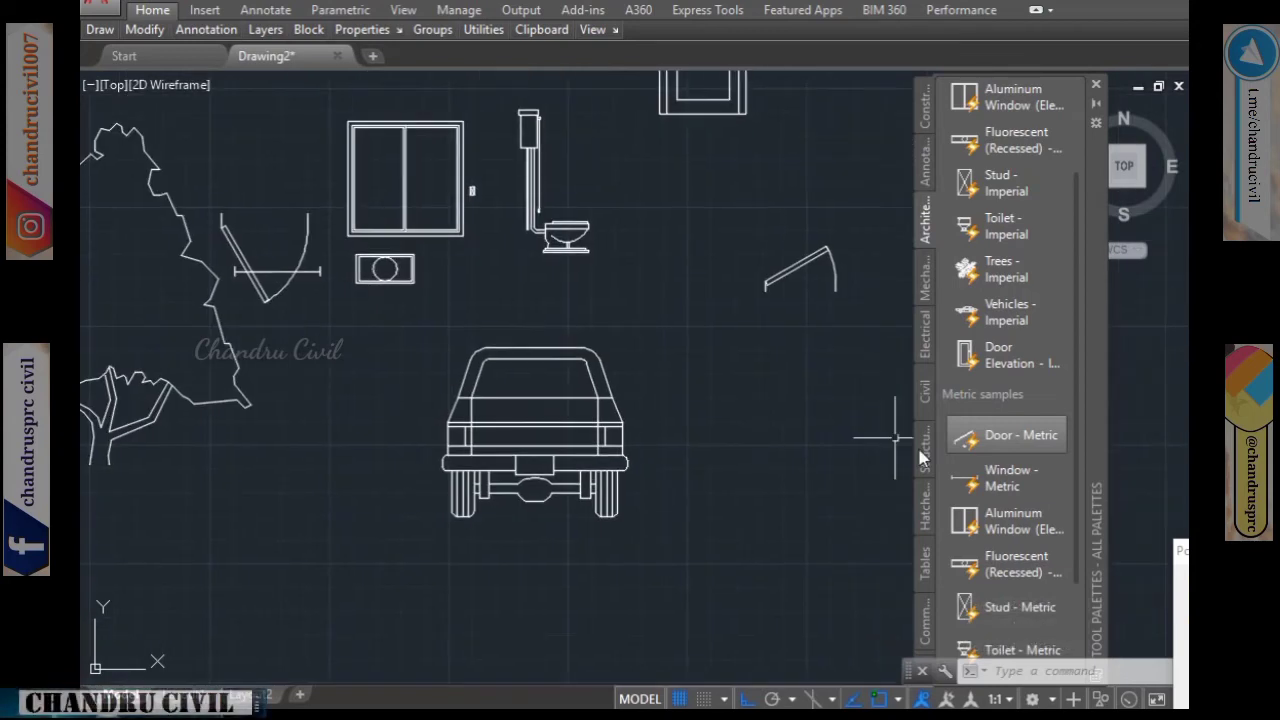
{"action": "left_click", "coordinate": [925, 276]}
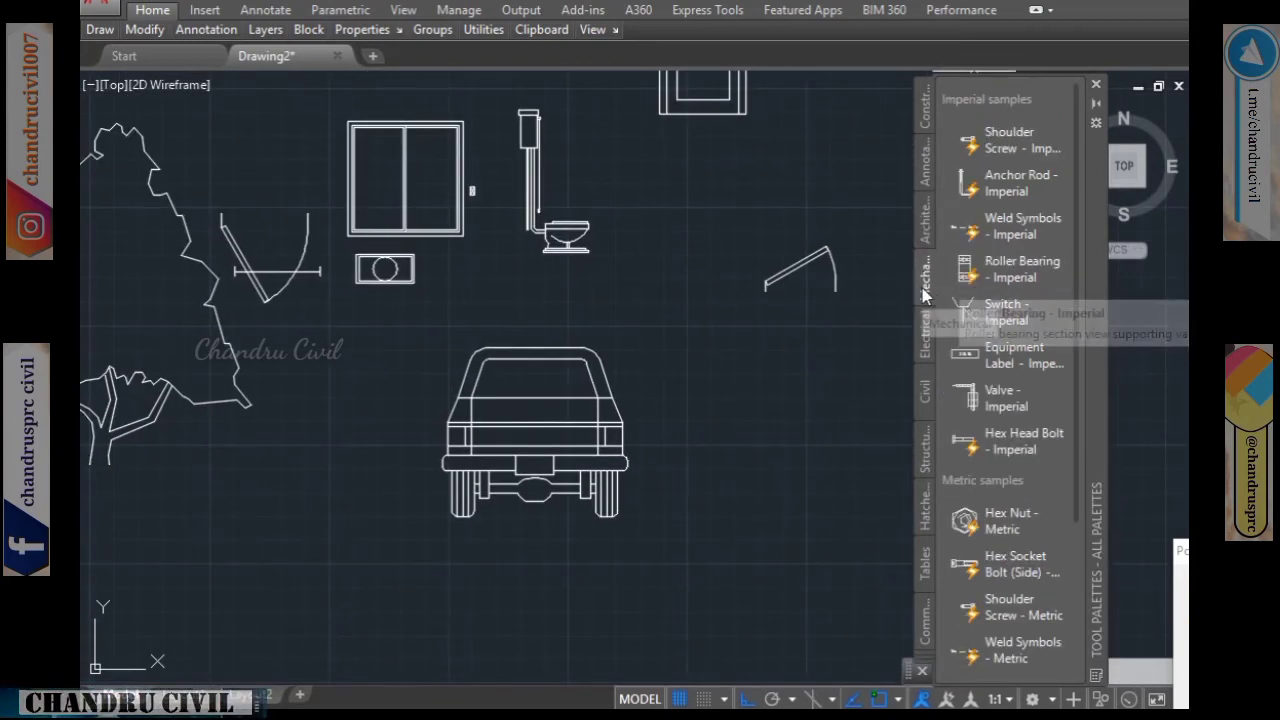
Browse the Mechanical samples, then display the Electrical and Civil tool palettes.
{"action": "scroll", "coordinate": [1008, 548], "scroll_direction": "down", "scroll_amount": 3}
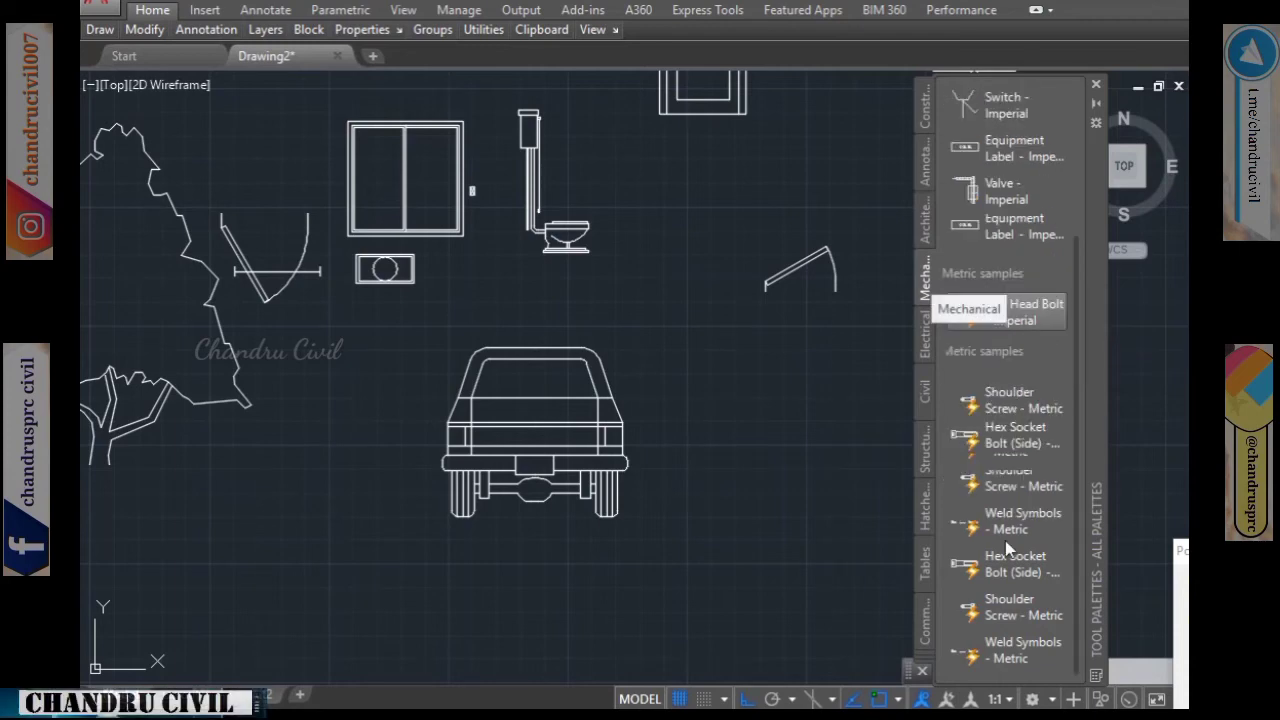
{"action": "left_click", "coordinate": [925, 333]}
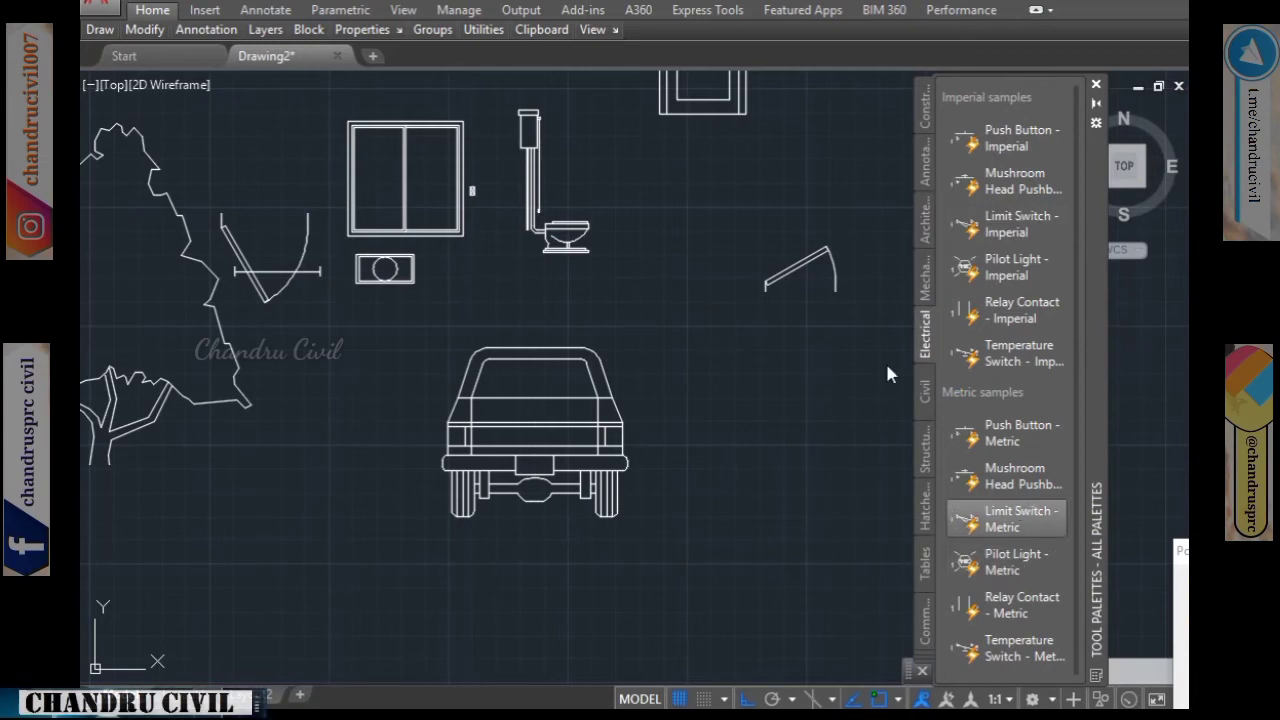
{"action": "left_click", "coordinate": [924, 392]}
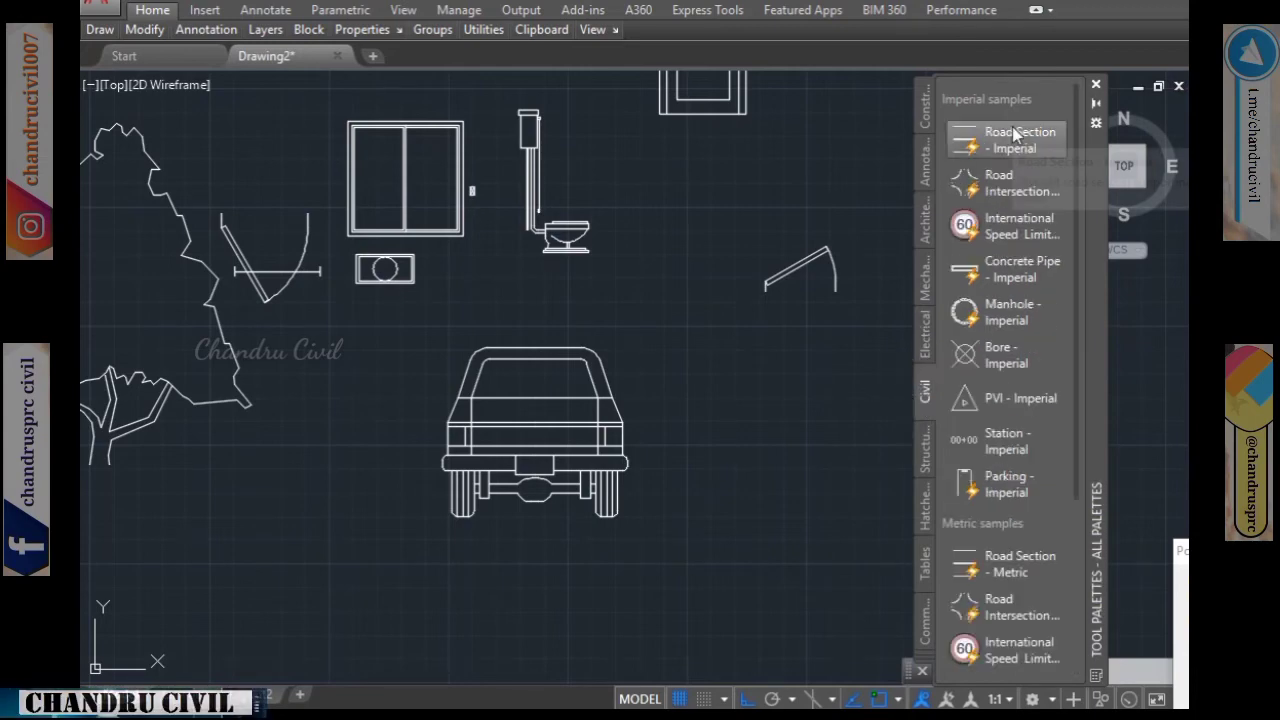
Insert the imperial Road Intersection block in the empty area beyond the architectural blocks.
{"action": "scroll", "coordinate": [700, 330], "scroll_direction": "down", "scroll_amount": 2}
{"action": "middle_click_drag", "start_coordinate": [800, 400], "coordinate": [310, 270]}
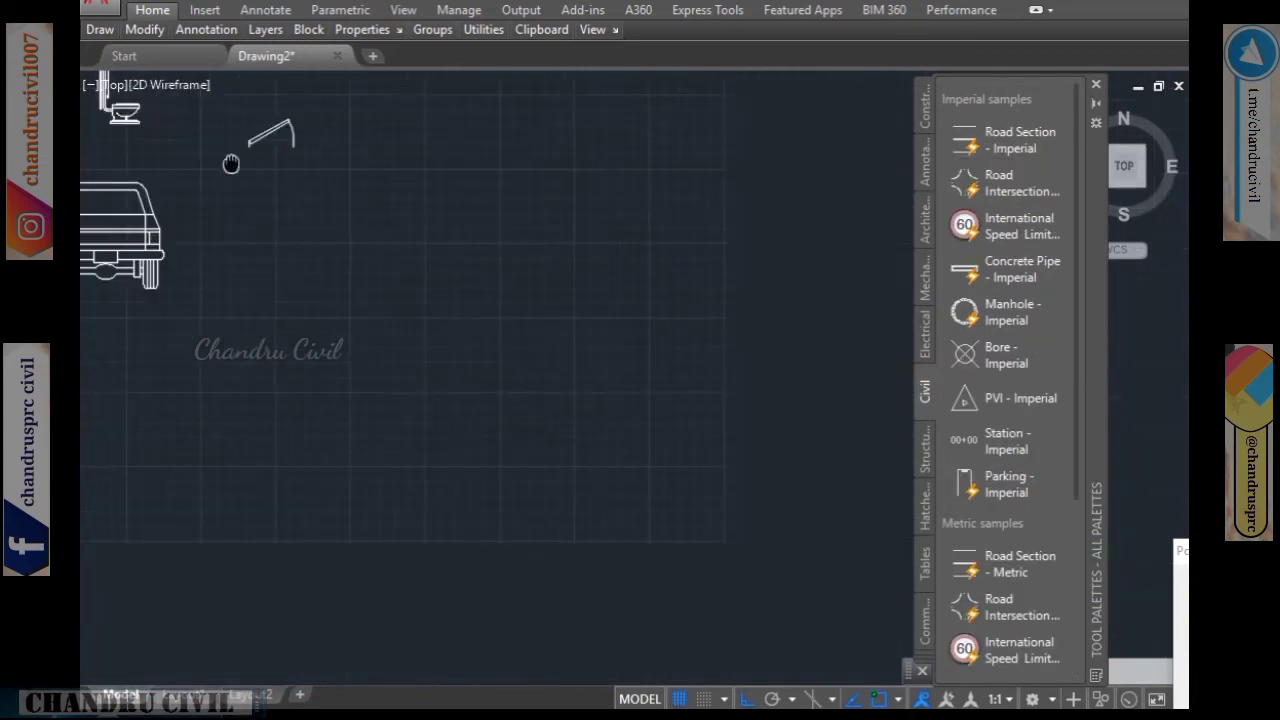
{"action": "left_click", "coordinate": [1003, 185]}
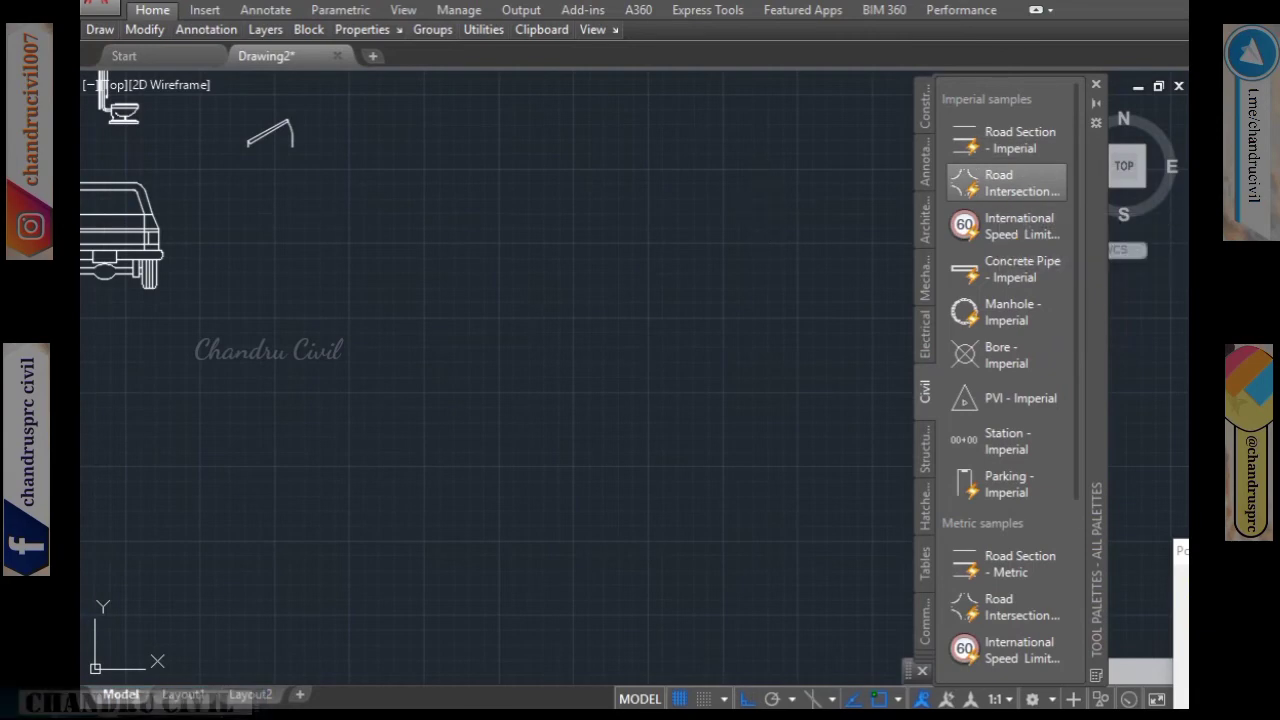
{"action": "scroll", "coordinate": [515, 340], "scroll_direction": "down", "scroll_amount": 5}
{"action": "scroll", "coordinate": [588, 337], "scroll_direction": "down", "scroll_amount": 3}
{"action": "left_click", "coordinate": [680, 262]}
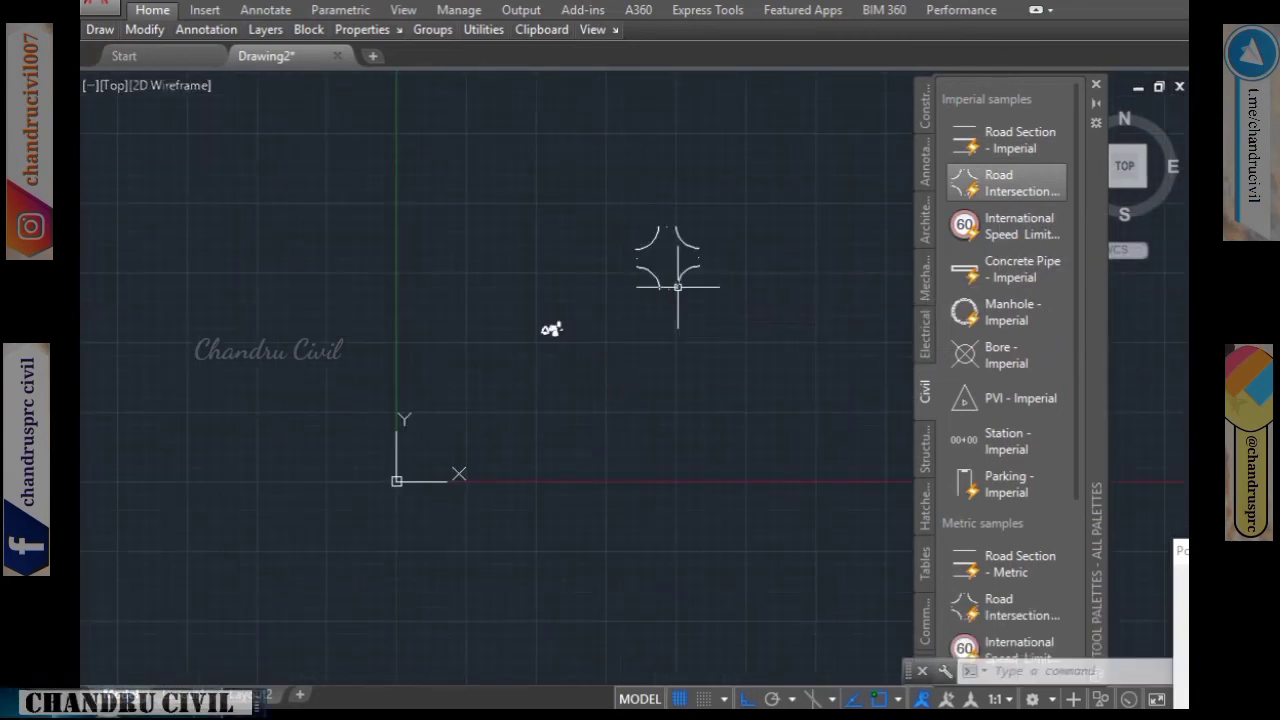
Insert the imperial International Speed Limit sign below the road intersection at annotation scale 1:1 and view it up close.
{"action": "left_click", "coordinate": [993, 228]}
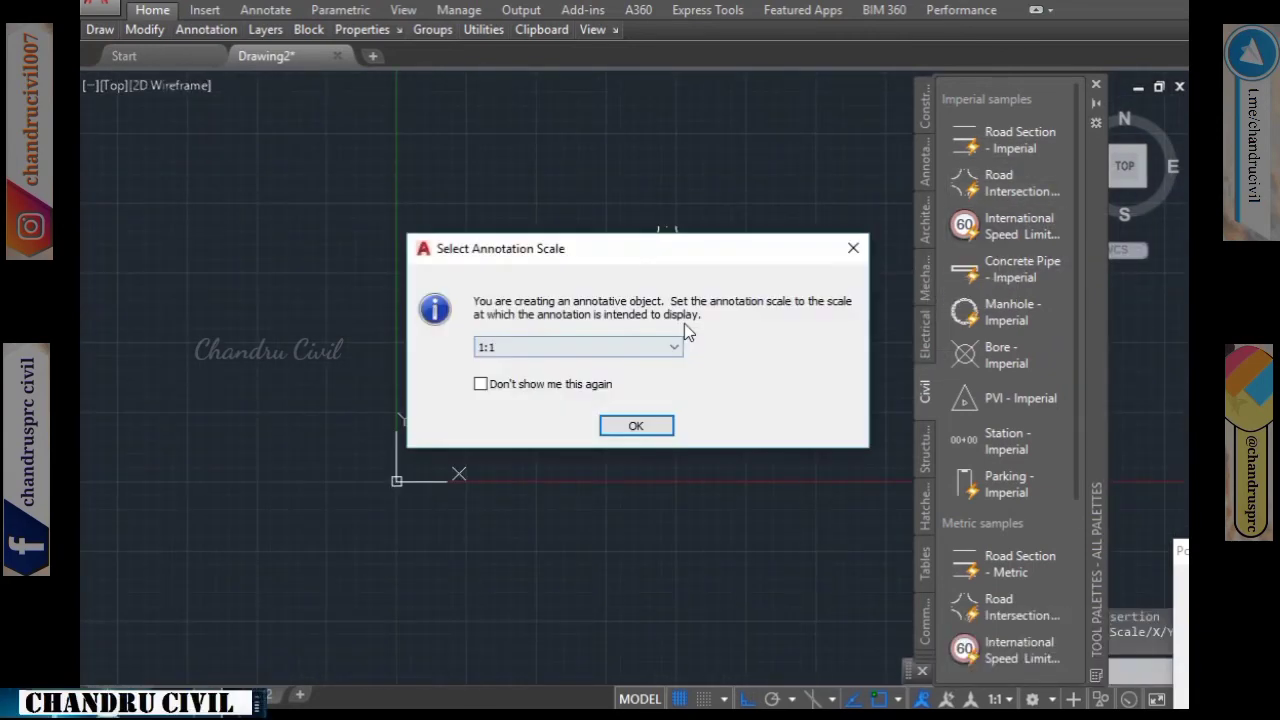
{"action": "left_click", "coordinate": [634, 427]}
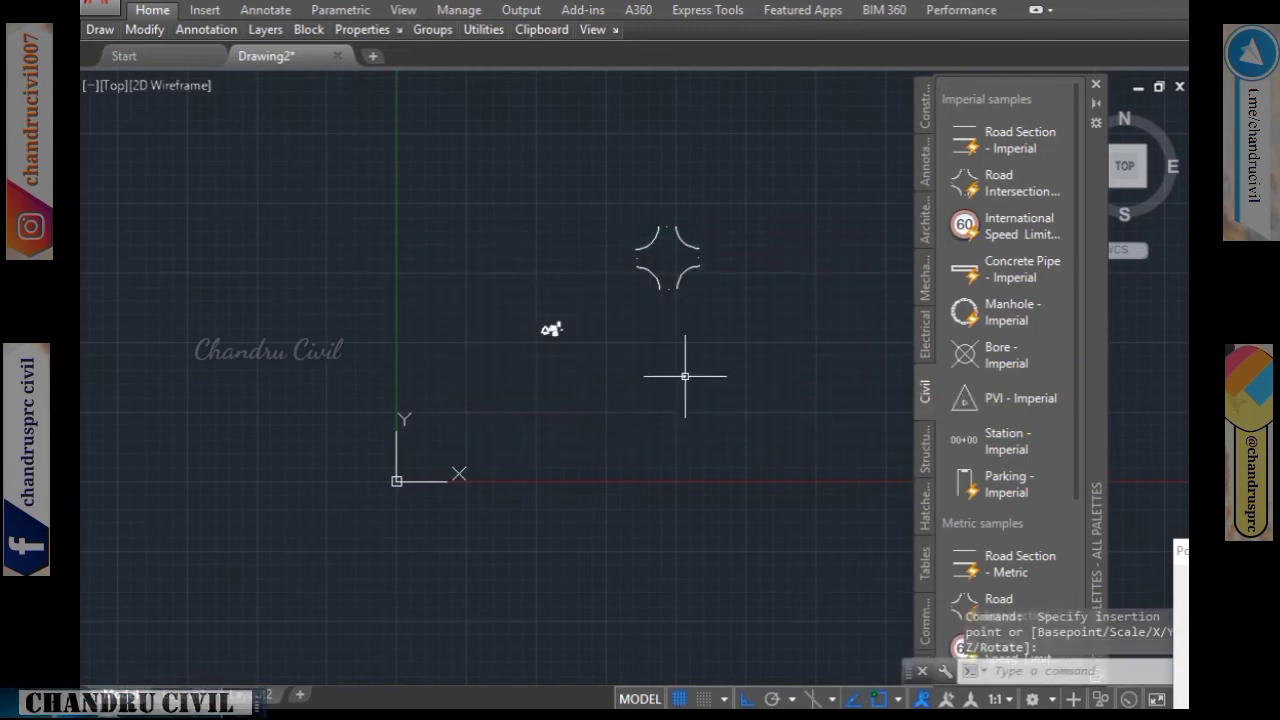
{"action": "middle_click_drag", "start_coordinate": [686, 371], "coordinate": [418, 435]}
{"action": "scroll", "coordinate": [449, 434], "scroll_direction": "down", "scroll_amount": 3}
{"action": "scroll", "coordinate": [383, 357], "scroll_direction": "up", "scroll_amount": 5}
{"action": "left_click", "coordinate": [250, 368]}
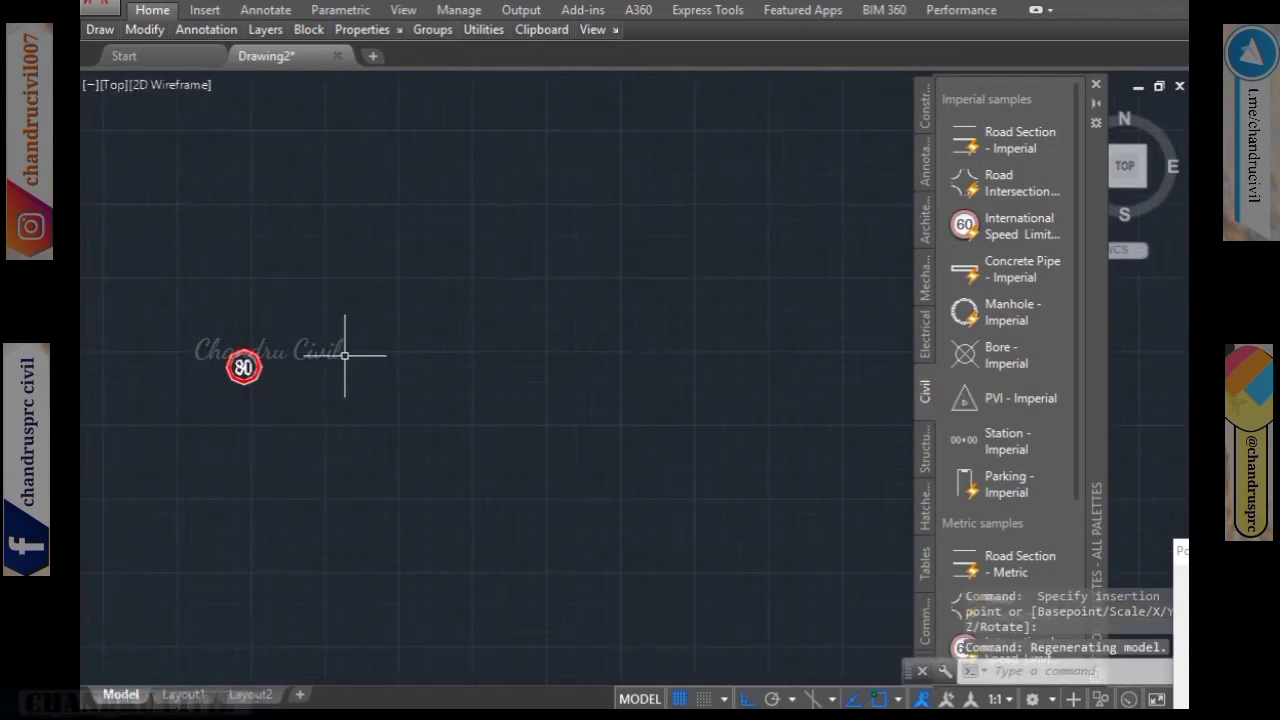
{"action": "scroll", "coordinate": [343, 357], "scroll_direction": "up", "scroll_amount": 4}
{"action": "scroll", "coordinate": [825, 356], "scroll_direction": "up", "scroll_amount": 3}
{"action": "middle_click_drag", "start_coordinate": [620, 386], "coordinate": [920, 216]}
Browse the remaining Civil samples and the Structural samples, then display the Hatches tool palette.
{"action": "scroll", "coordinate": [995, 330], "scroll_direction": "down", "scroll_amount": 5}
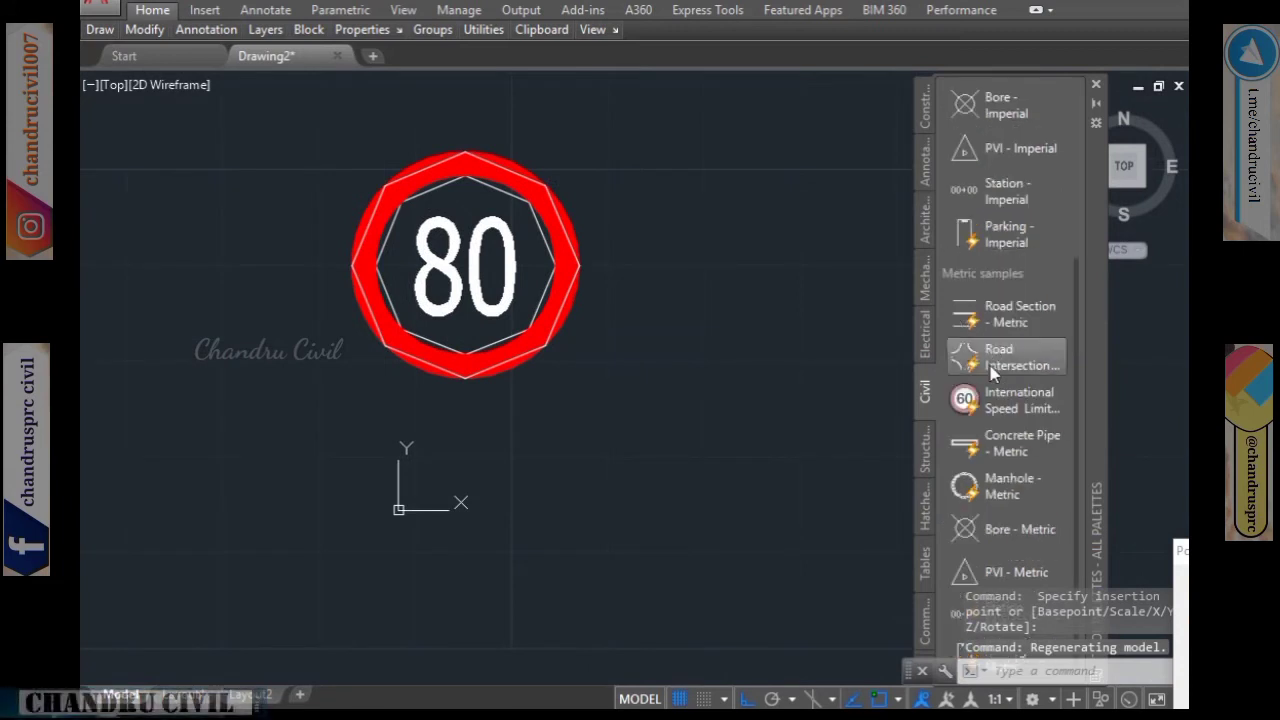
{"action": "left_click", "coordinate": [925, 450]}
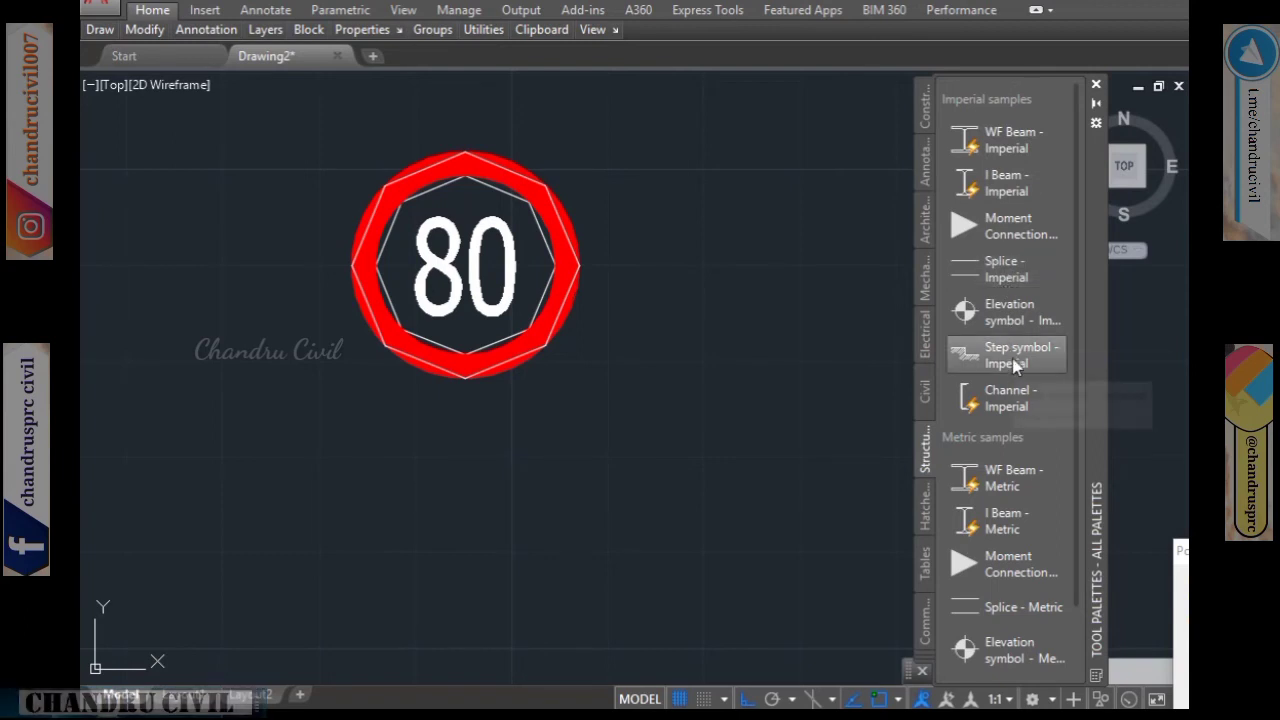
{"action": "scroll", "coordinate": [1014, 363], "scroll_direction": "down", "scroll_amount": 2}
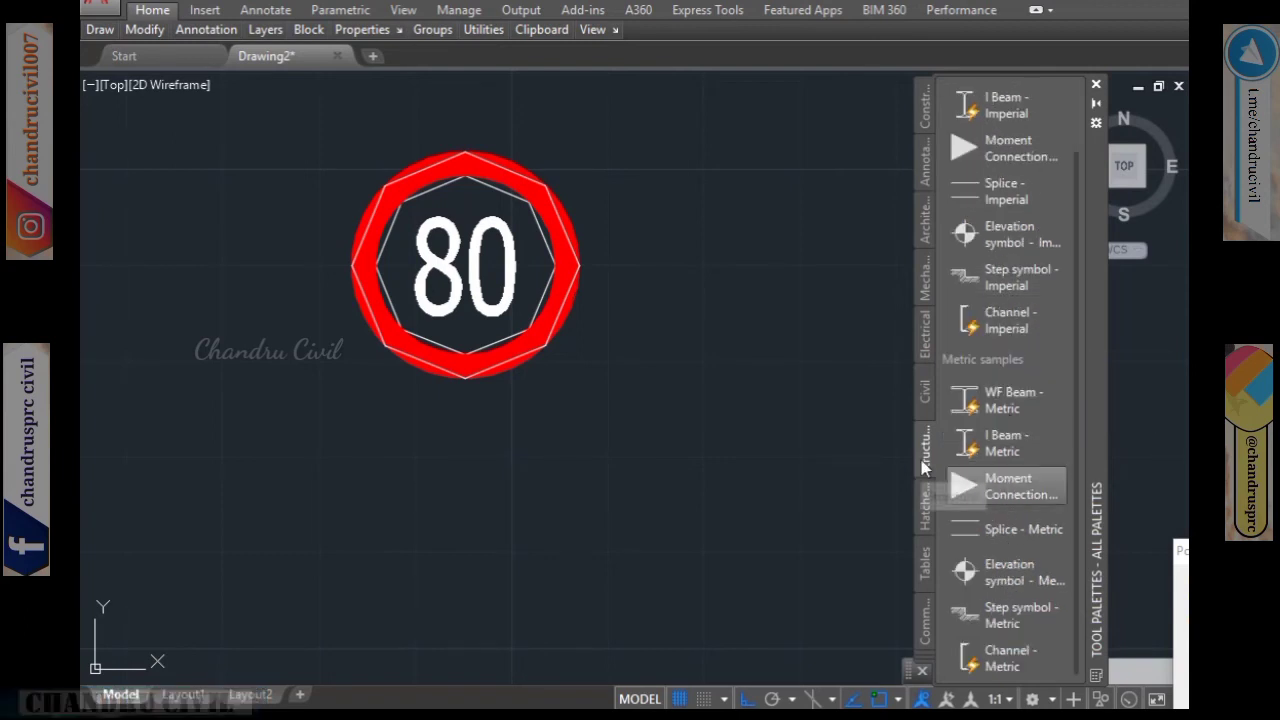
{"action": "left_click", "coordinate": [925, 512]}
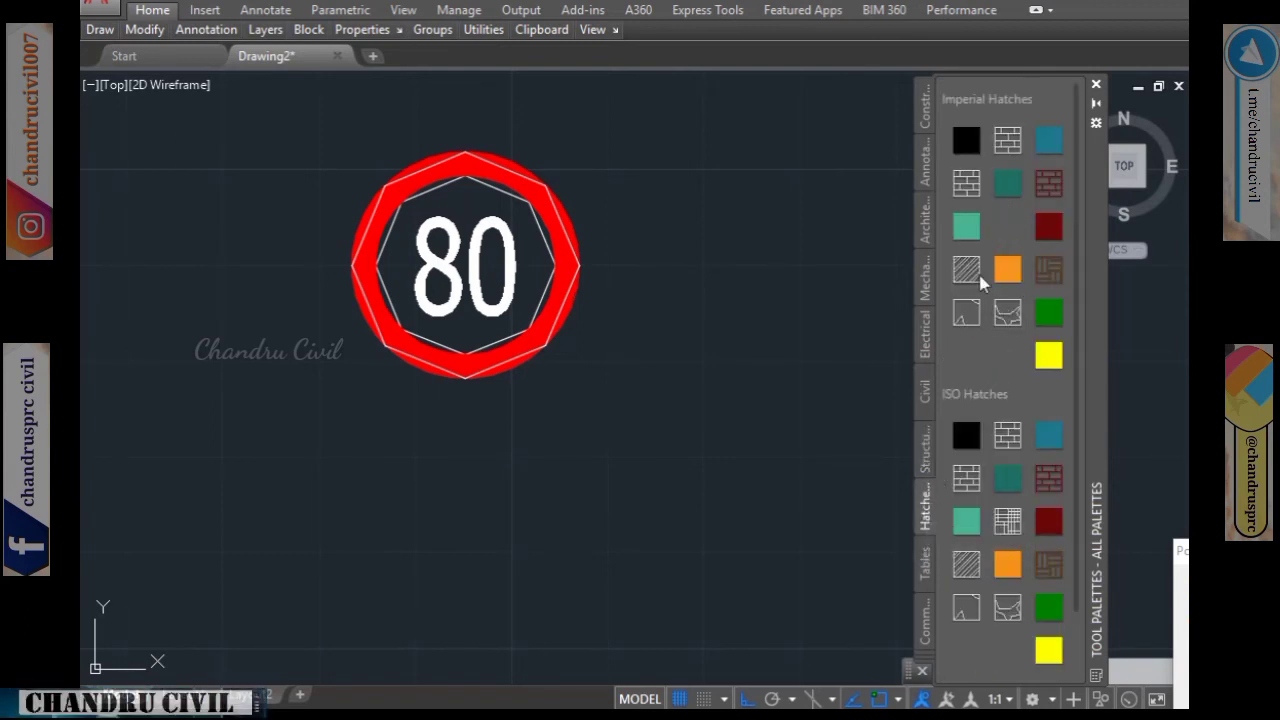
Apply the white brick hatch from the Imperial Hatches to the left pane of the window block.
{"action": "scroll", "coordinate": [760, 450], "scroll_direction": "down", "scroll_amount": 6}
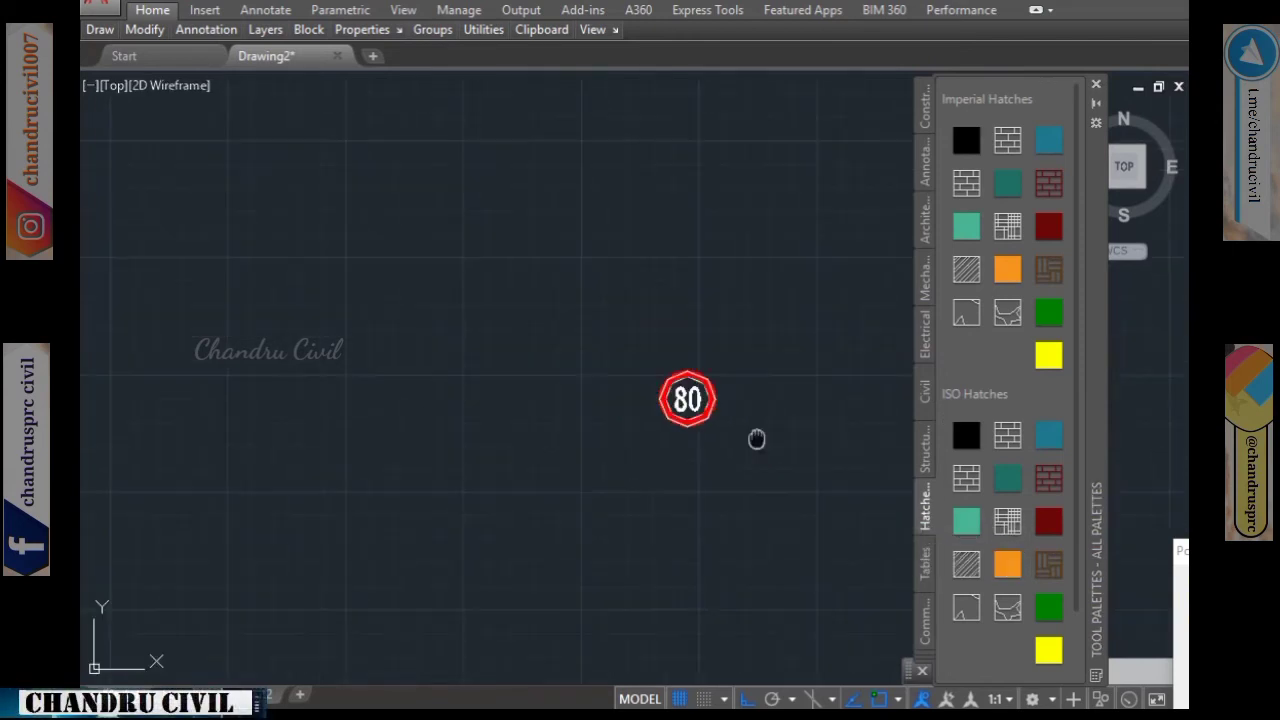
{"action": "scroll", "coordinate": [590, 345], "scroll_direction": "up", "scroll_amount": 5}
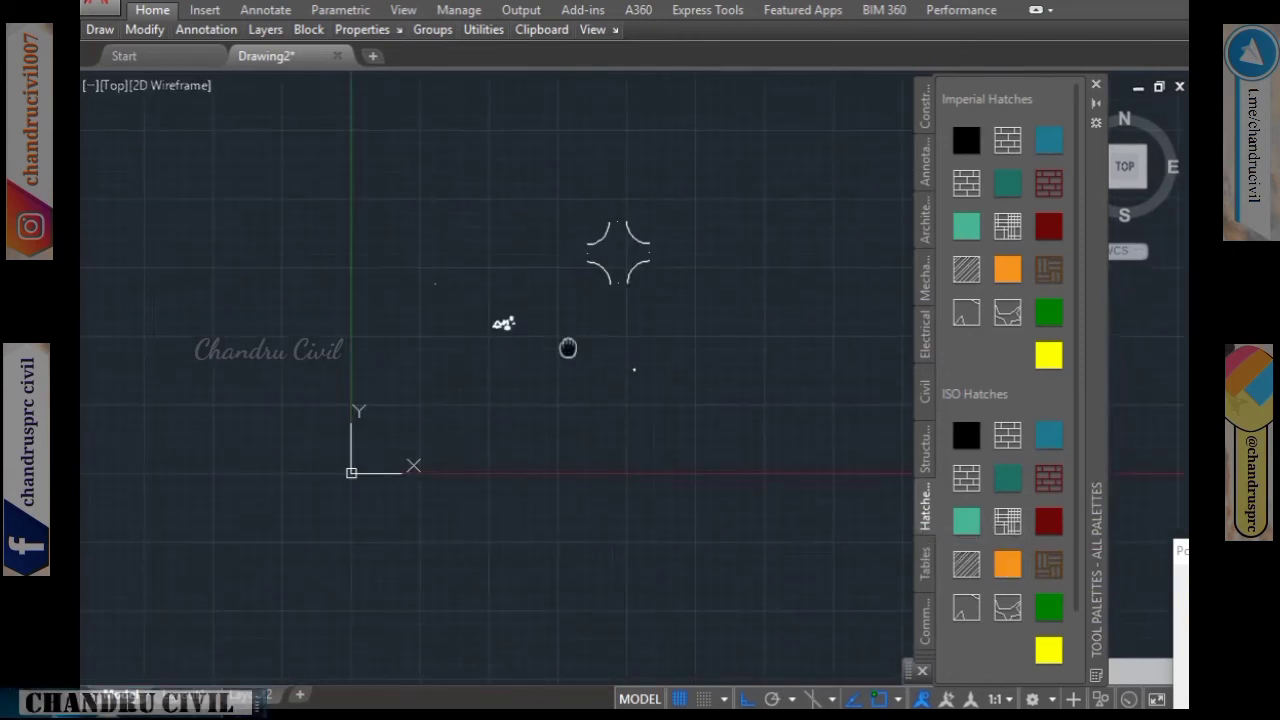
{"action": "scroll", "coordinate": [594, 477], "scroll_direction": "up", "scroll_amount": 8}
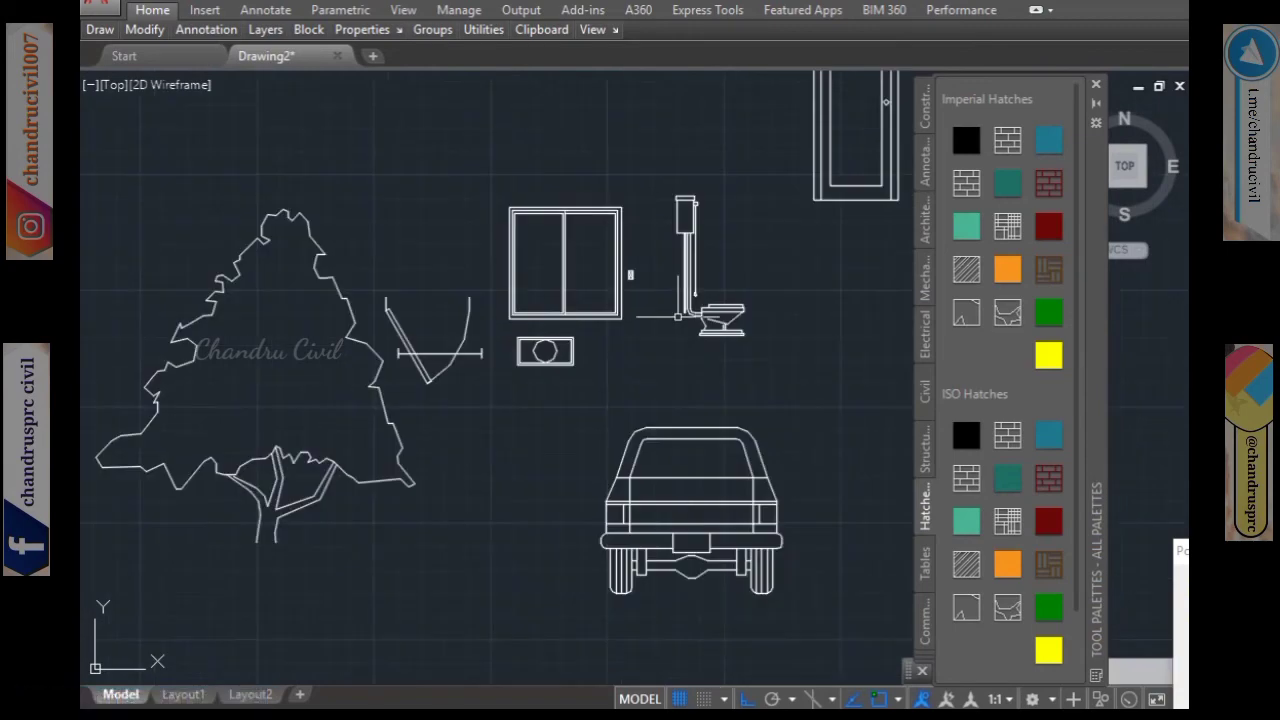
{"action": "middle_click_drag", "start_coordinate": [554, 209], "coordinate": [706, 384]}
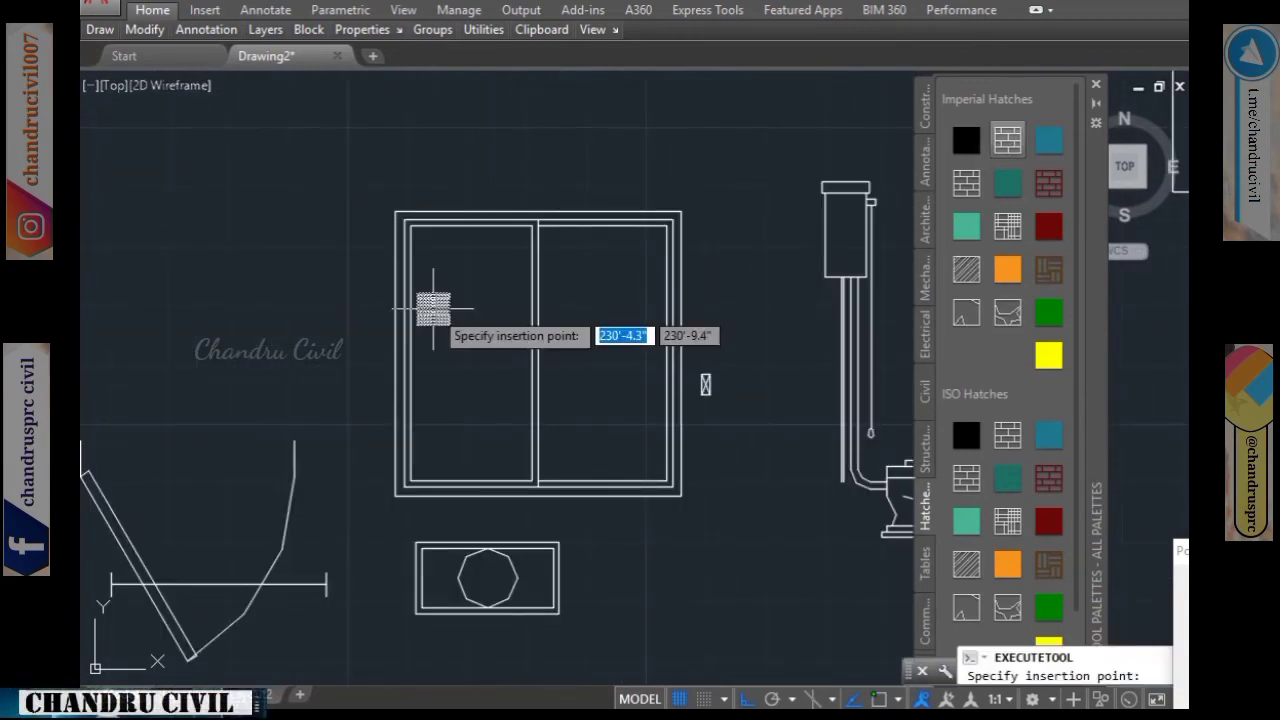
{"action": "left_click", "coordinate": [458, 330]}
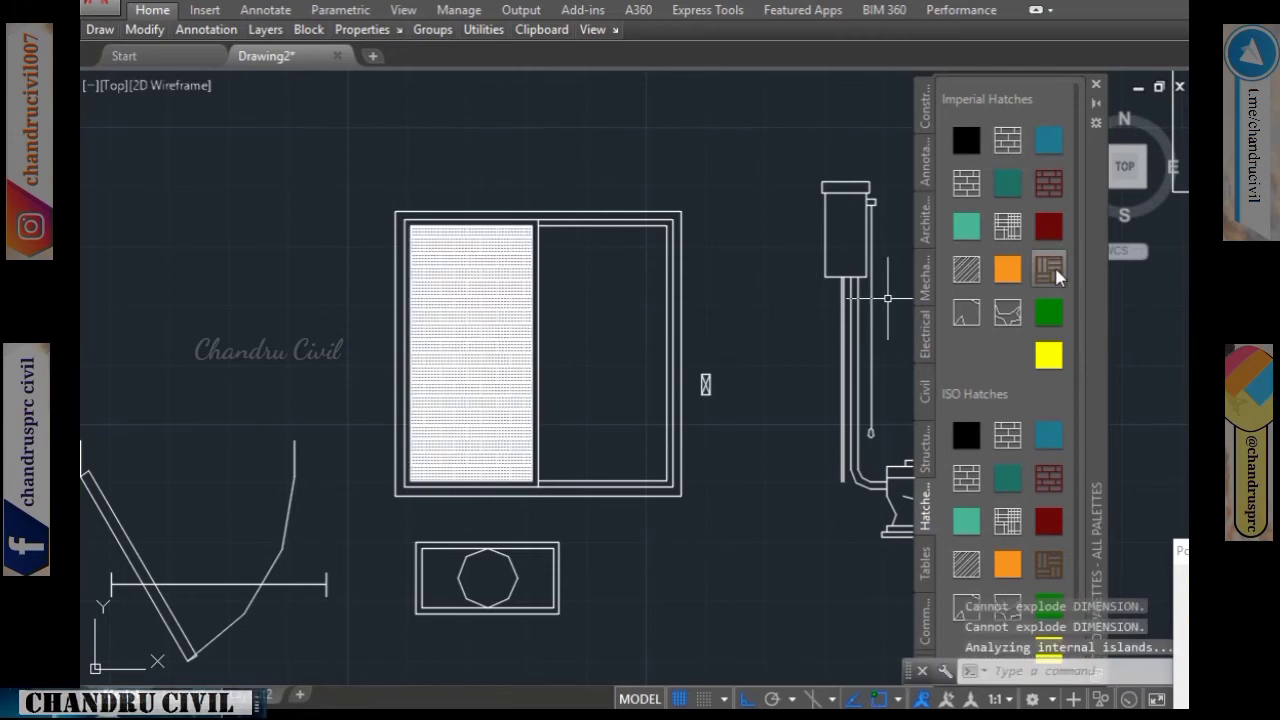
Fill the right pane of the window block with the orange solid hatch from the Imperial Hatches.
{"action": "left_click", "coordinate": [1007, 285]}
{"action": "left_click", "coordinate": [574, 346]}
{"action": "middle_click_drag", "start_coordinate": [574, 346], "coordinate": [334, 270]}
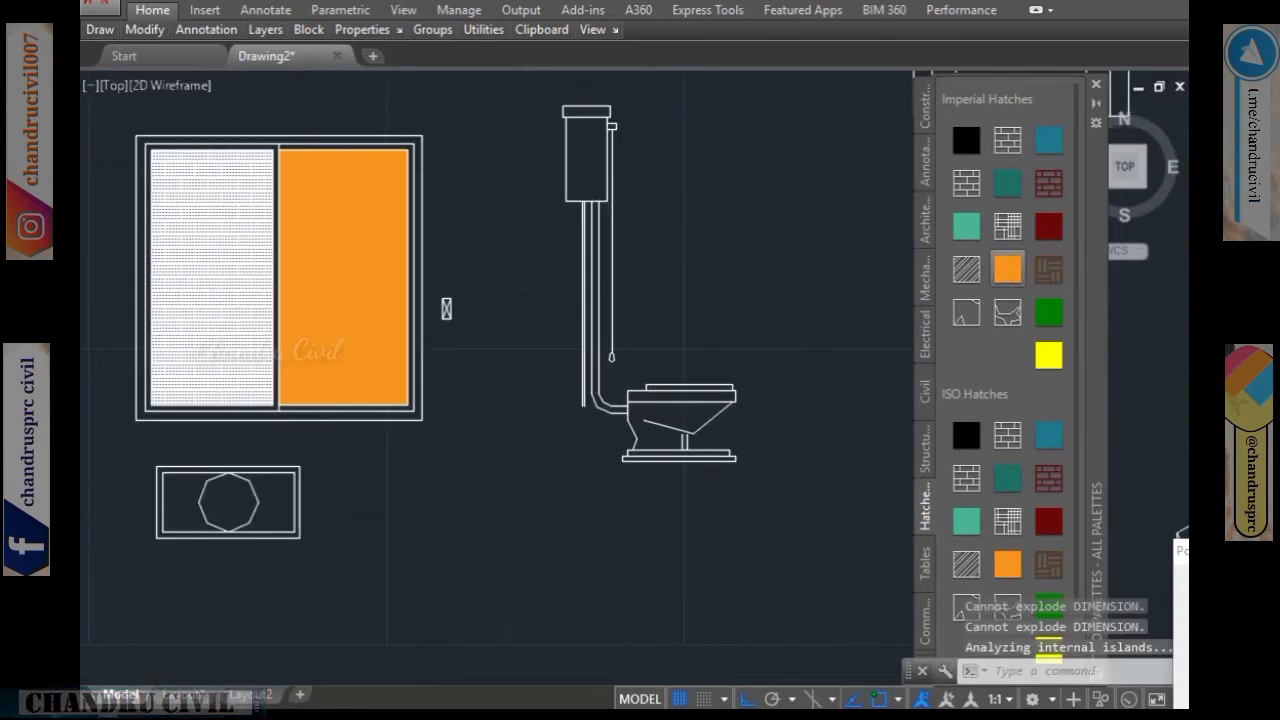
Fill the circle in the rectangular block below the window with the ISO teal solid, and the area to its right with the red brick hatch.
{"action": "left_click", "coordinate": [1016, 490]}
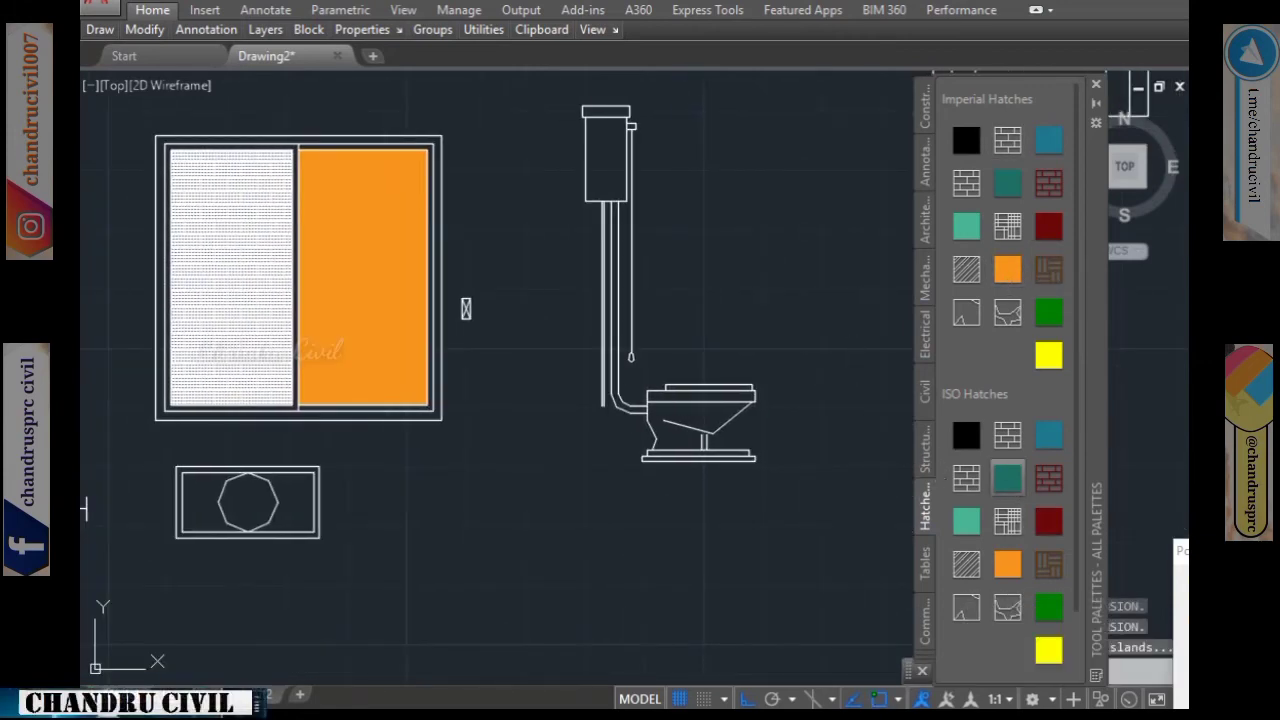
{"action": "left_click", "coordinate": [247, 502]}
{"action": "middle_click_drag", "start_coordinate": [401, 506], "coordinate": [640, 418]}
{"action": "scroll", "coordinate": [640, 418], "scroll_direction": "up", "scroll_amount": 4}
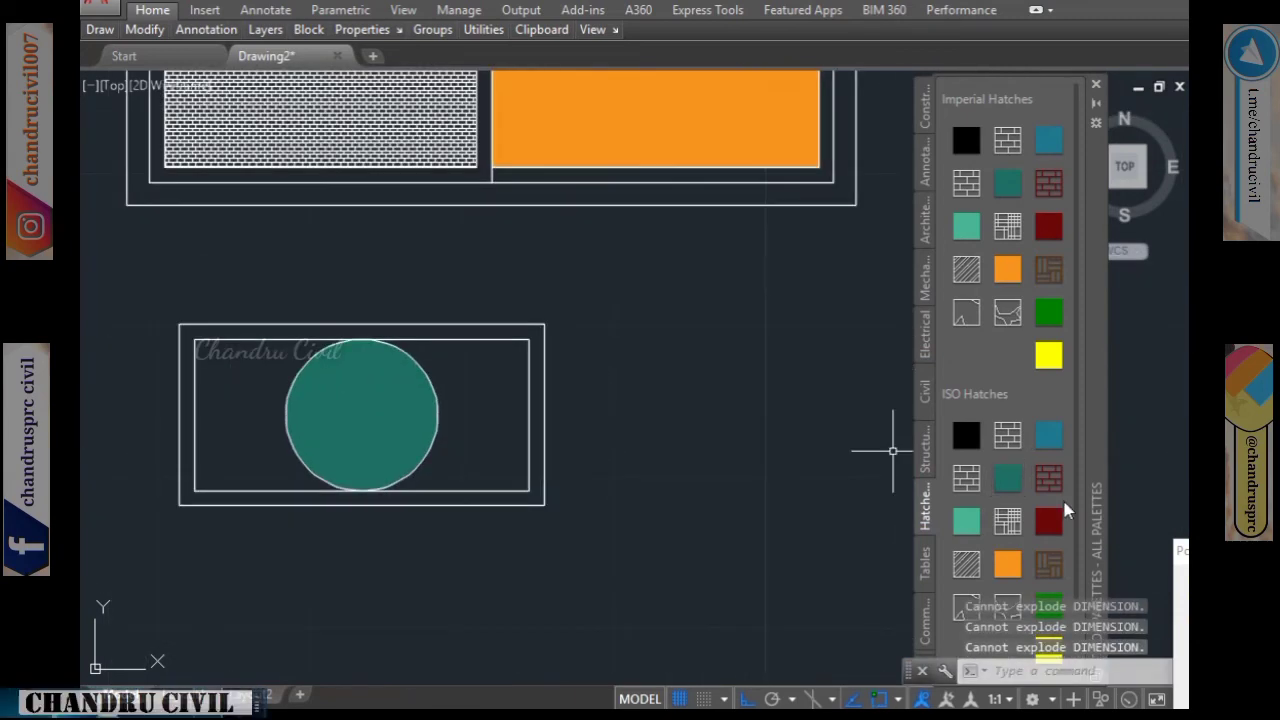
{"action": "left_click", "coordinate": [1048, 477]}
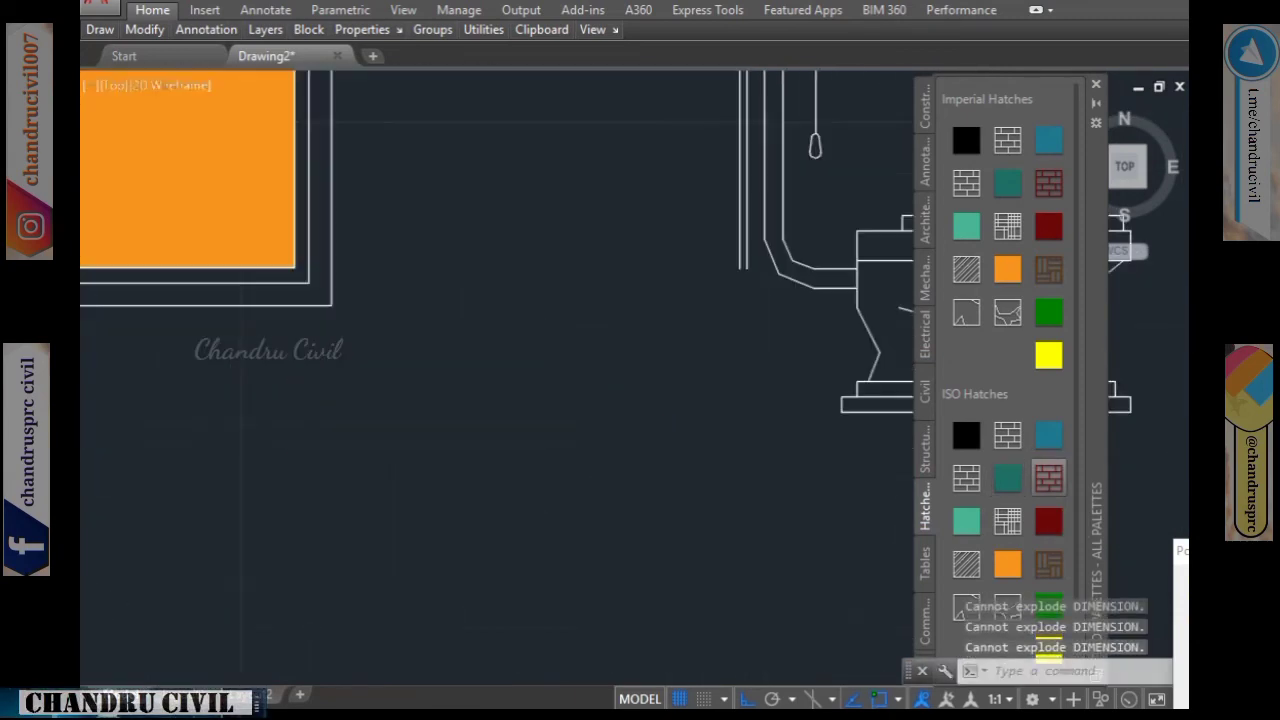
{"action": "scroll", "coordinate": [640, 400], "scroll_direction": "down", "scroll_amount": 2}
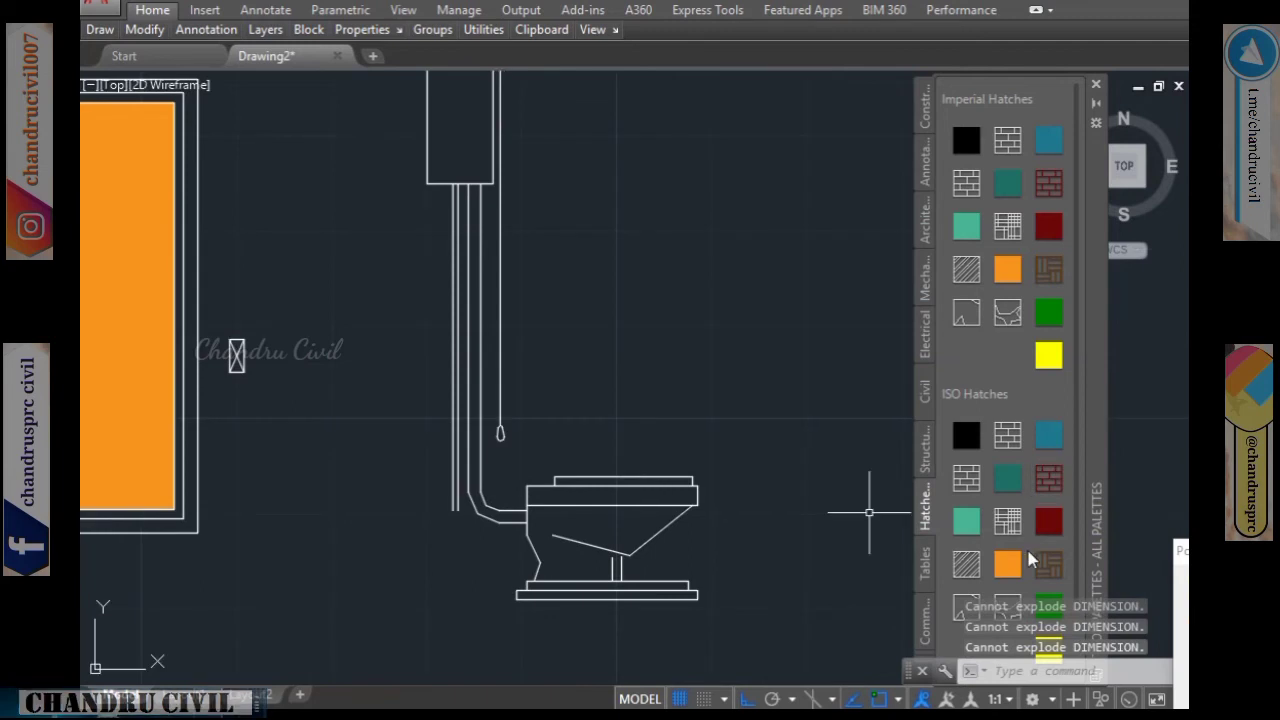
Fill the toilet bowl with the ISO green solid hatch and the rim above it with the yellow solid hatch.
{"action": "scroll", "coordinate": [1024, 517], "scroll_direction": "down", "scroll_amount": 2}
{"action": "left_click", "coordinate": [1048, 537]}
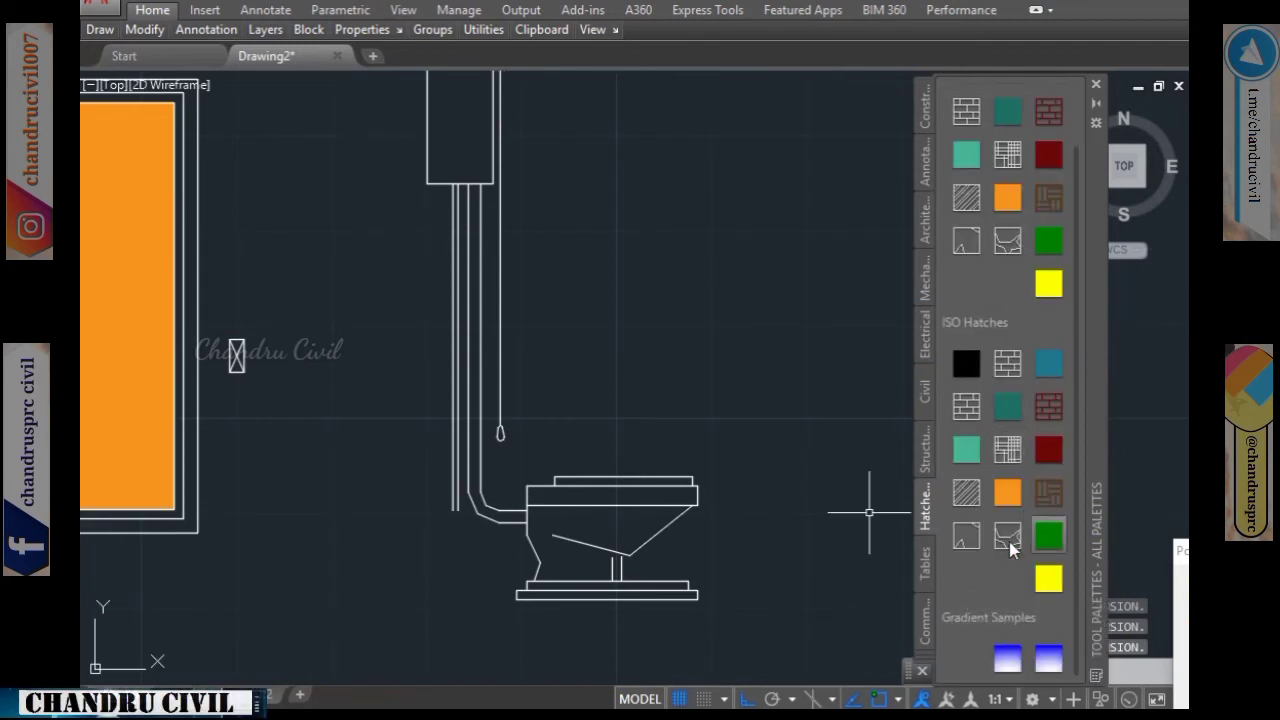
{"action": "left_click", "coordinate": [590, 525]}
{"action": "left_click", "coordinate": [1048, 585]}
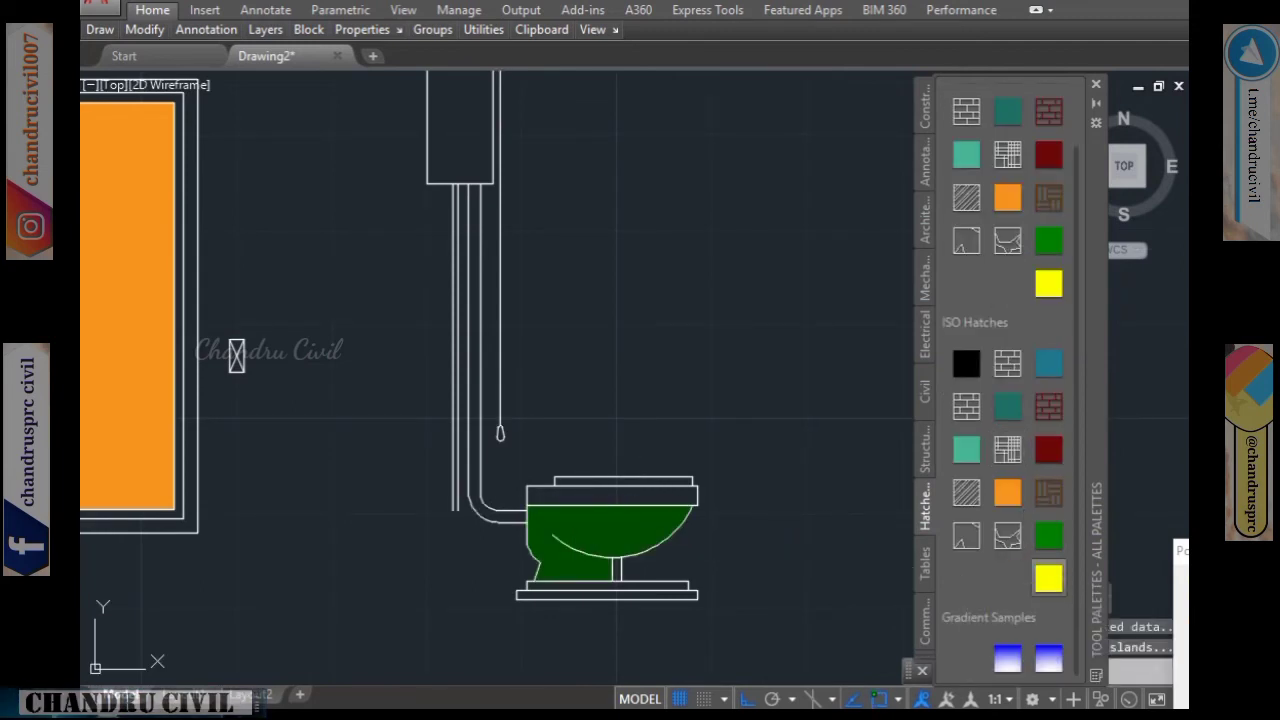
{"action": "left_click", "coordinate": [600, 495]}
{"action": "middle_click_drag", "start_coordinate": [600, 495], "coordinate": [732, 516]}
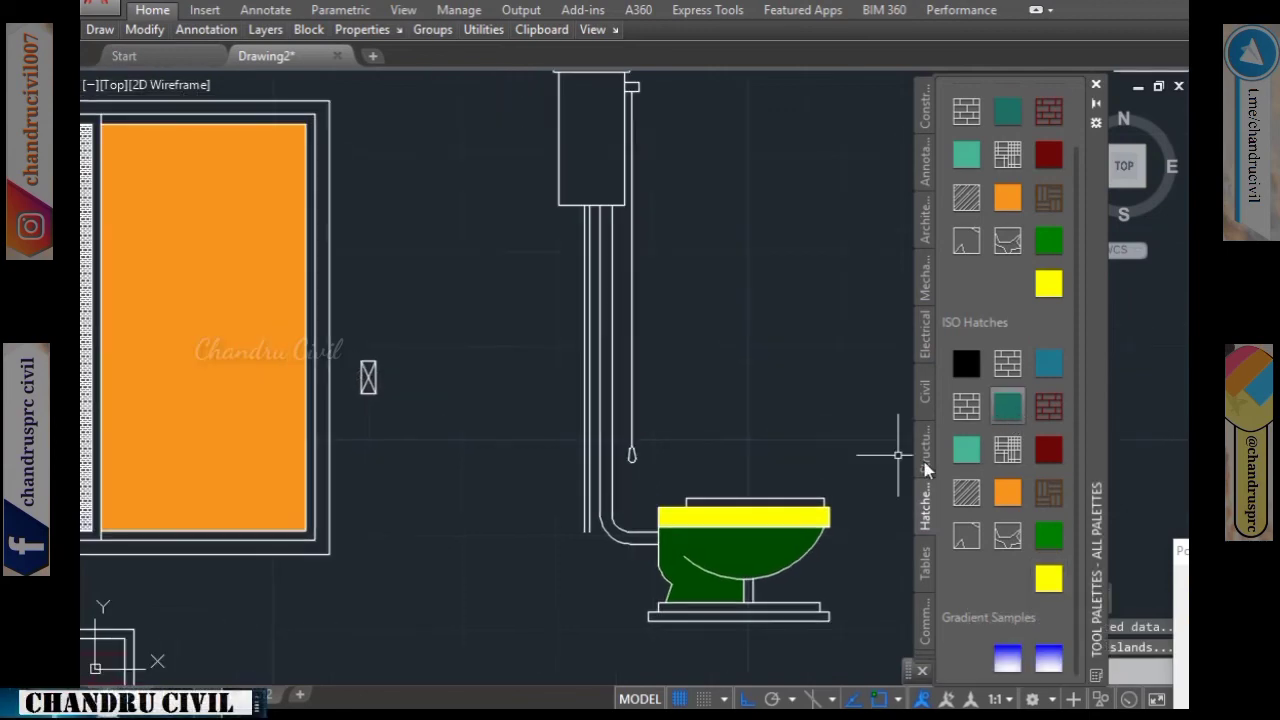
Try the ISO teal solid on the toilet lid, then fill the toilet's cistern with the dark red solid hatch.
{"action": "left_click", "coordinate": [1008, 405]}
{"action": "left_click", "coordinate": [771, 499]}
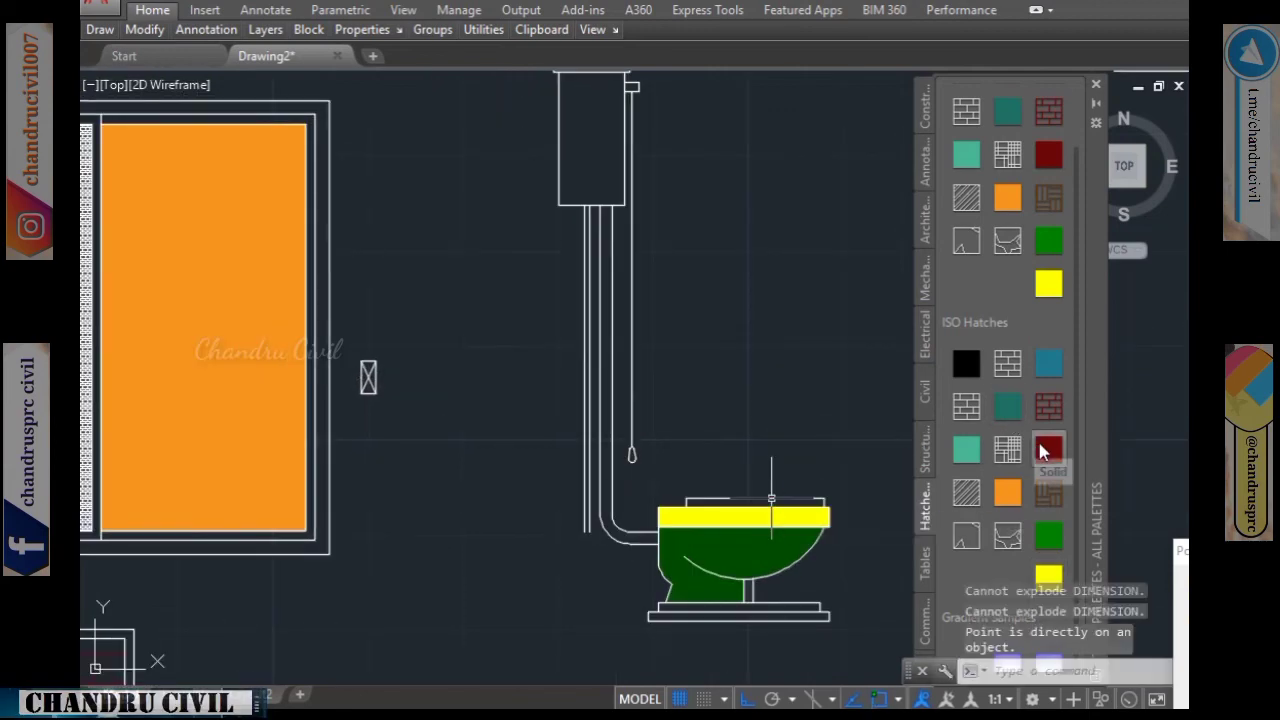
{"action": "left_click", "coordinate": [1048, 449]}
{"action": "left_click", "coordinate": [592, 170]}
{"action": "scroll", "coordinate": [666, 364], "scroll_direction": "down", "scroll_amount": 4}
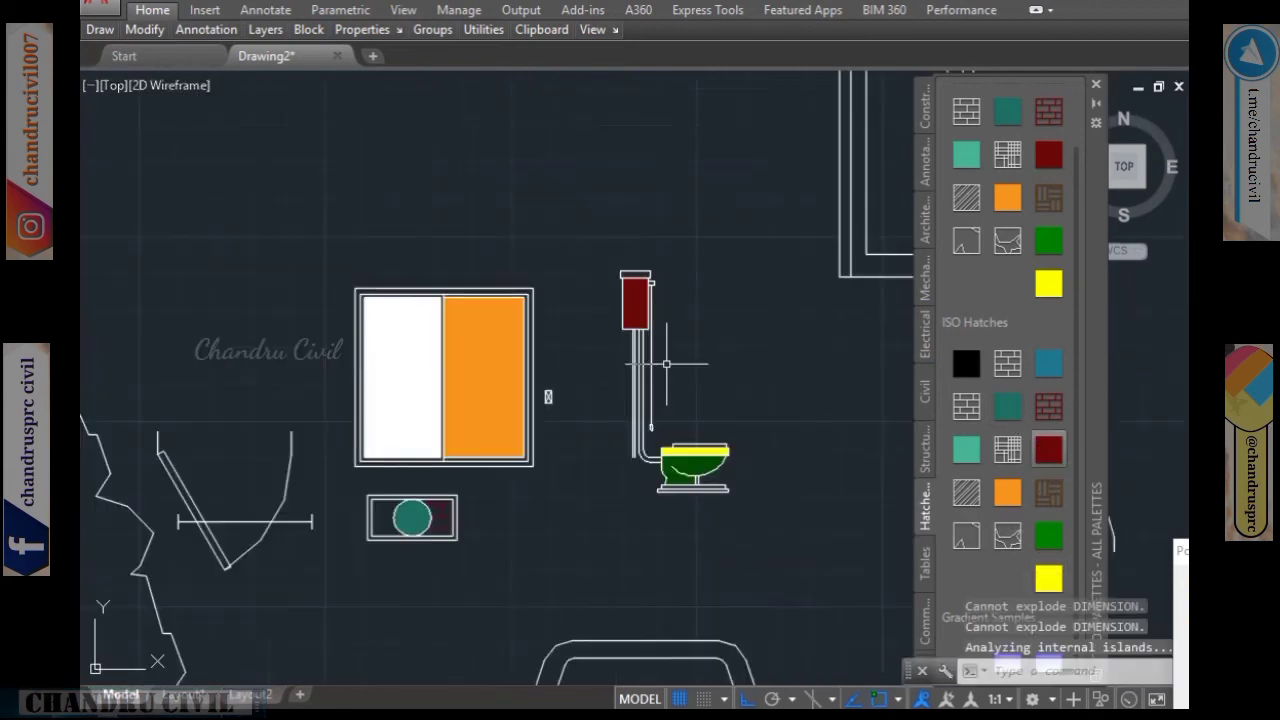
{"action": "scroll", "coordinate": [666, 364], "scroll_direction": "up", "scroll_amount": 3}
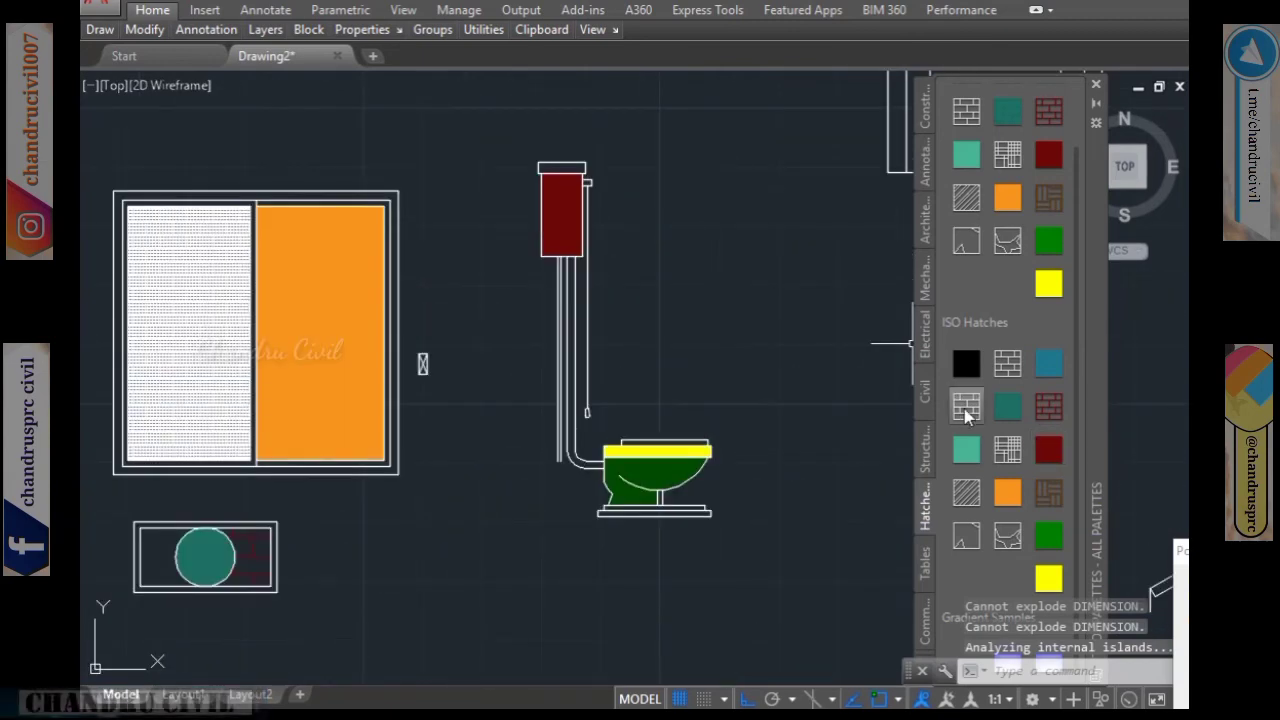
Apply the large white brick hatch from the ISO Hatches to the inner panel of the door elevation.
{"action": "left_click", "coordinate": [967, 415]}
{"action": "middle_click_drag", "start_coordinate": [826, 180], "coordinate": [574, 400]}
{"action": "scroll", "coordinate": [686, 343], "scroll_direction": "down", "scroll_amount": 3}
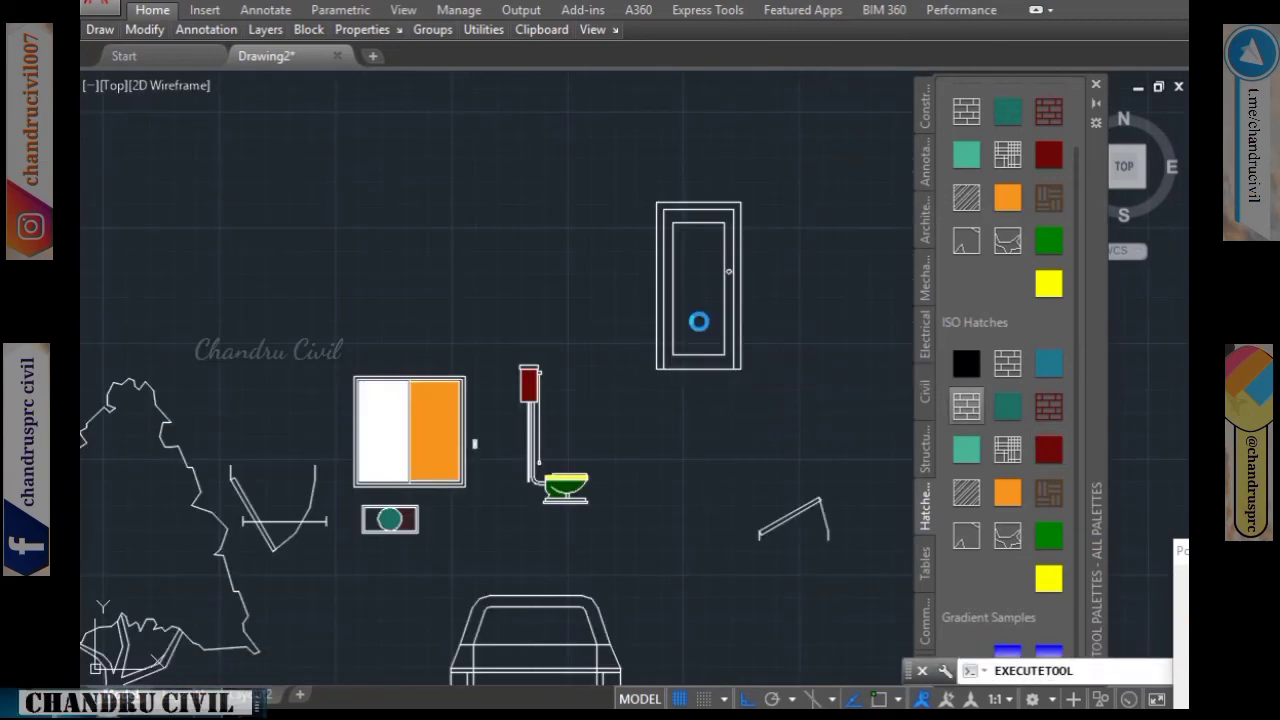
{"action": "left_click", "coordinate": [698, 321]}
{"action": "scroll", "coordinate": [518, 213], "scroll_direction": "up", "scroll_amount": 2}
{"action": "scroll", "coordinate": [840, 360], "scroll_direction": "down", "scroll_amount": 2}
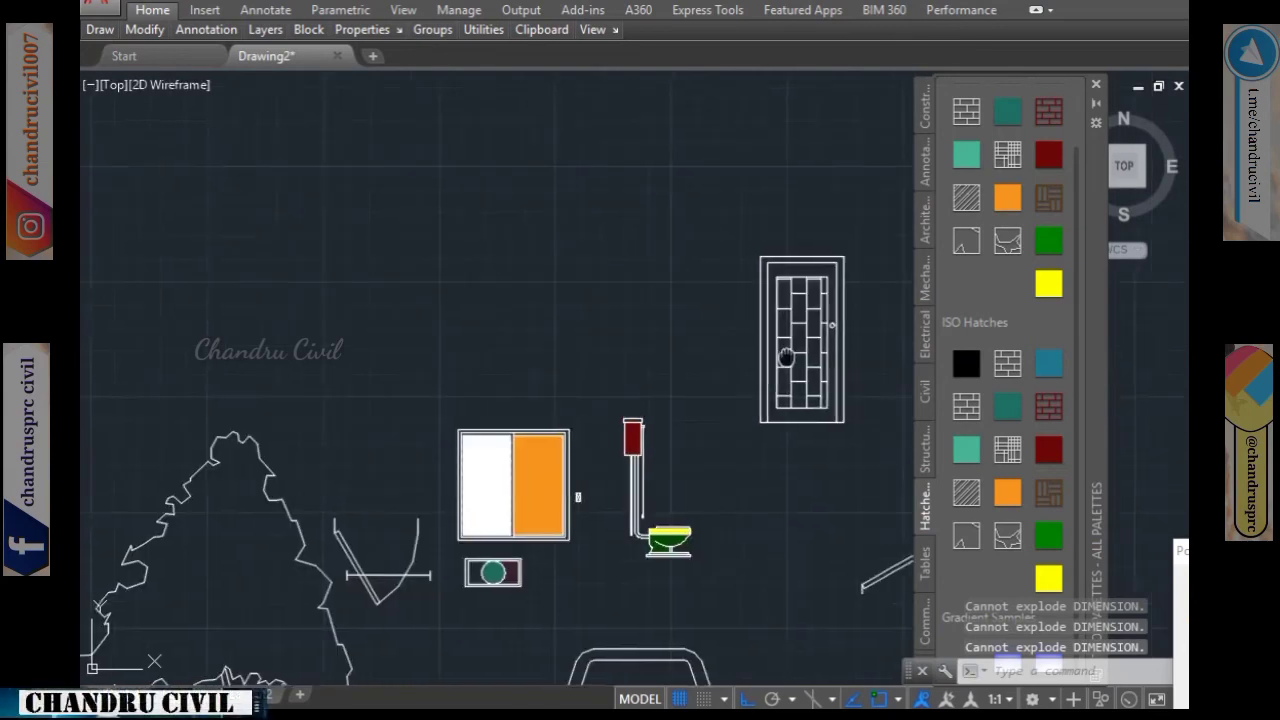
Open the properties of the door panel's brick hatch, then leave them and deselect the hatch.
{"action": "scroll", "coordinate": [771, 294], "scroll_direction": "up", "scroll_amount": 4}
{"action": "left_click", "coordinate": [776, 290]}
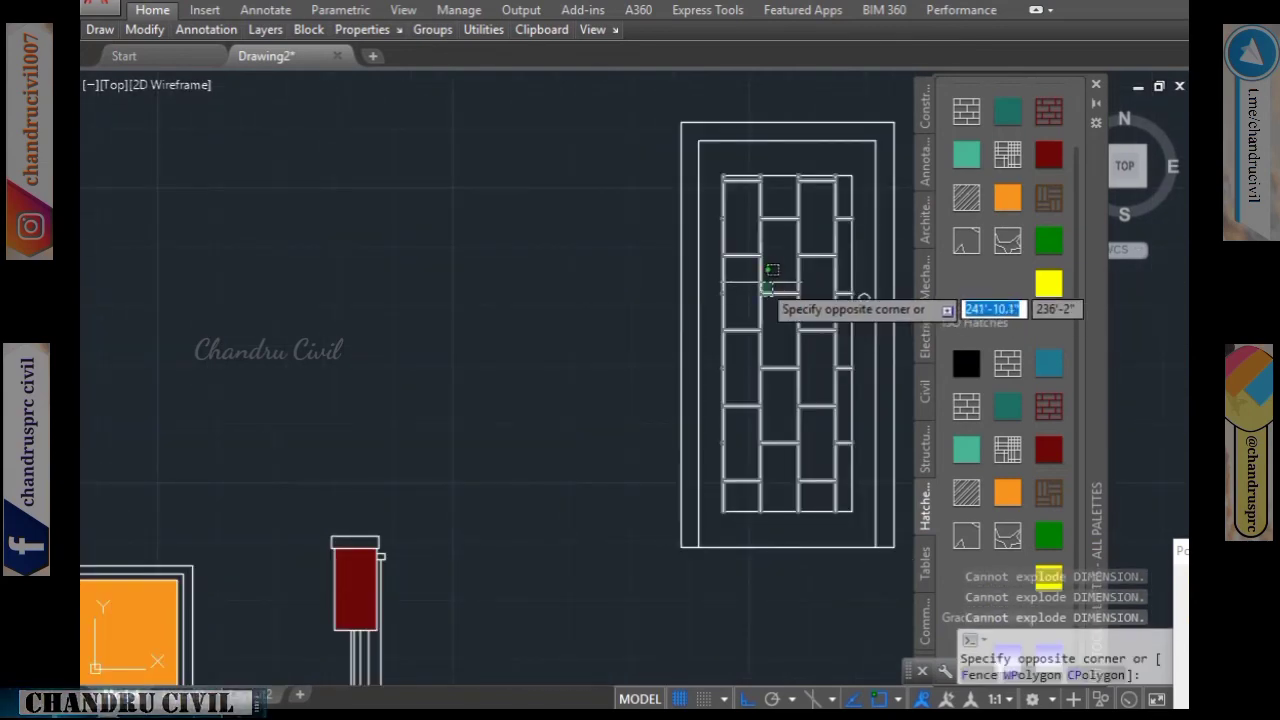
{"action": "left_click", "coordinate": [761, 282]}
{"action": "middle_click_drag", "start_coordinate": [761, 282], "coordinate": [709, 300]}
{"action": "right_click", "coordinate": [700, 320]}
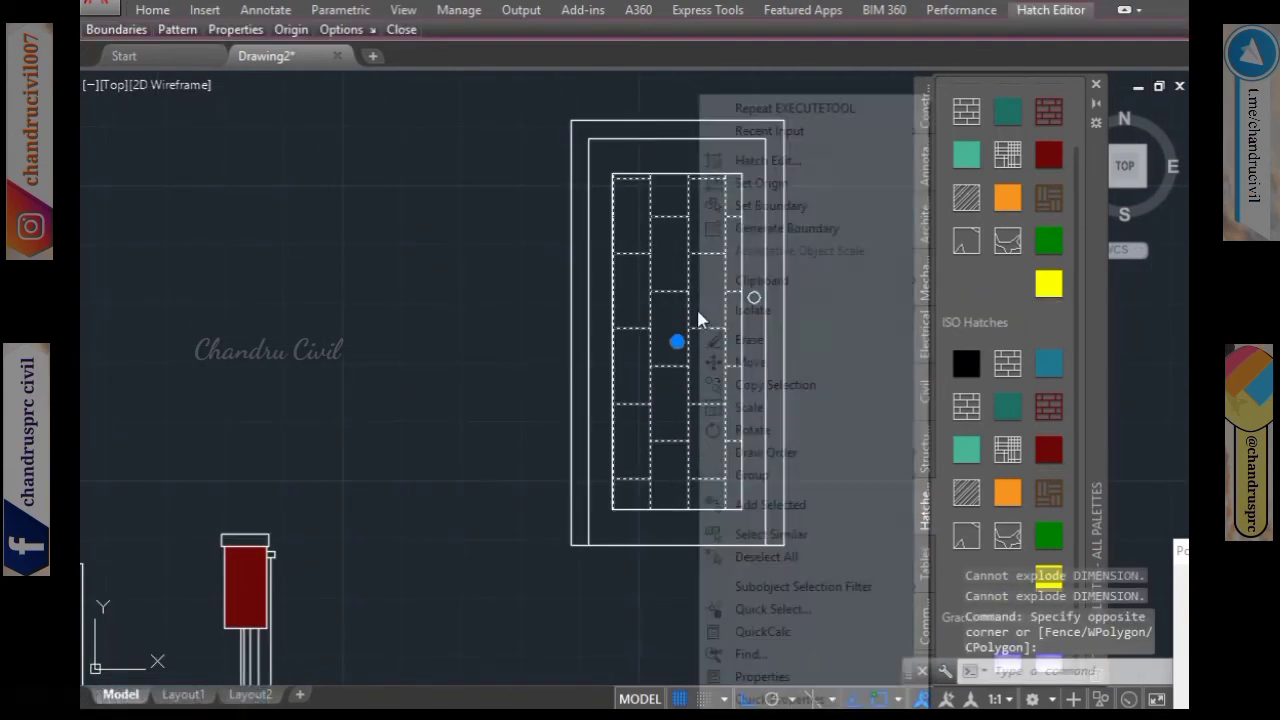
{"action": "left_click", "coordinate": [749, 674]}
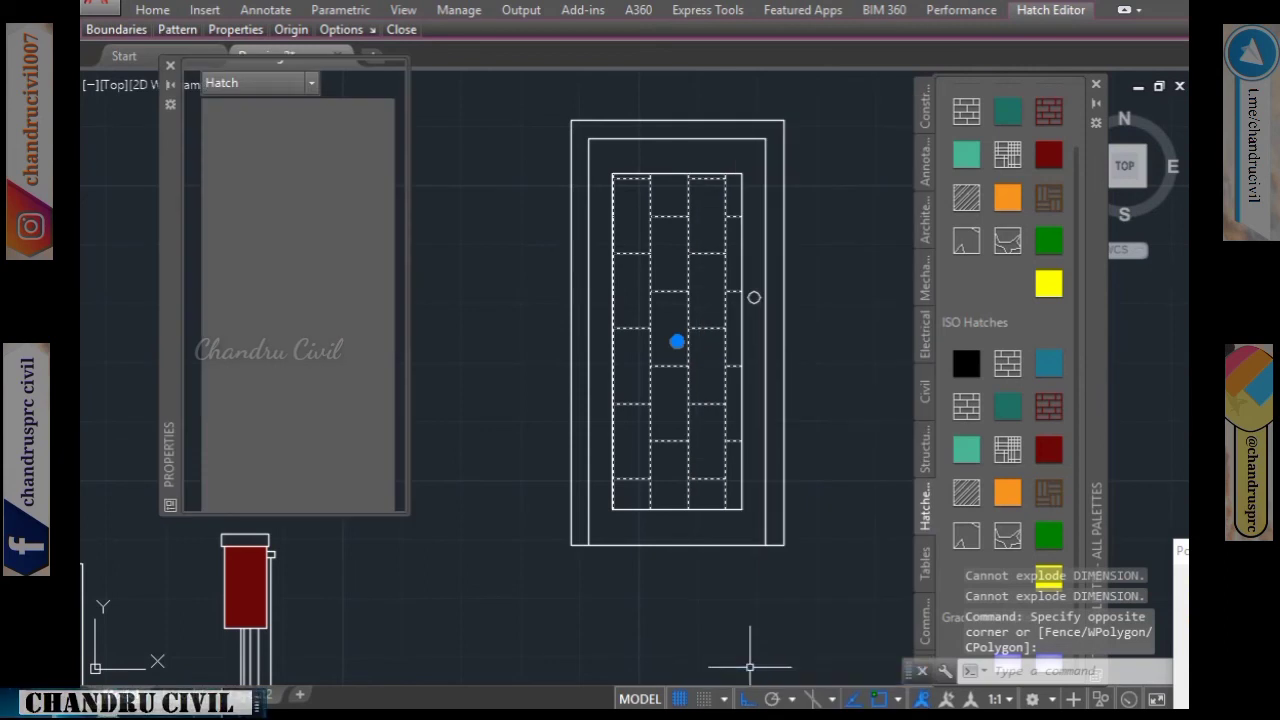
{"action": "key", "text": "Escape"}
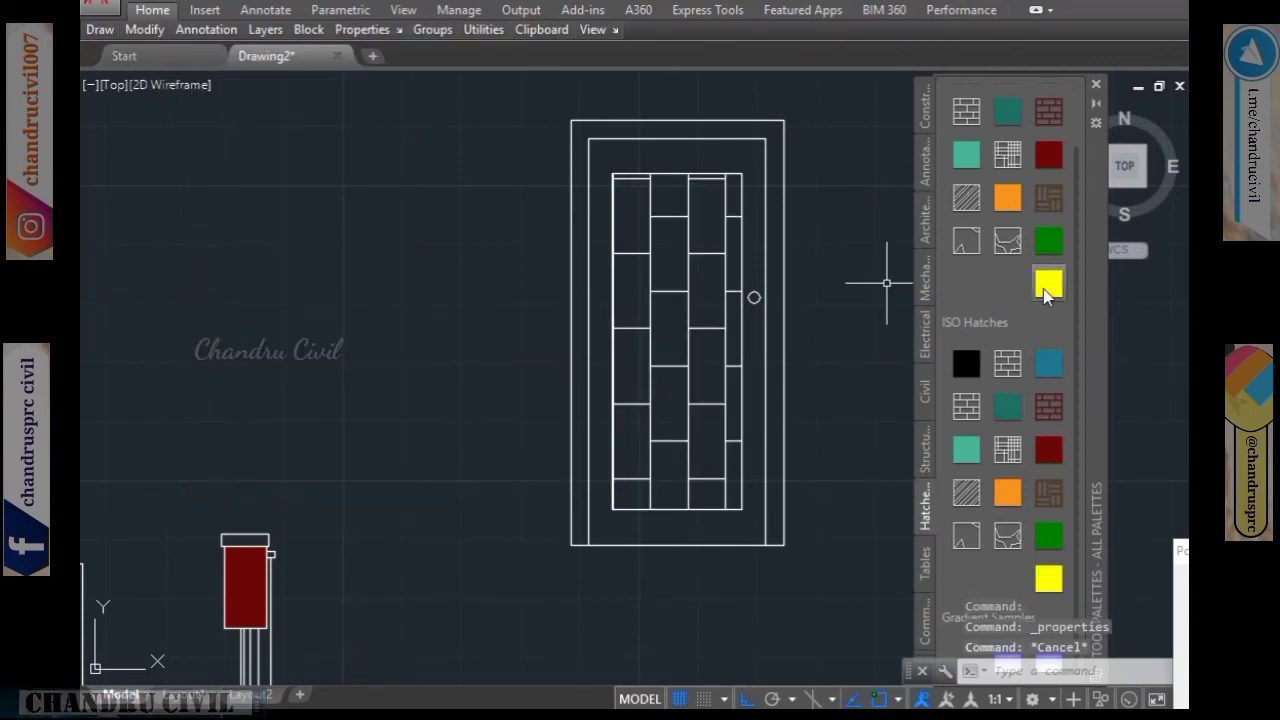
Insert the first Drawing Legend table from the Tables palette into an empty area of the drawing.
{"action": "left_click", "coordinate": [925, 560]}
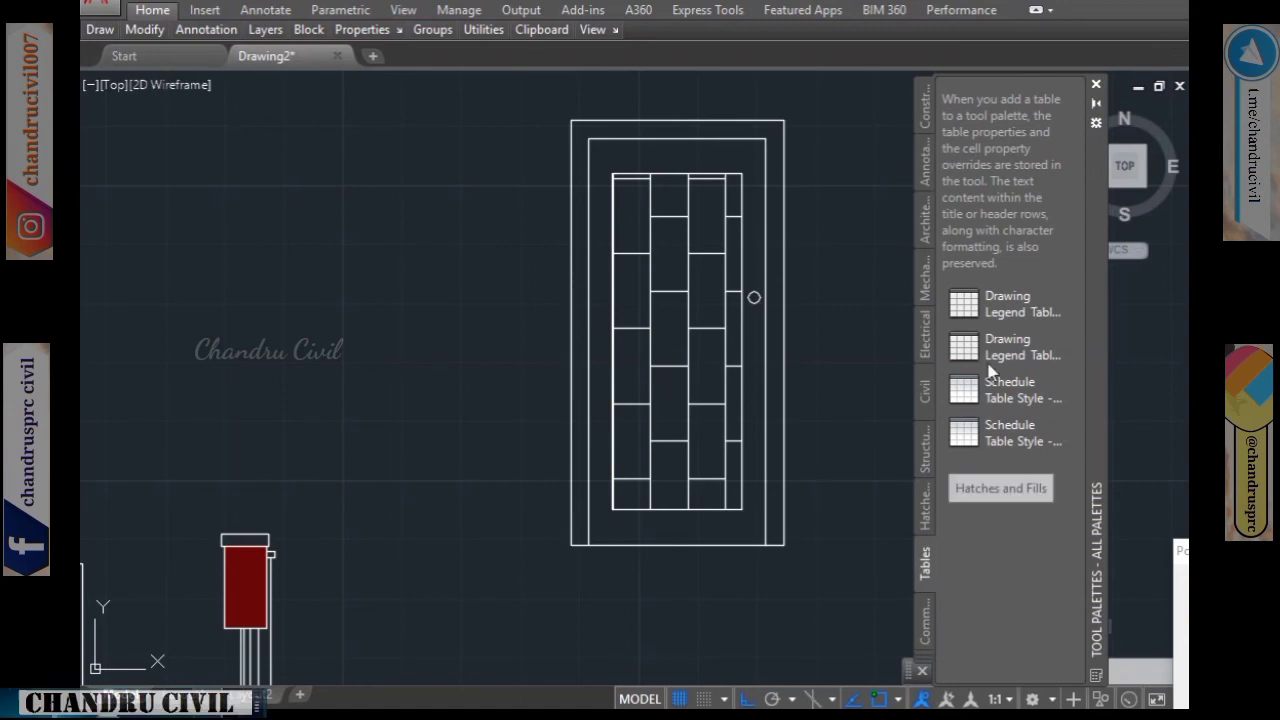
{"action": "left_click", "coordinate": [1010, 303]}
{"action": "scroll", "coordinate": [376, 277], "scroll_direction": "down", "scroll_amount": 2}
{"action": "scroll", "coordinate": [577, 314], "scroll_direction": "up", "scroll_amount": 5}
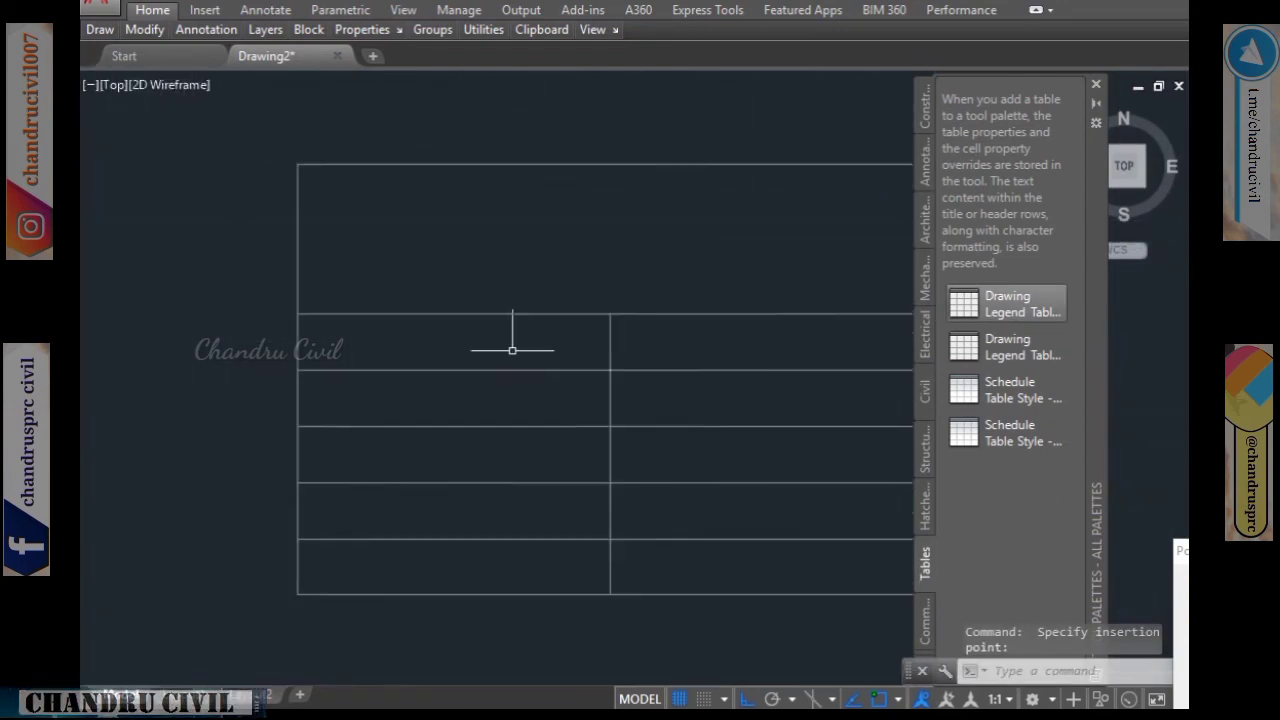
{"action": "scroll", "coordinate": [507, 360], "scroll_direction": "down", "scroll_amount": 2}
Select the inserted legend table and uniformly stretch its height downward, making all rows taller.
{"action": "left_click", "coordinate": [476, 239]}
{"action": "left_click", "coordinate": [430, 314]}
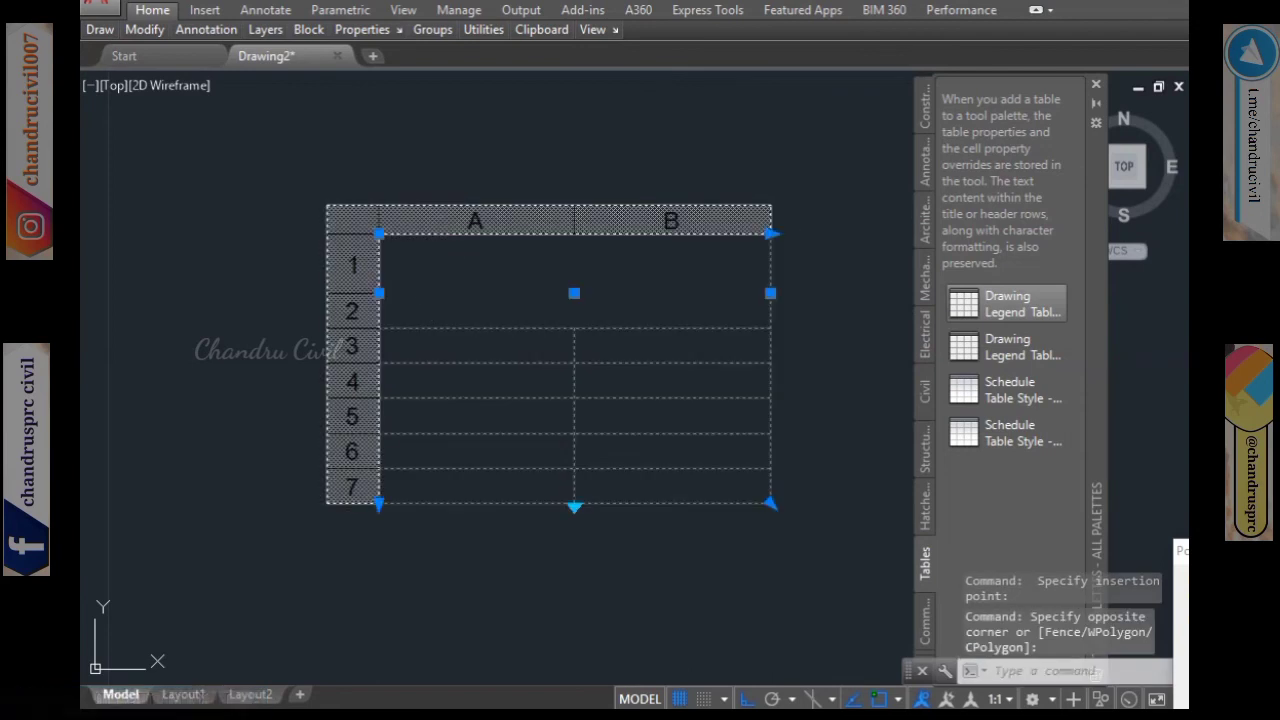
{"action": "right_click", "coordinate": [510, 540]}
{"action": "left_click", "coordinate": [346, 544]}
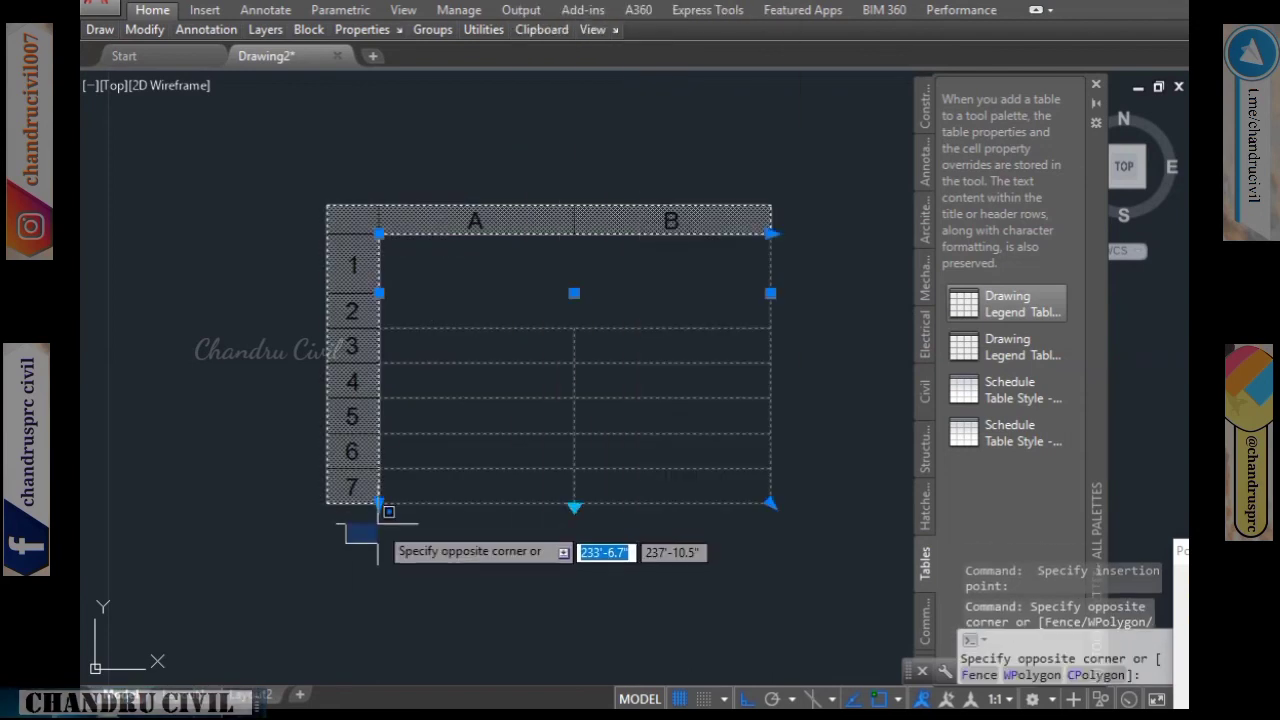
{"action": "left_click", "coordinate": [379, 506]}
{"action": "left_click", "coordinate": [379, 503]}
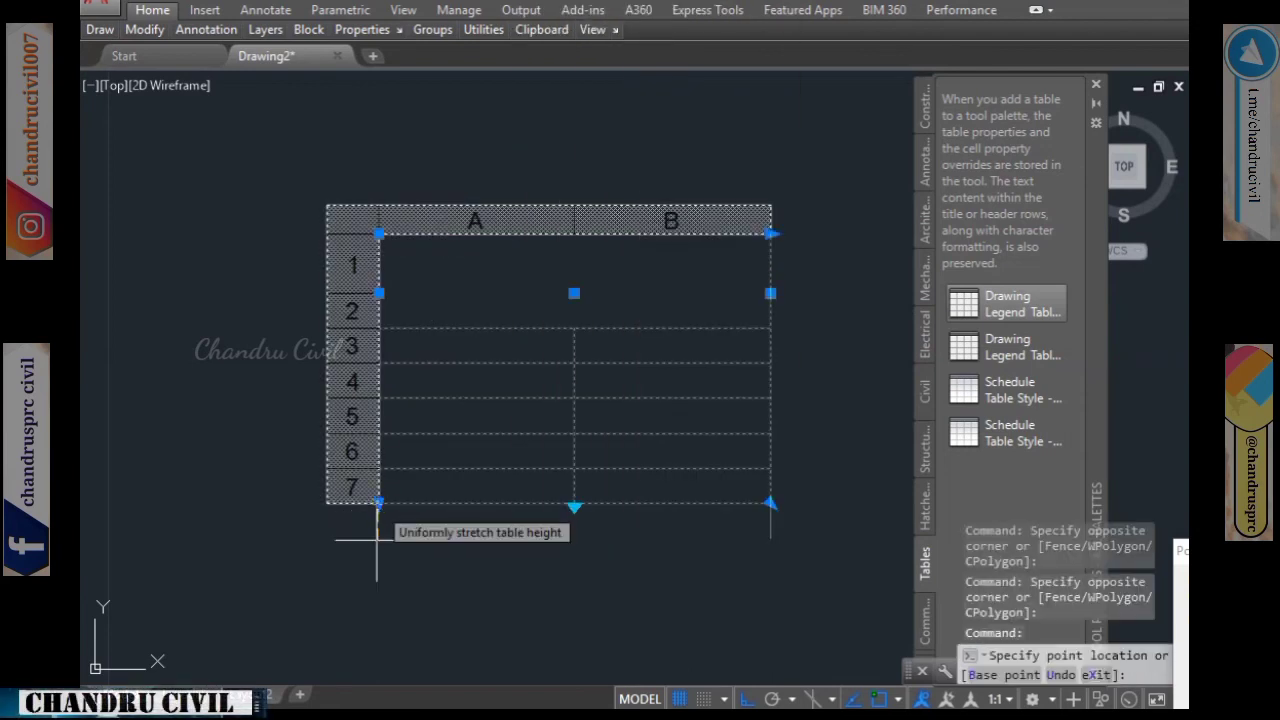
{"action": "middle_click_drag", "start_coordinate": [391, 609], "coordinate": [408, 412]}
{"action": "left_click", "coordinate": [420, 528]}
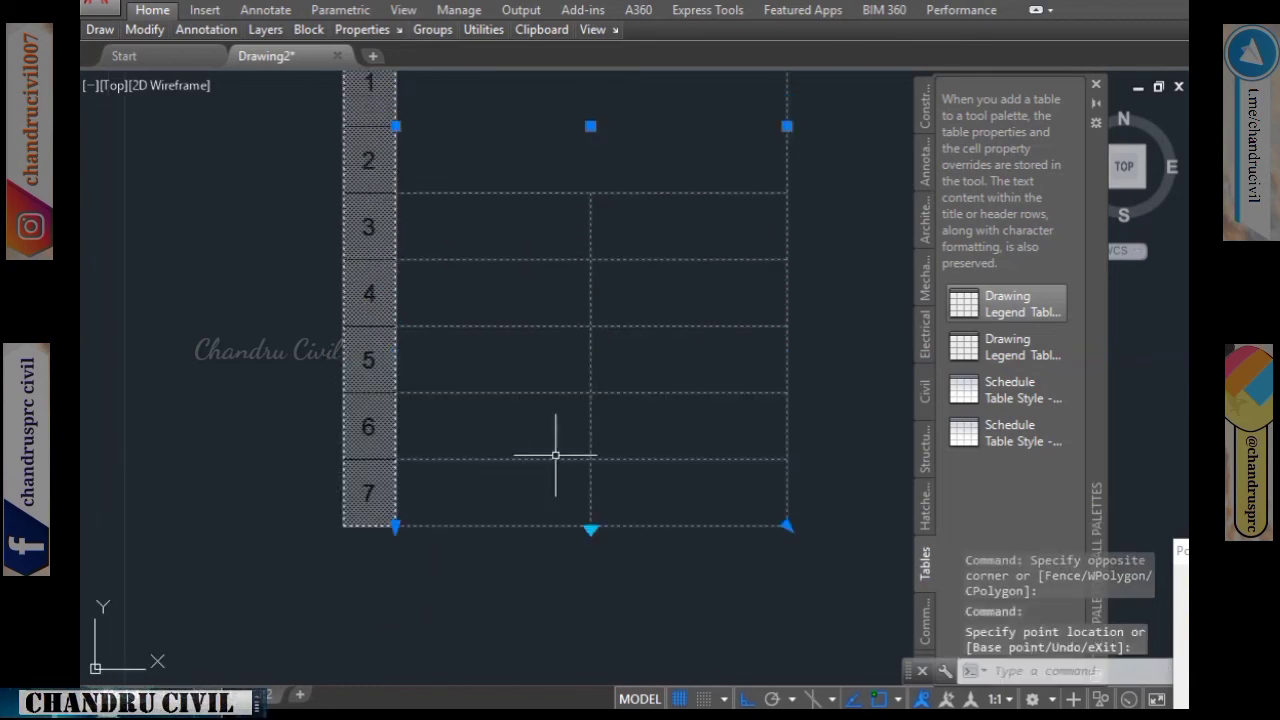
Stretch the legend table from its lower-right corner grip to more than double its width, keeping the height.
{"action": "scroll", "coordinate": [786, 467], "scroll_direction": "down", "scroll_amount": 4}
{"action": "middle_click_drag", "start_coordinate": [786, 467], "coordinate": [532, 559]}
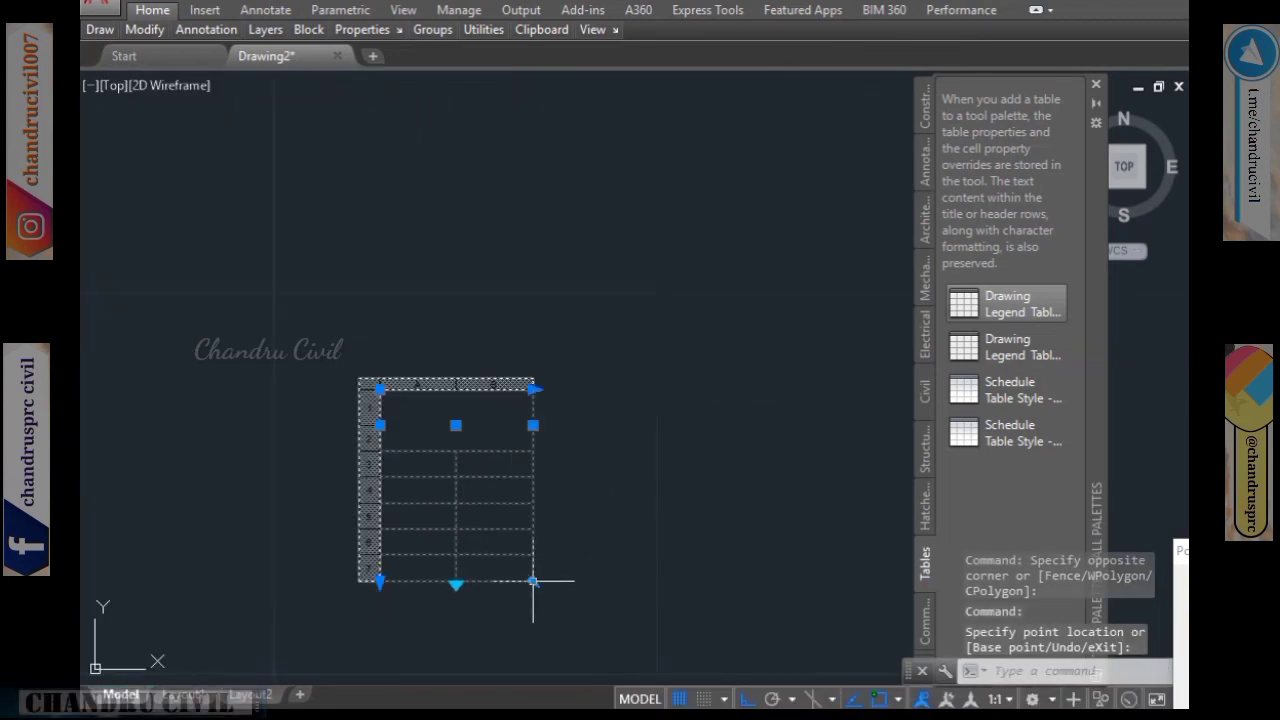
{"action": "middle_click_drag", "start_coordinate": [745, 625], "coordinate": [703, 432]}
{"action": "left_click", "coordinate": [723, 389]}
{"action": "left_click", "coordinate": [532, 389]}
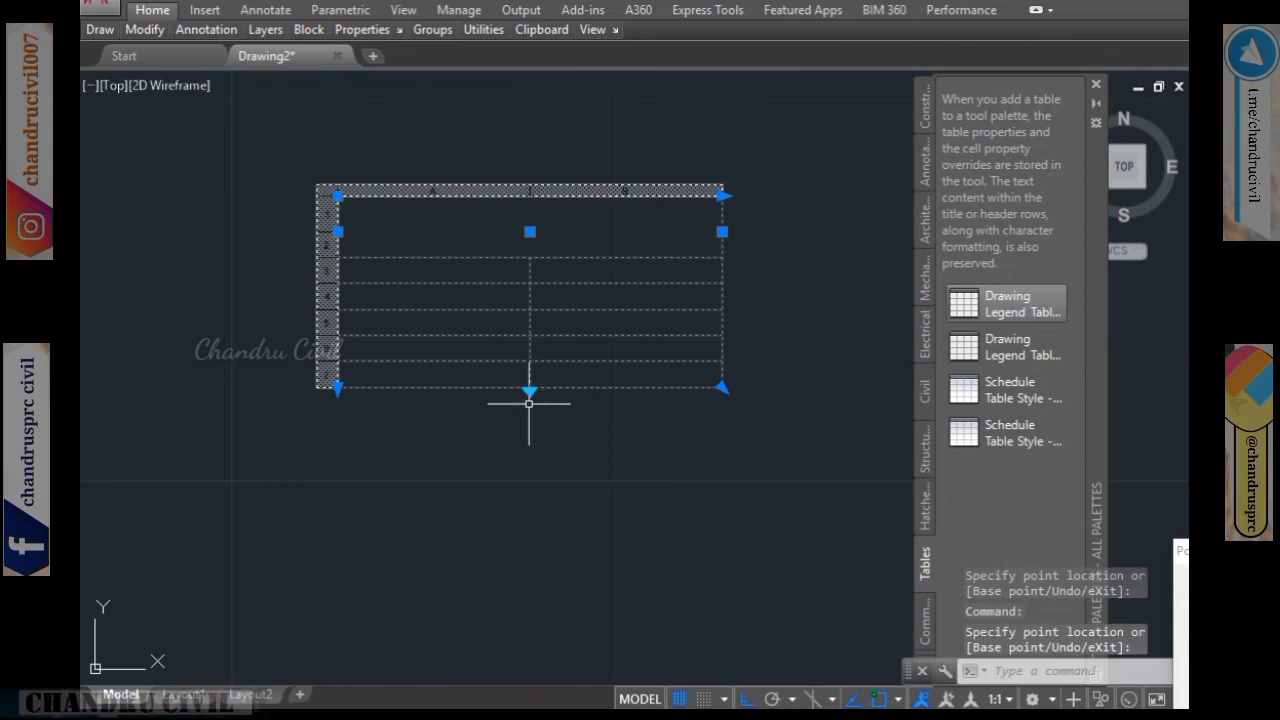
Activate table breaking on the legend table by setting the break height below its last row.
{"action": "left_click", "coordinate": [530, 392]}
{"action": "left_click", "coordinate": [529, 429]}
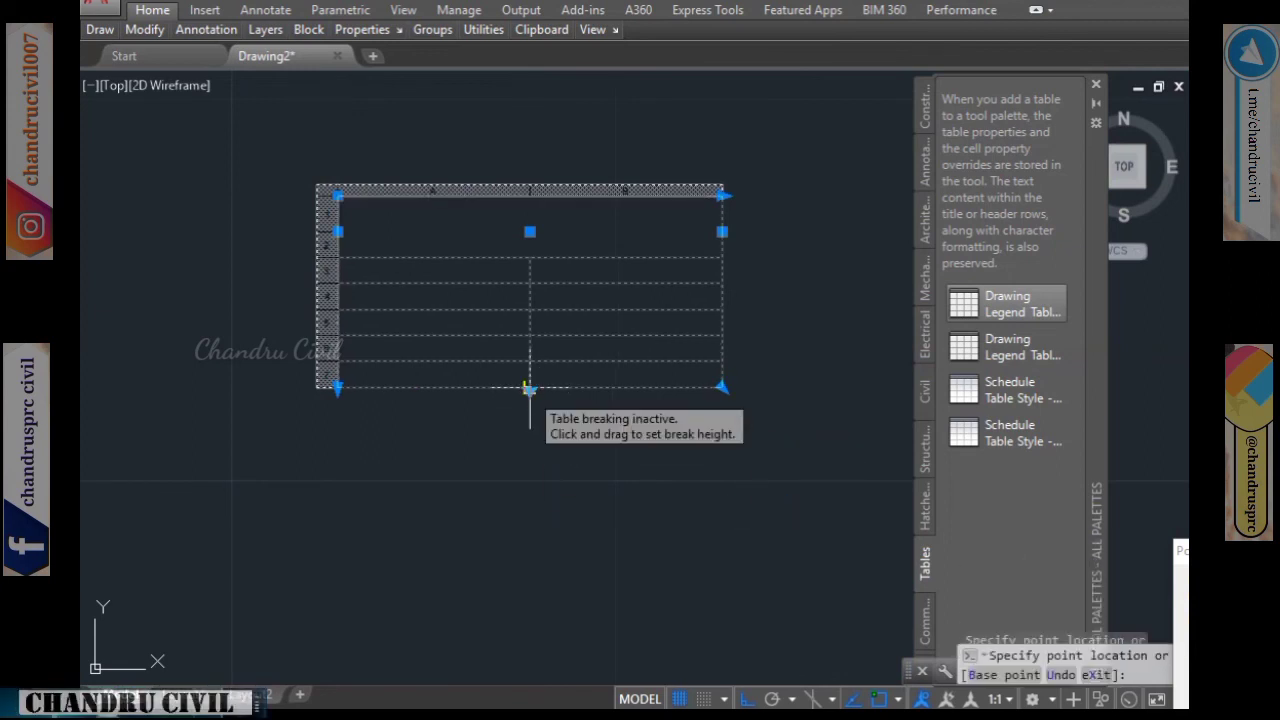
{"action": "left_click", "coordinate": [529, 482]}
{"action": "left_click", "coordinate": [723, 389]}
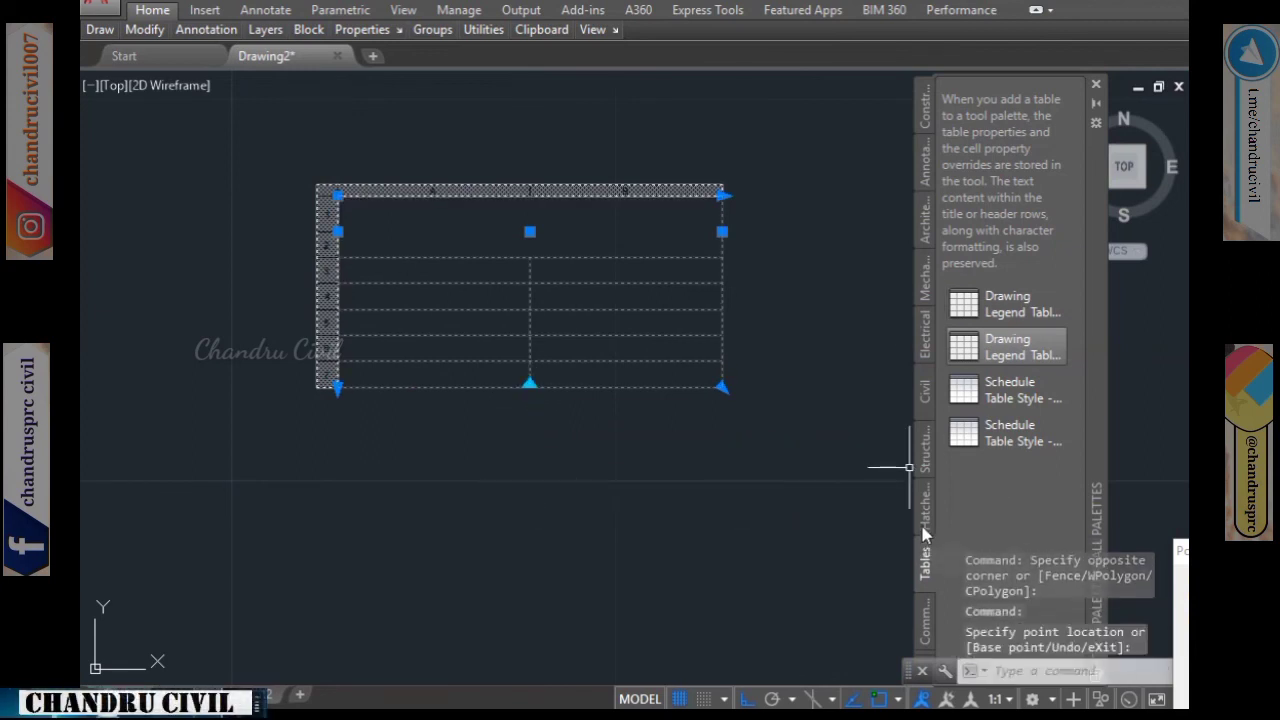
Switch to the command tools palette, then examine all the inserted and hatched blocks in the drawing.
{"action": "left_click", "coordinate": [918, 620]}
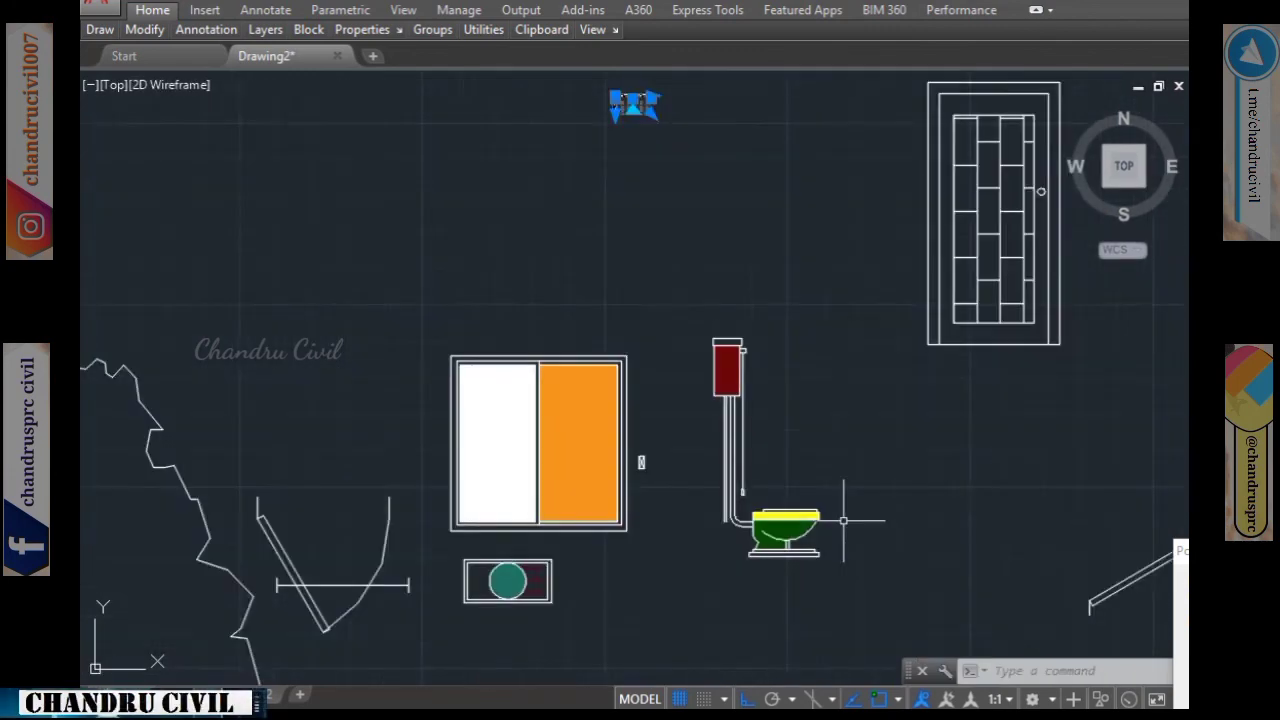
{"action": "scroll", "coordinate": [843, 520], "scroll_direction": "up", "scroll_amount": 4}
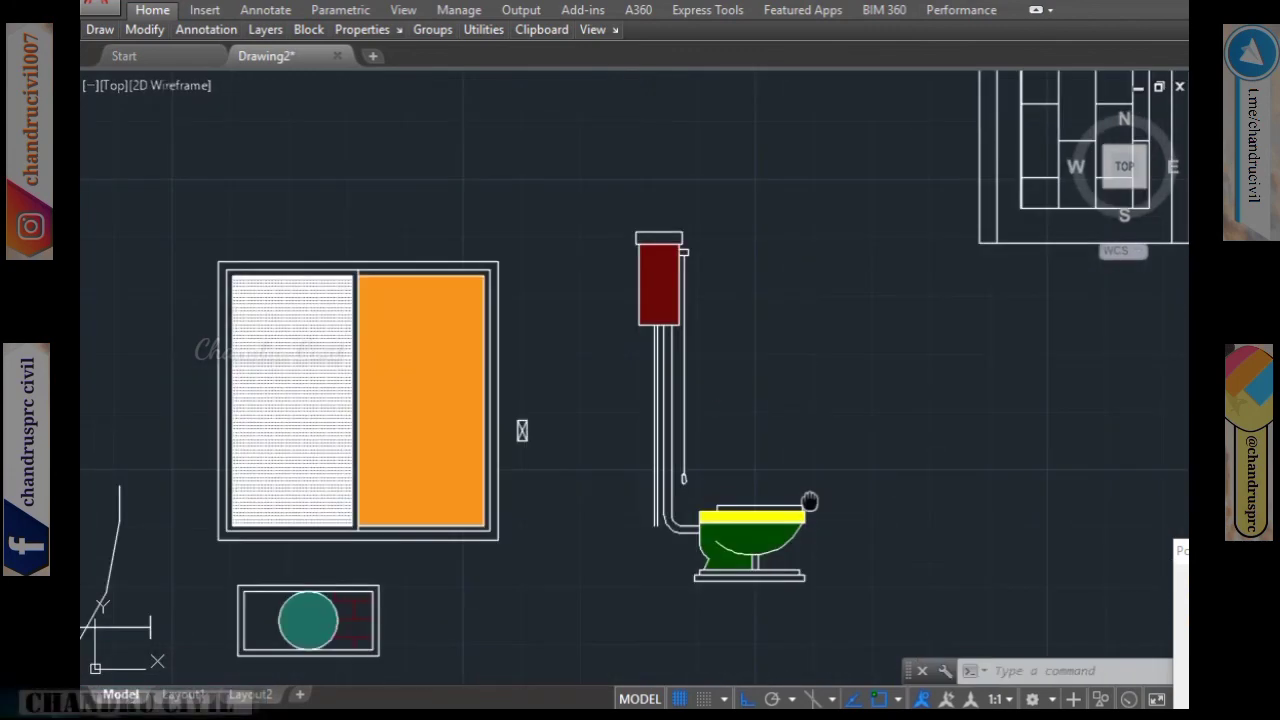
{"action": "middle_click_drag", "start_coordinate": [894, 329], "coordinate": [837, 451]}
{"action": "scroll", "coordinate": [840, 455], "scroll_direction": "down", "scroll_amount": 4}
{"action": "scroll", "coordinate": [652, 436], "scroll_direction": "down", "scroll_amount": 3}
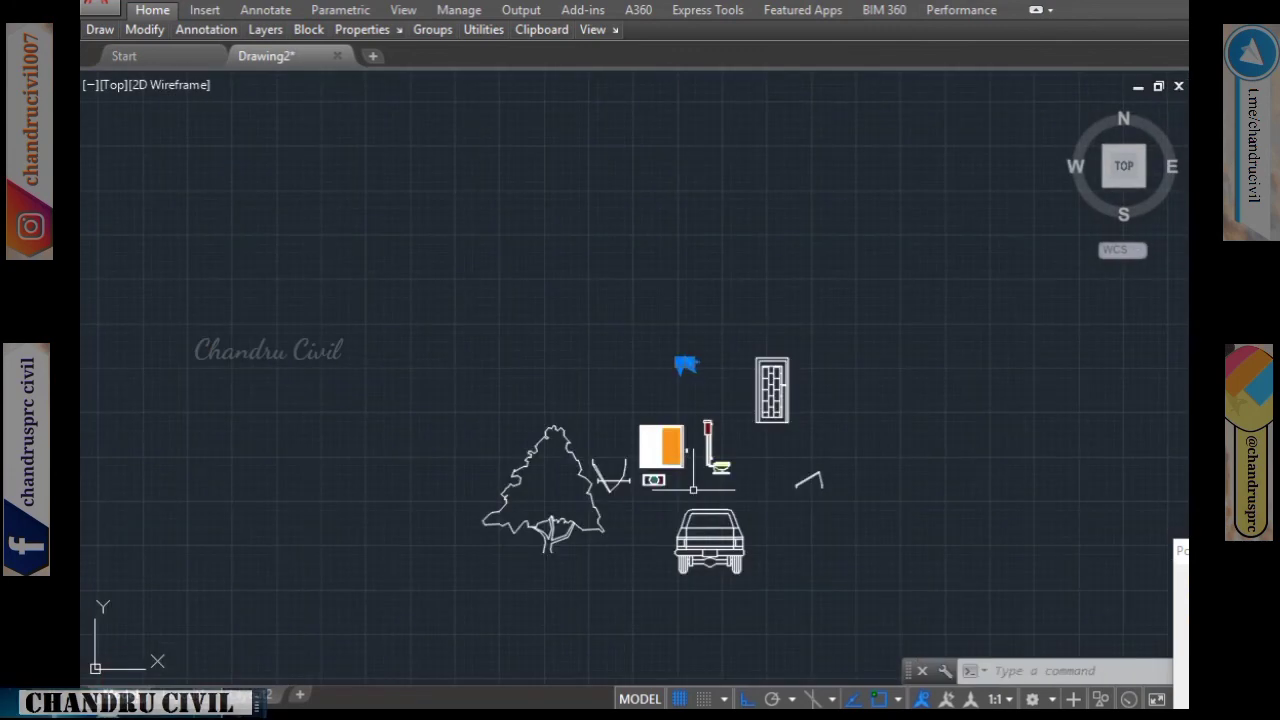
{"action": "scroll", "coordinate": [728, 277], "scroll_direction": "up", "scroll_amount": 1}
{"action": "mouse_move", "coordinate": [720, 477]}
{"action": "middle_mouse_down"}
{"action": "mouse_move", "coordinate": [728, 277]}
{"action": "mouse_move", "coordinate": [763, 397]}
{"action": "middle_mouse_up"}
{"action": "scroll", "coordinate": [763, 397], "scroll_direction": "up", "scroll_amount": 1}
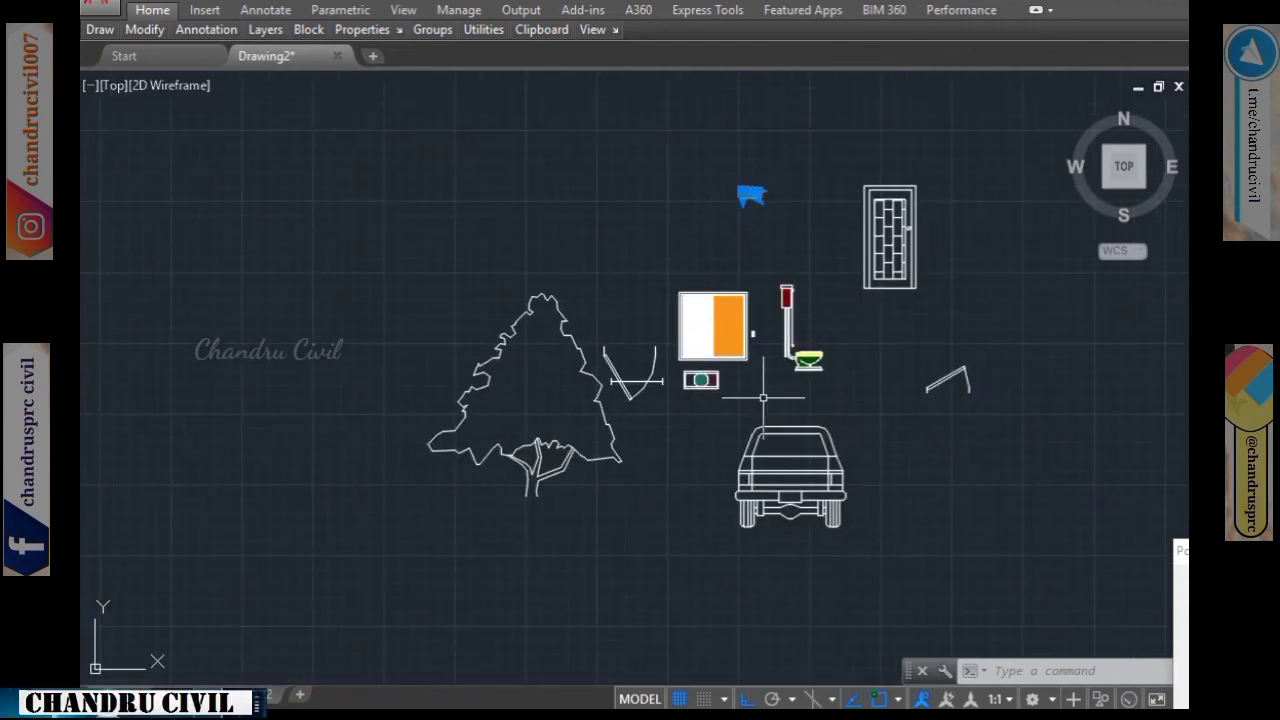
{"action": "mouse_move", "coordinate": [942, 448]}
{"action": "middle_mouse_down"}
{"action": "mouse_move", "coordinate": [846, 449]}
{"action": "mouse_move", "coordinate": [884, 533]}
{"action": "middle_mouse_up"}
{"action": "scroll", "coordinate": [846, 449], "scroll_direction": "up", "scroll_amount": 2}
{"action": "scroll", "coordinate": [846, 455], "scroll_direction": "down", "scroll_amount": 2}
{"action": "scroll", "coordinate": [850, 465], "scroll_direction": "up", "scroll_amount": 3}
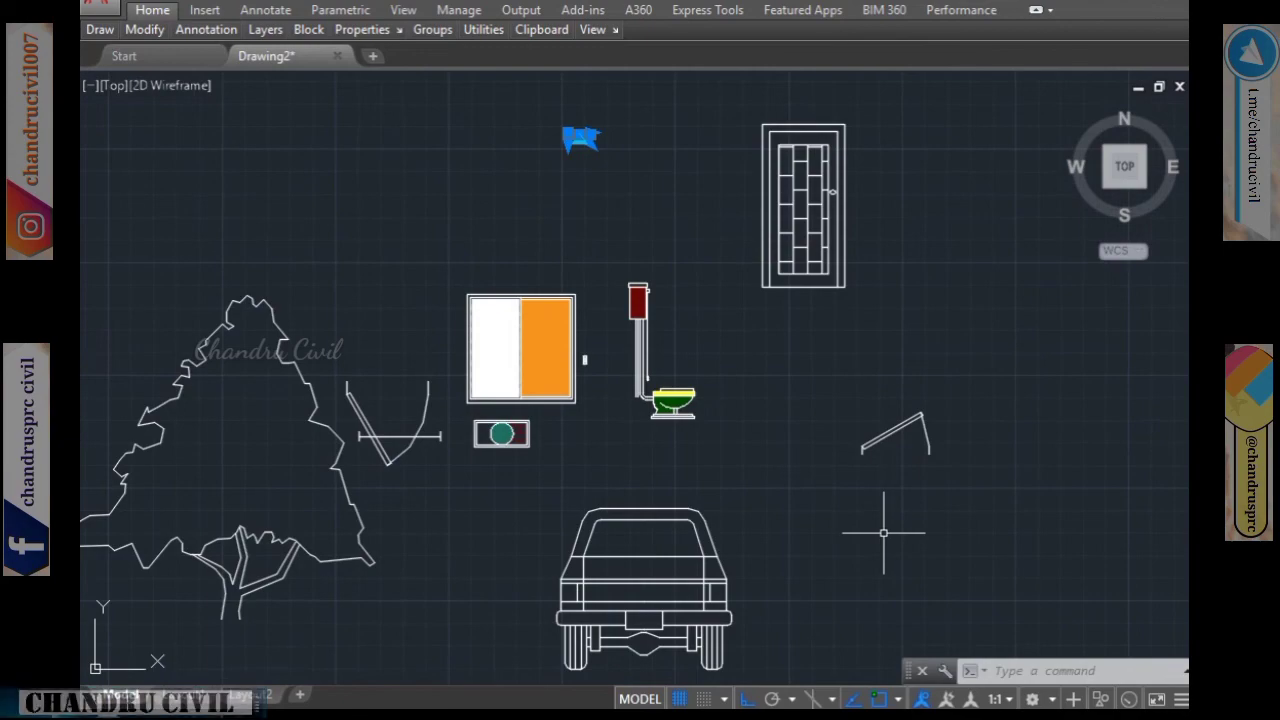